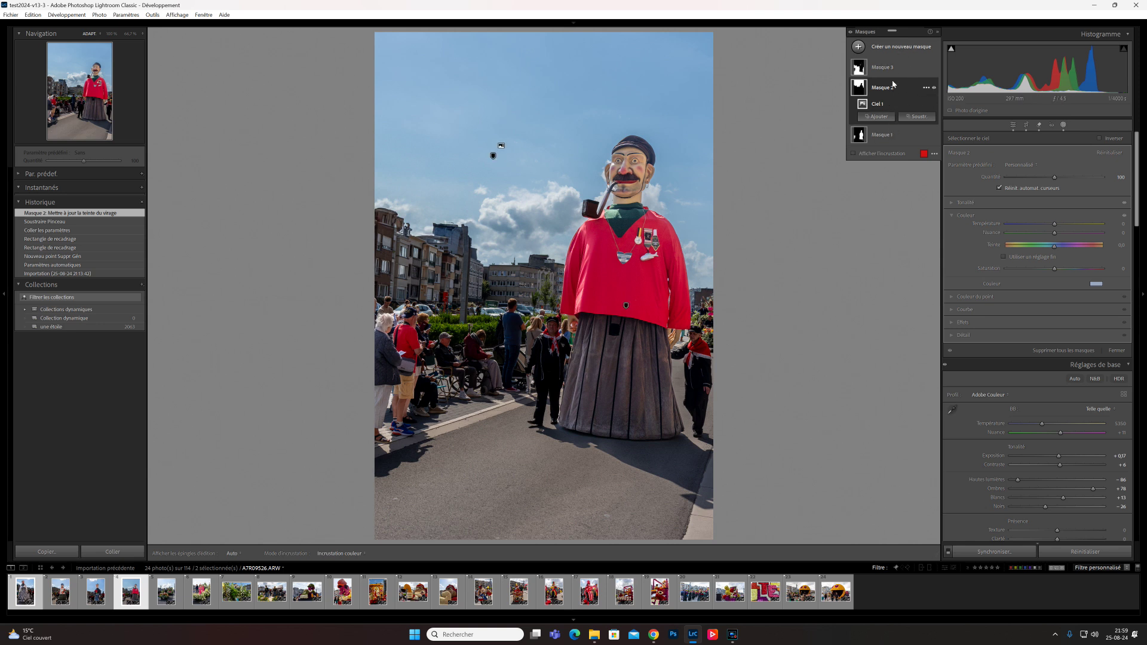
Create an Objects mask by boxing the giant's head and pipe for detection.
{"action": "left_click", "coordinate": [884, 47]}
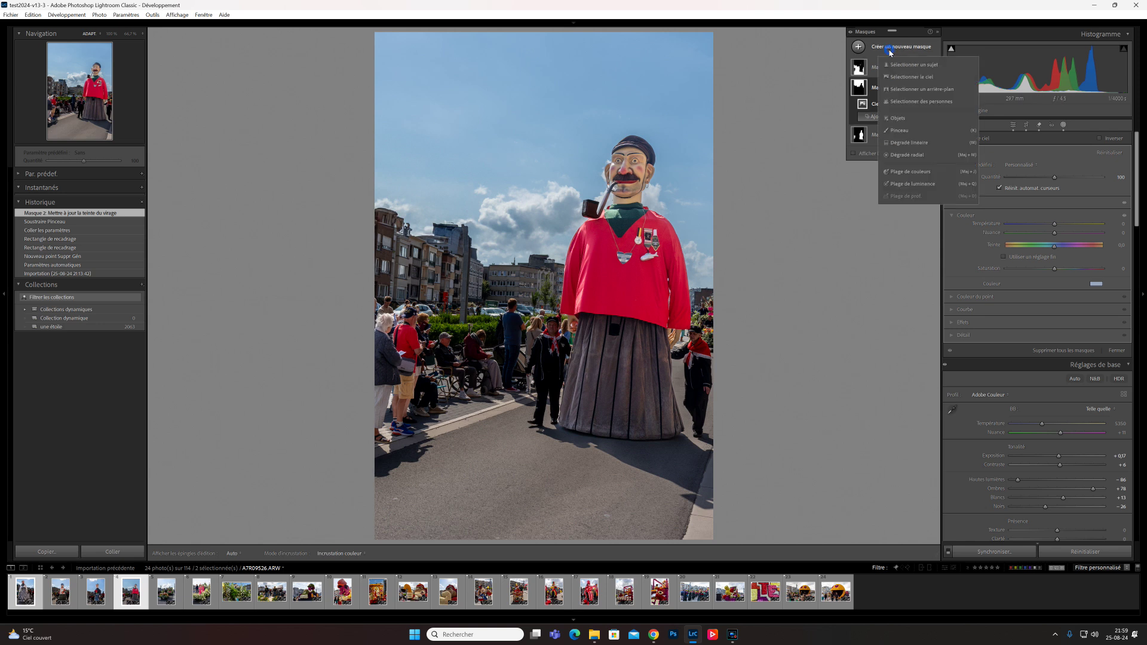
{"action": "left_click", "coordinate": [906, 119]}
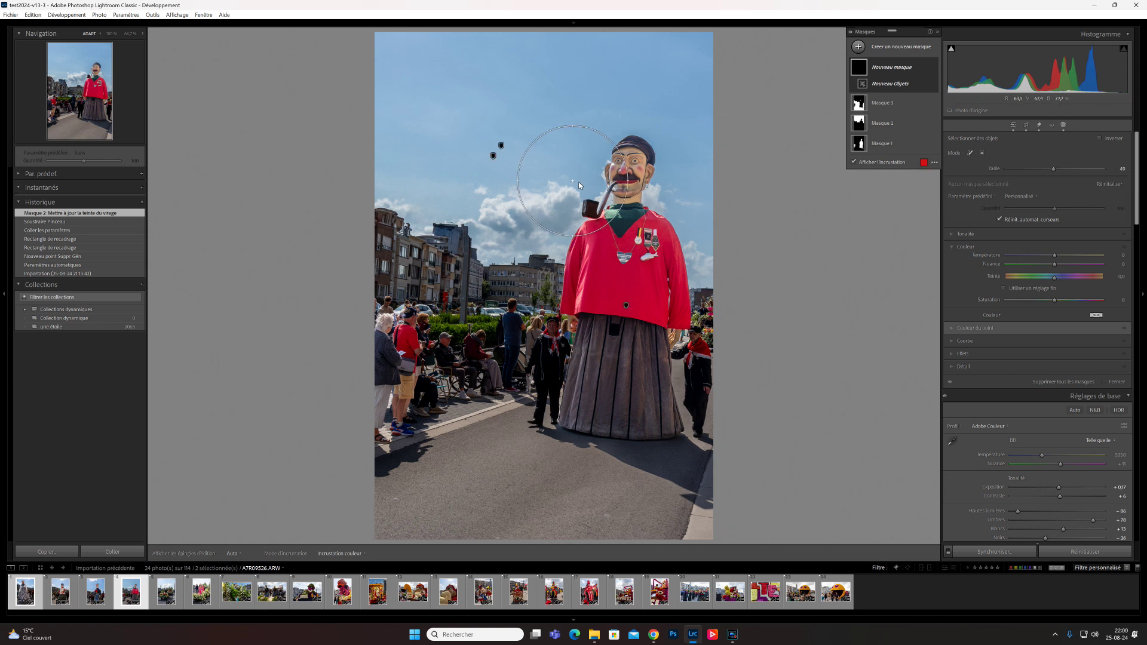
{"action": "left_click", "coordinate": [984, 152]}
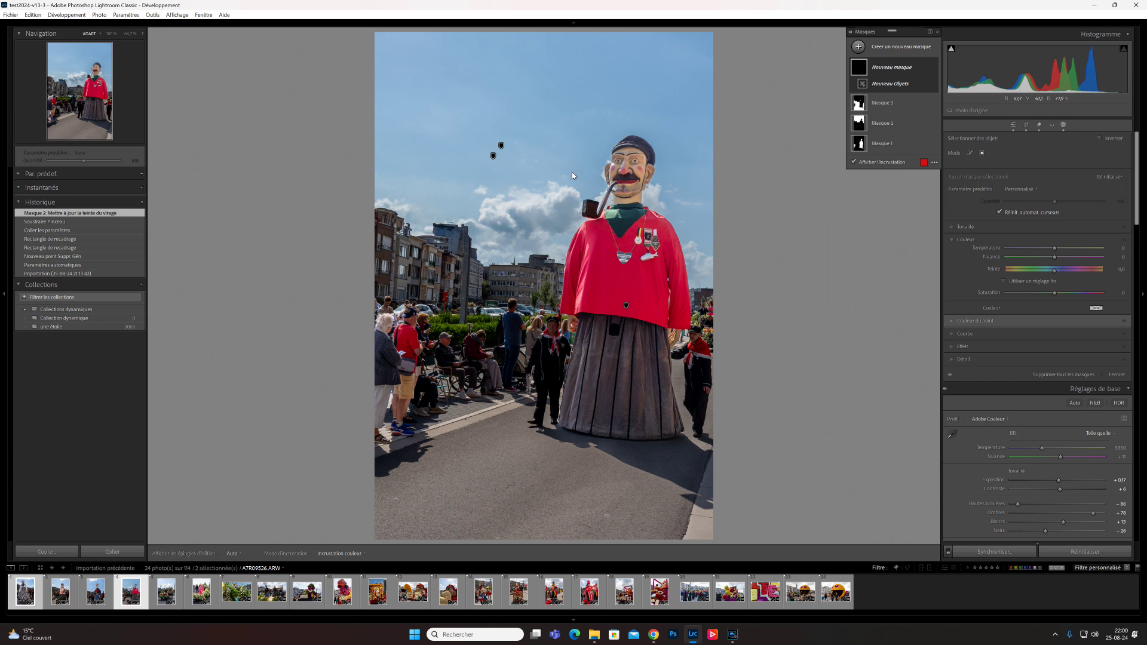
{"action": "left_click_drag", "start_coordinate": [571, 172], "coordinate": [623, 223]}
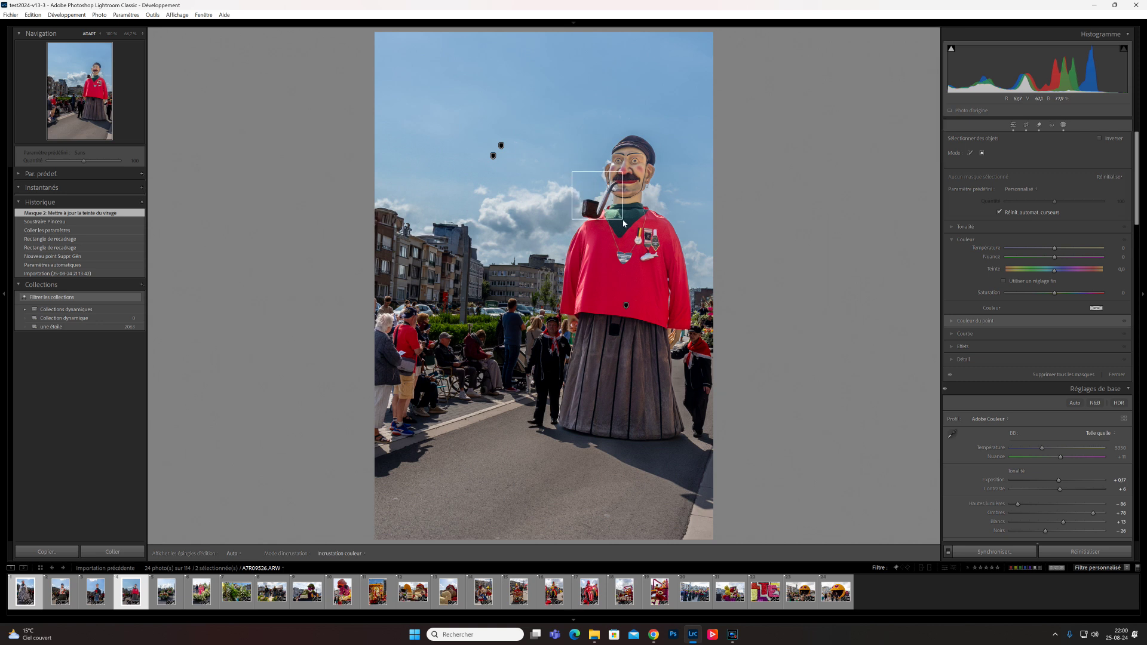
{"action": "left_click_drag", "start_coordinate": [623, 223], "coordinate": [623, 223]}
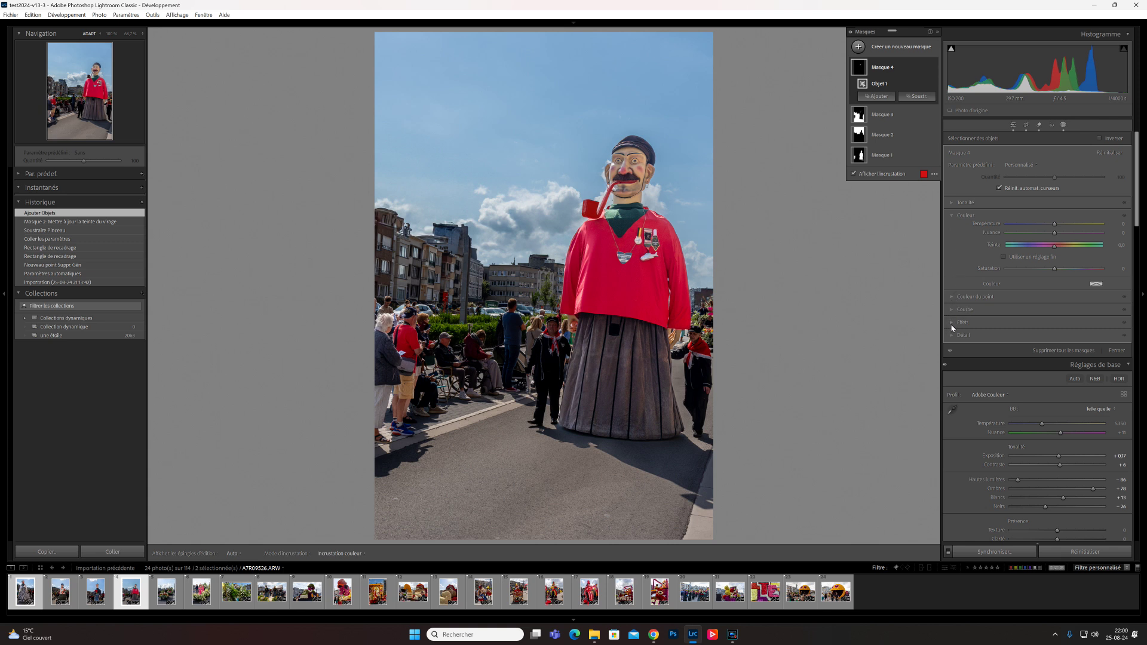
Raise the giant mask's Clarity to about 37 and Texture to about 21.
{"action": "left_click", "coordinate": [952, 332]}
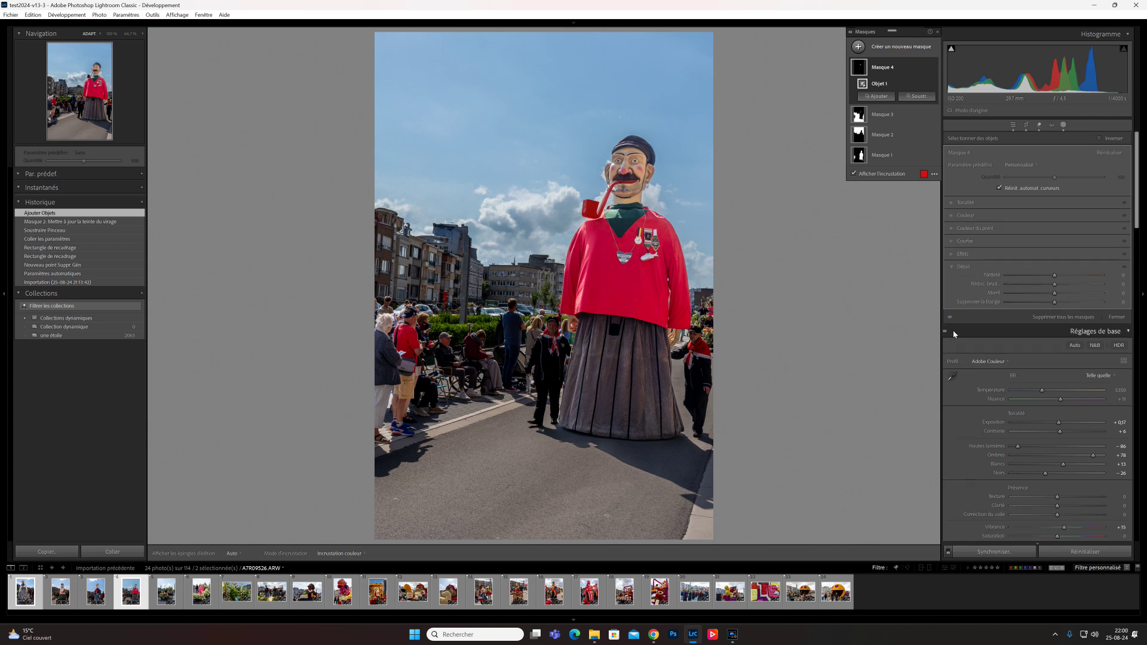
{"action": "left_click", "coordinate": [951, 255]}
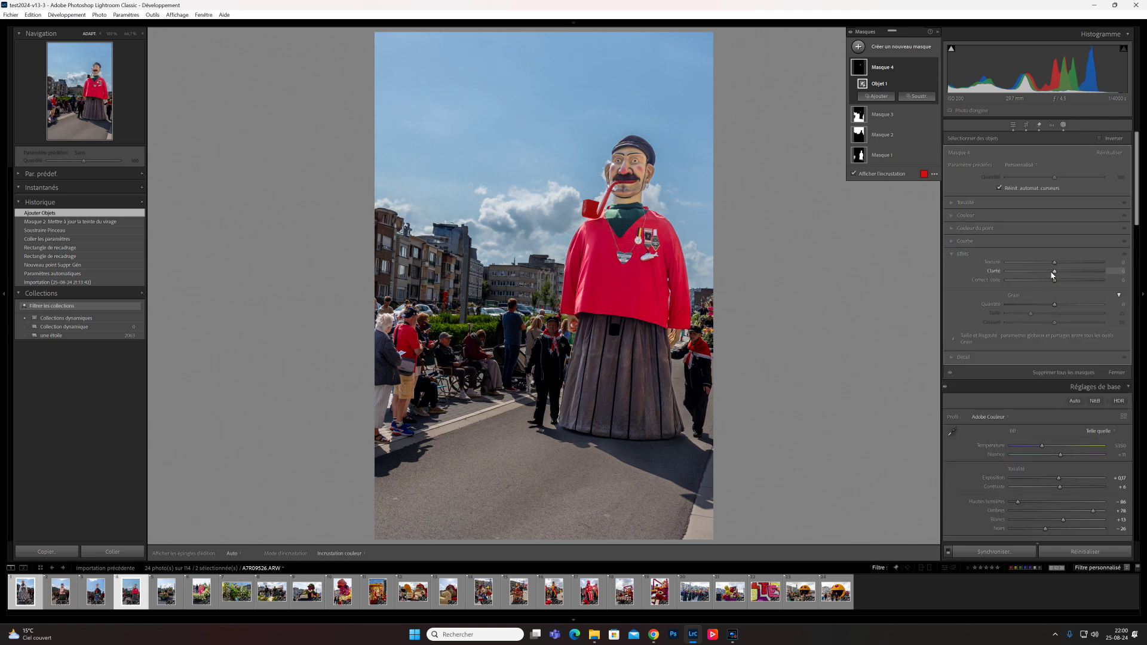
{"action": "left_click_drag", "start_coordinate": [1054, 273], "coordinate": [1070, 271]}
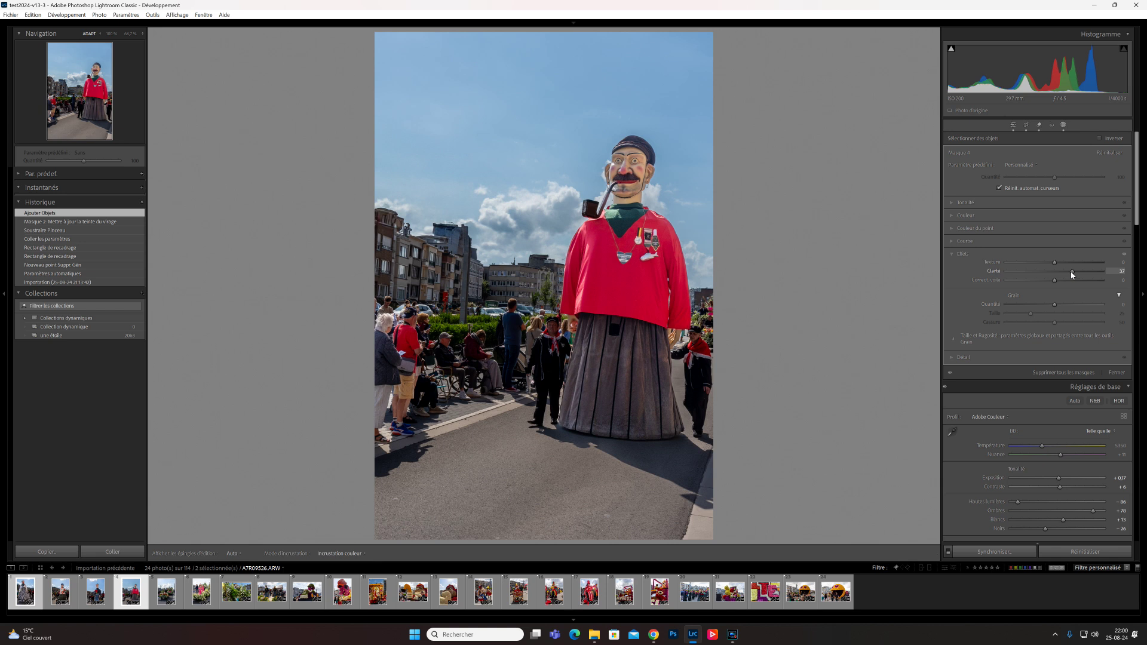
{"action": "left_click_drag", "start_coordinate": [1054, 262], "coordinate": [1065, 264]}
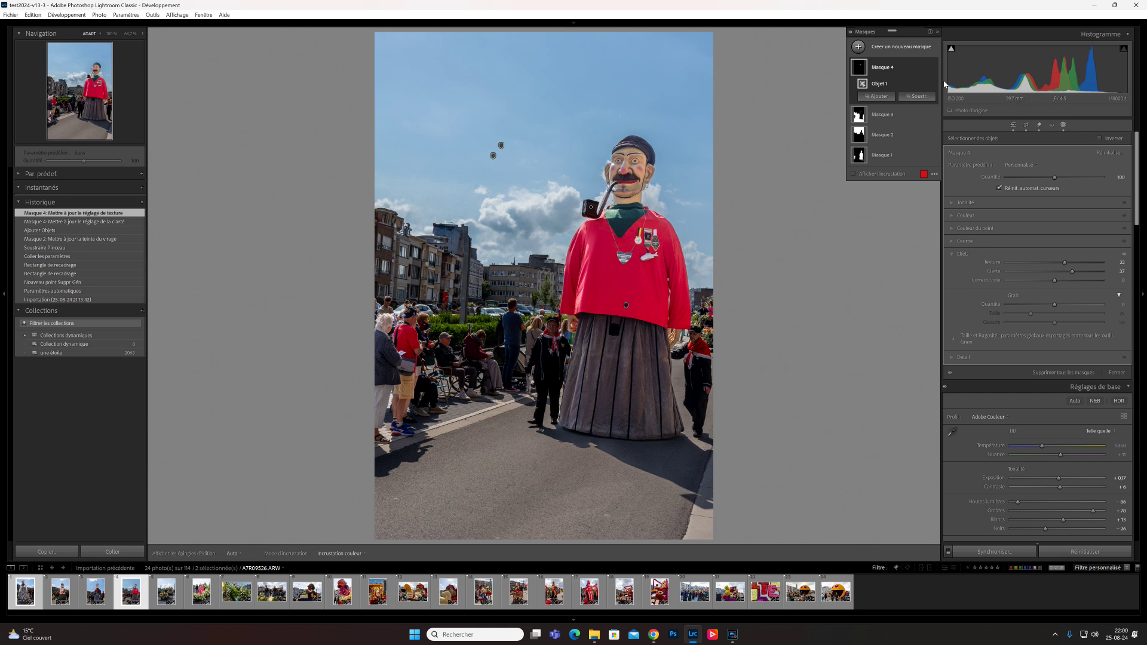
{"action": "left_click", "coordinate": [912, 48]}
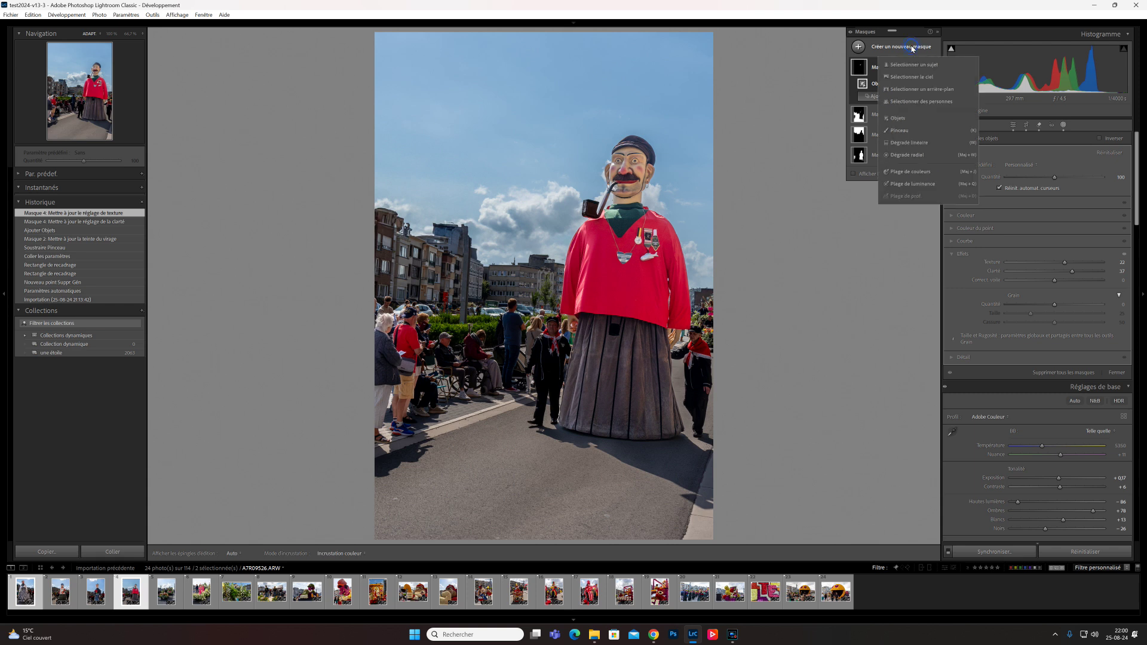
Add a linear gradient fading down from the sky's top at -0.56 exposure, widened lower.
{"action": "left_click", "coordinate": [918, 145]}
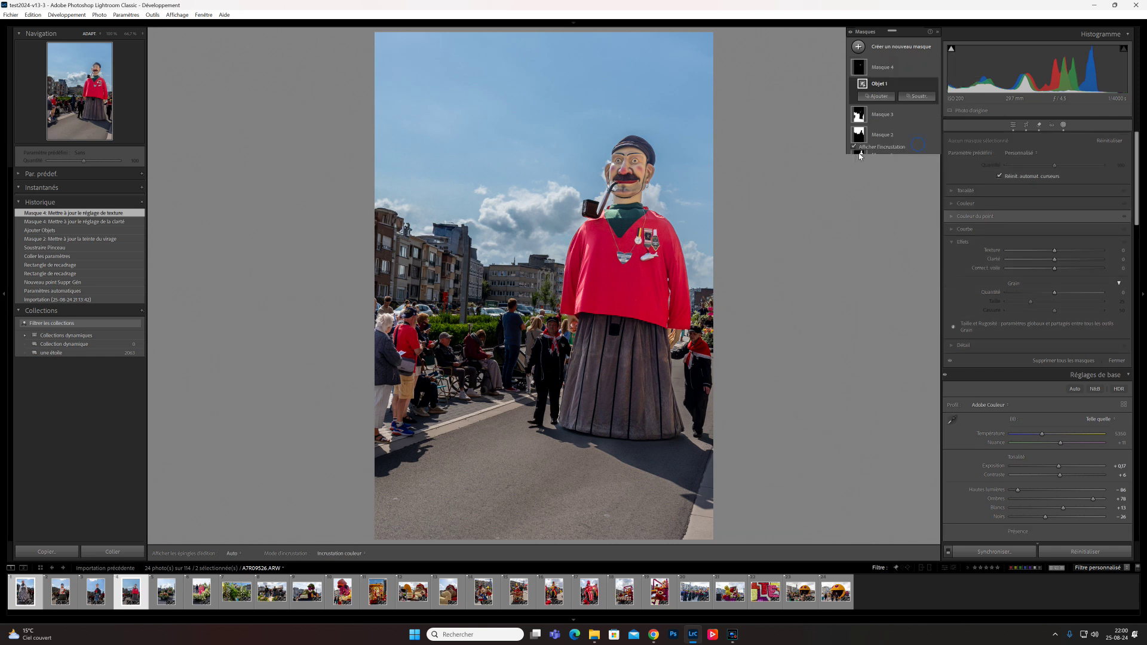
{"action": "left_click_drag", "start_coordinate": [502, 44], "coordinate": [504, 126]}
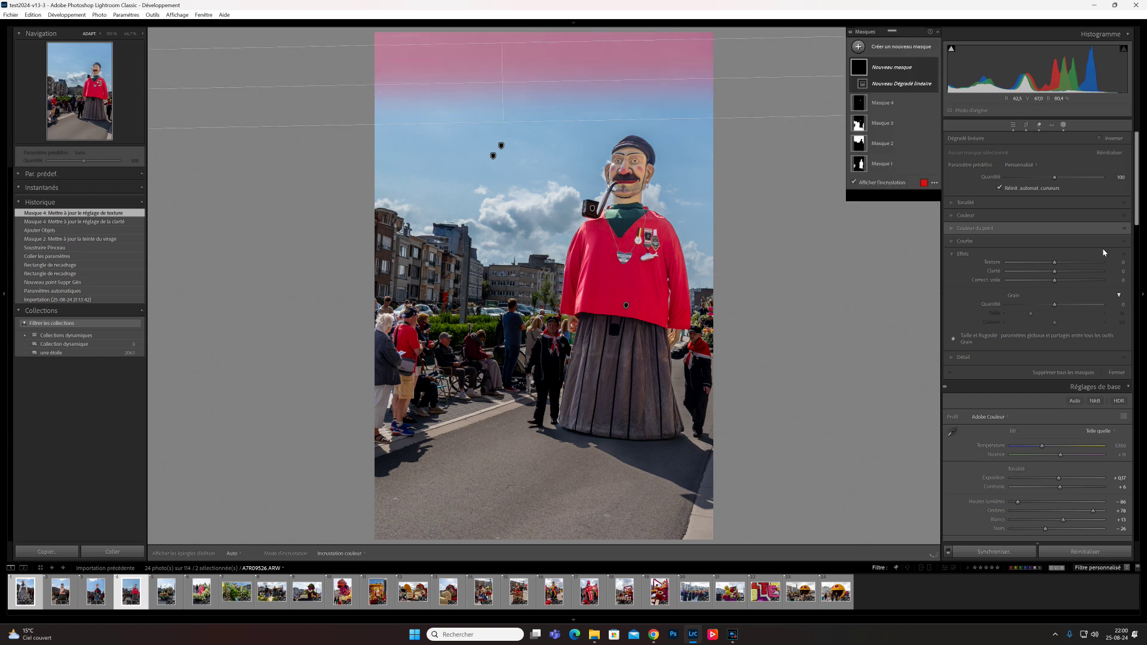
{"action": "left_click", "coordinate": [950, 204]}
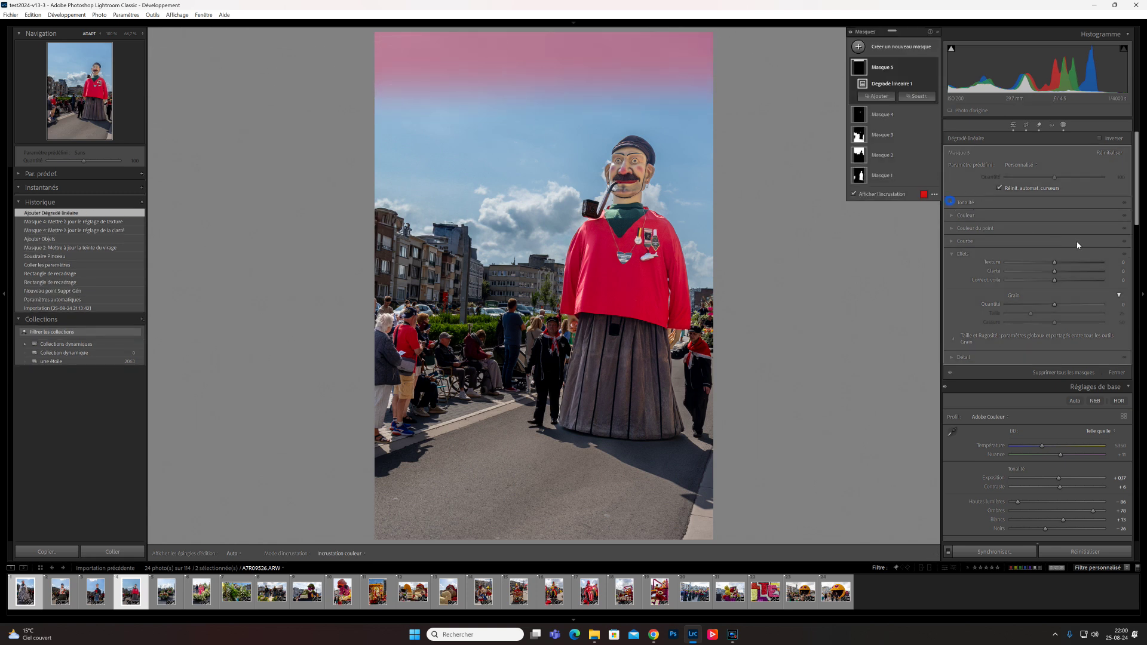
{"action": "left_click_drag", "start_coordinate": [1056, 214], "coordinate": [1049, 216]}
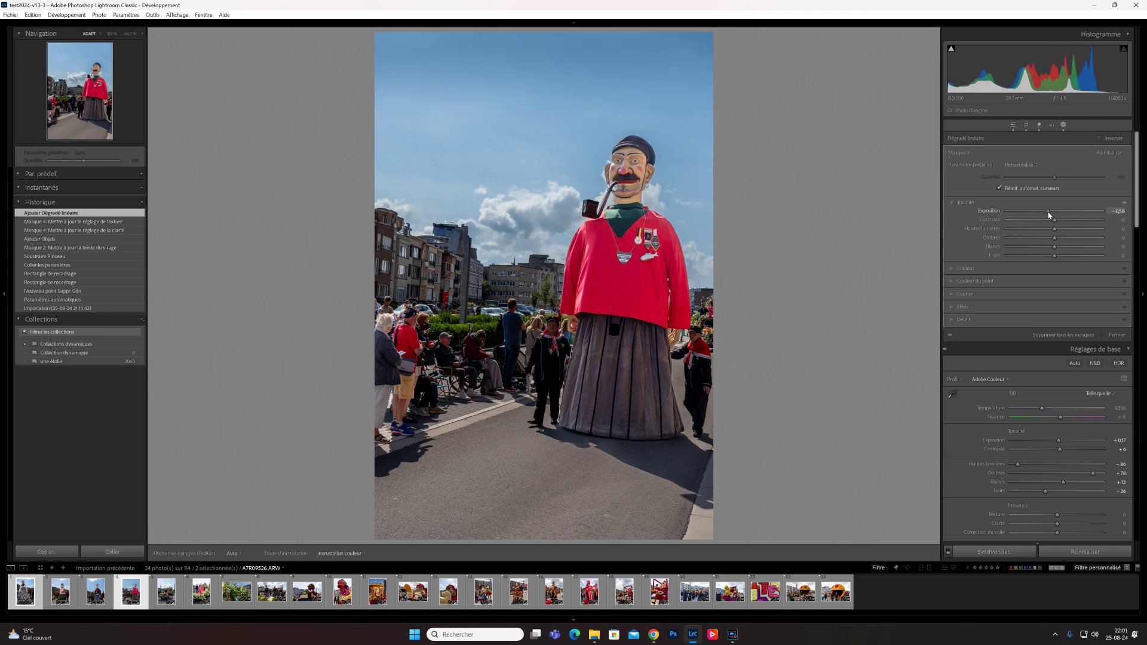
{"action": "left_click_drag", "start_coordinate": [1048, 215], "coordinate": [1048, 215]}
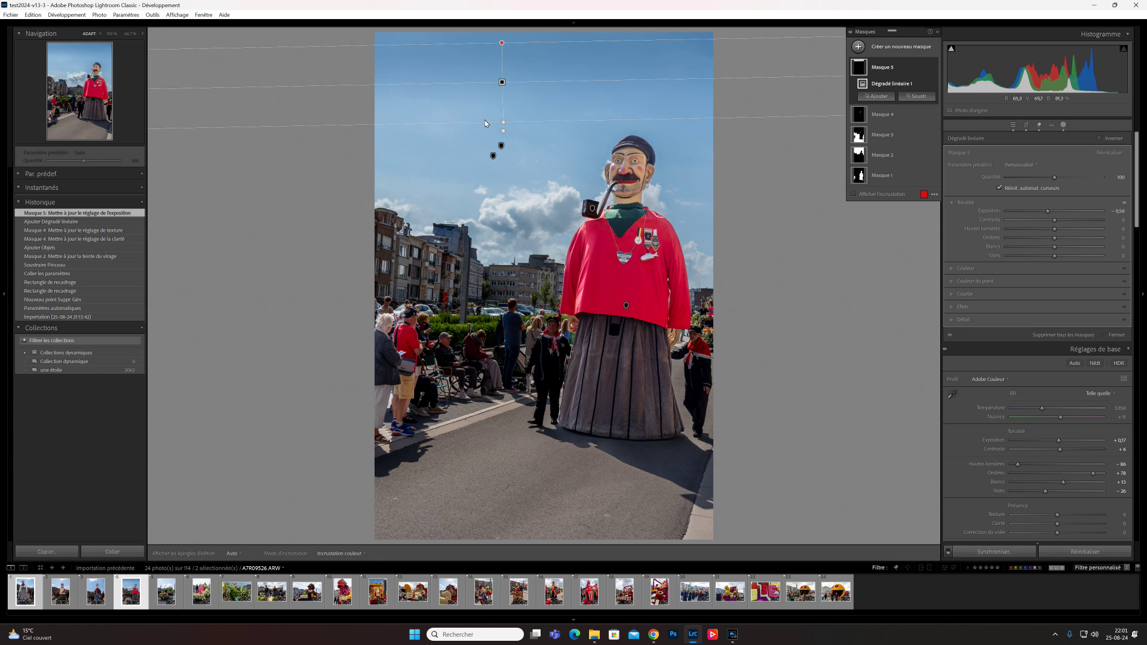
{"action": "left_click_drag", "start_coordinate": [503, 124], "coordinate": [504, 200]}
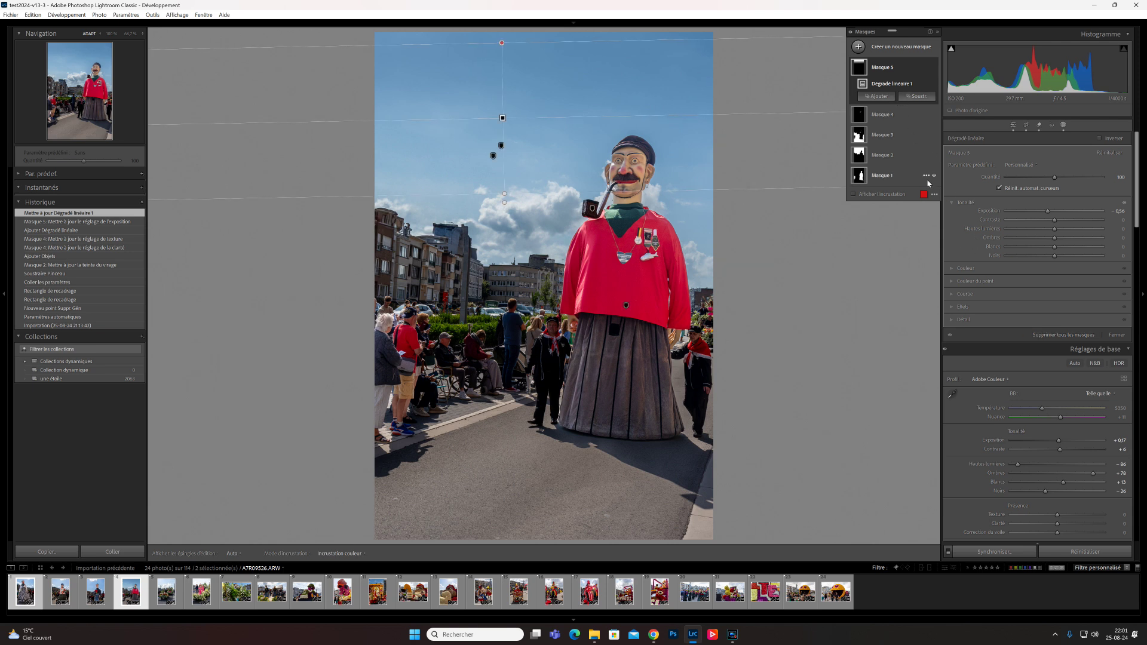
Add a linear gradient from the photo's left edge with the sky subtracted.
{"action": "left_click", "coordinate": [897, 44]}
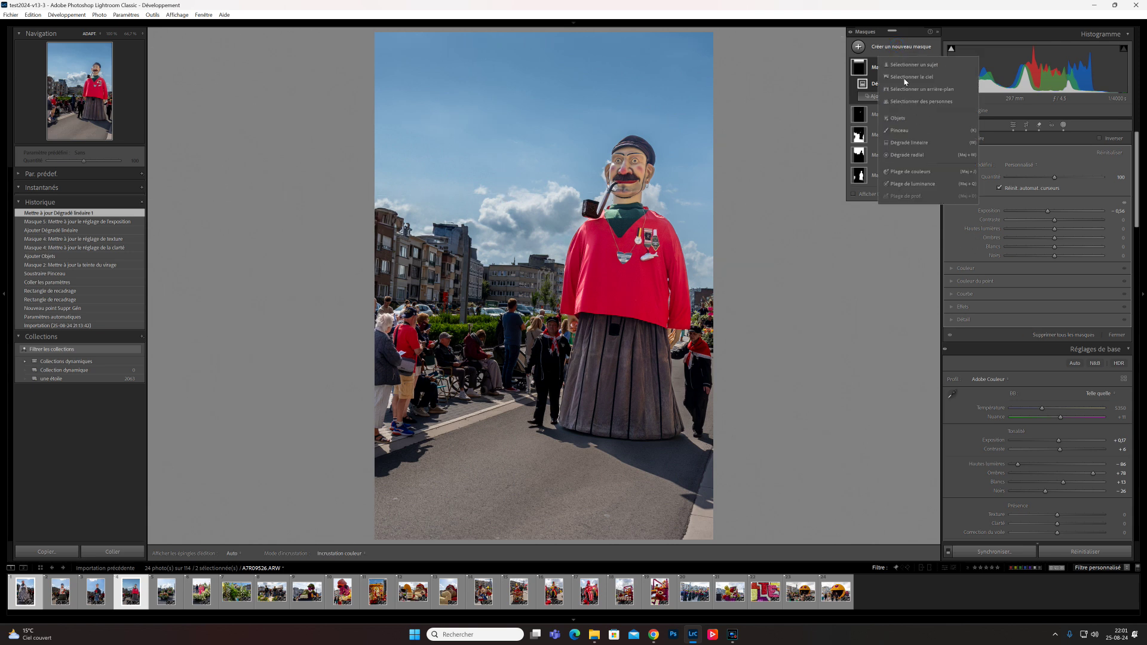
{"action": "left_click", "coordinate": [913, 146]}
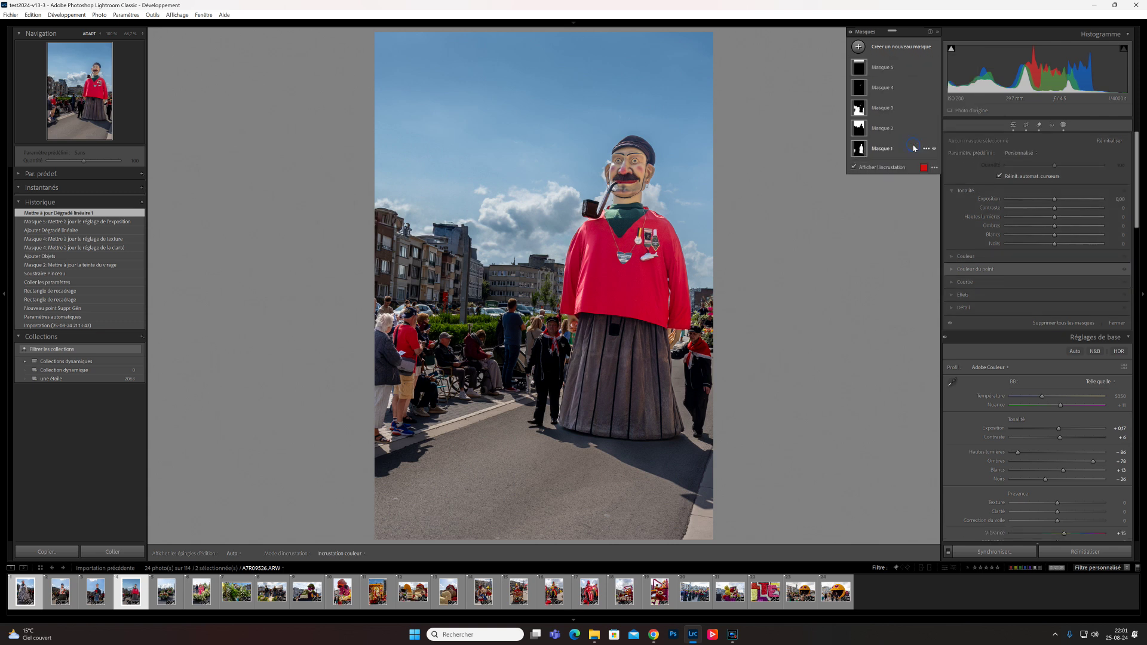
{"action": "left_click_drag", "start_coordinate": [410, 295], "coordinate": [528, 306]}
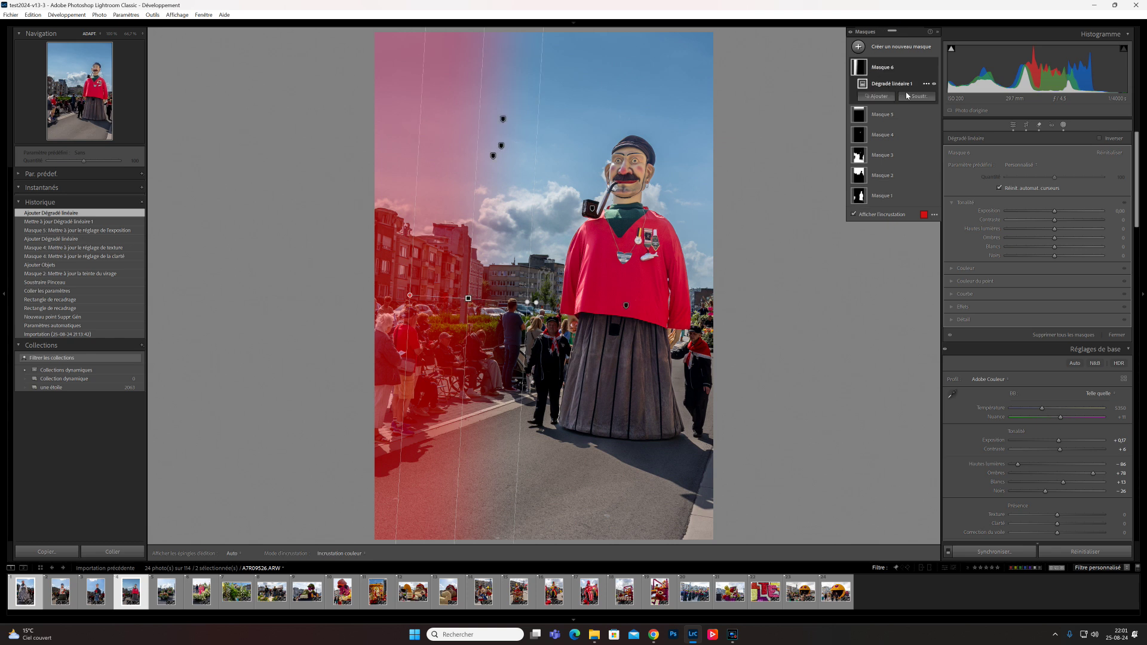
{"action": "left_click", "coordinate": [917, 97]}
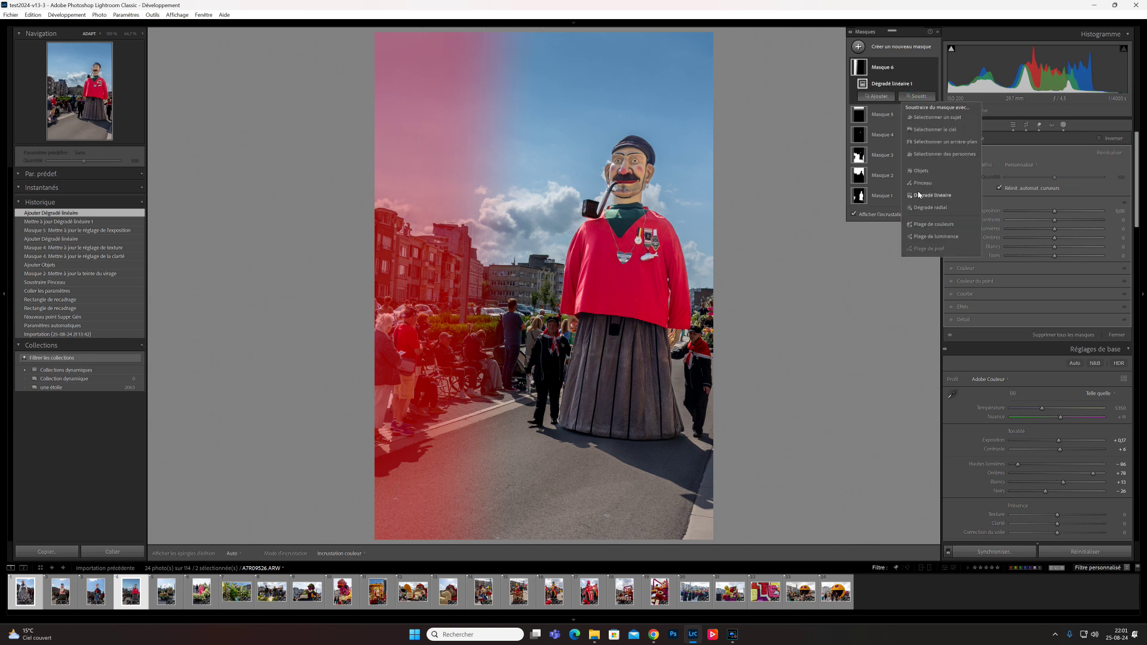
{"action": "left_click", "coordinate": [928, 129]}
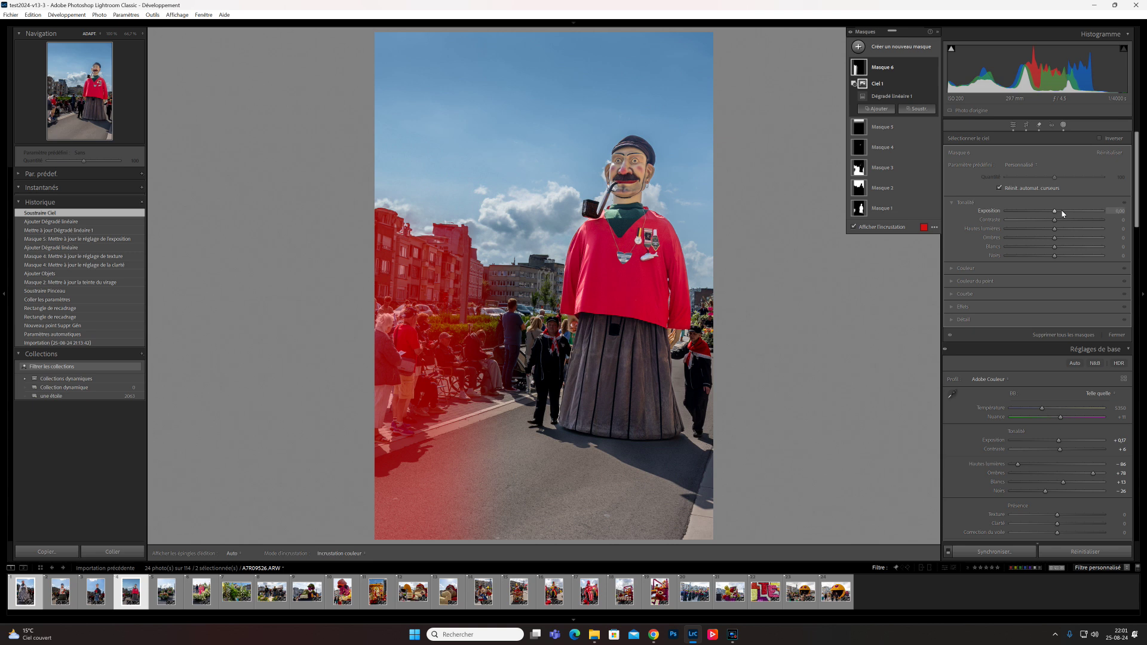
Lower that mask's exposure to about -0.69 and Highlights to -100.
{"action": "left_click_drag", "start_coordinate": [1055, 213], "coordinate": [1045, 214]}
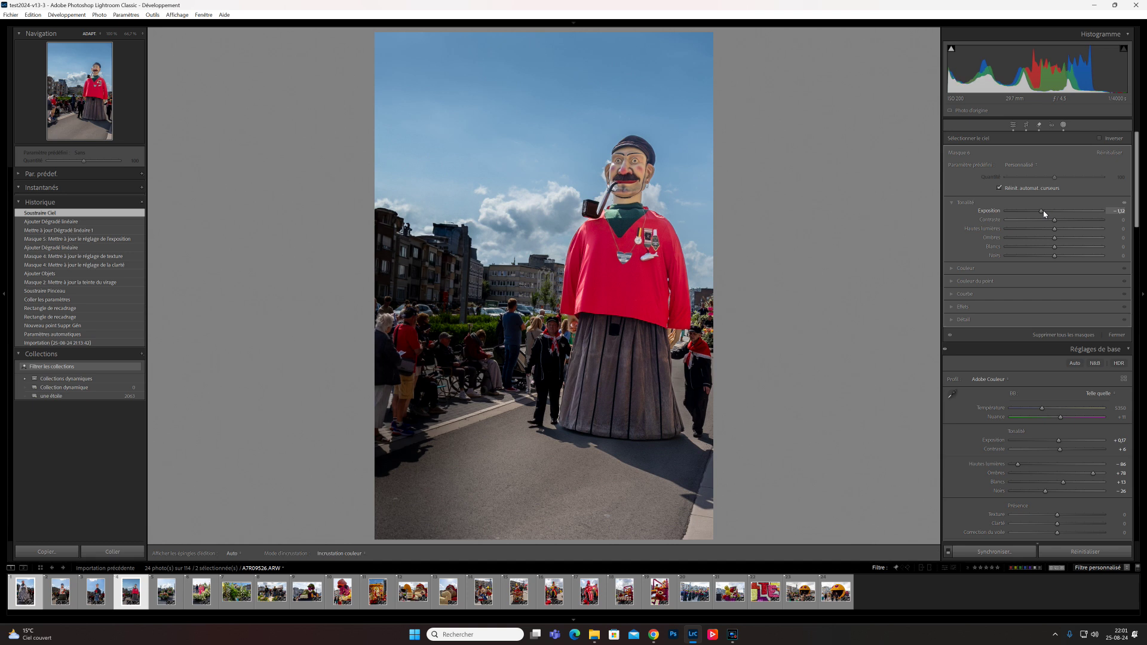
{"action": "left_click_drag", "start_coordinate": [1045, 214], "coordinate": [1048, 213]}
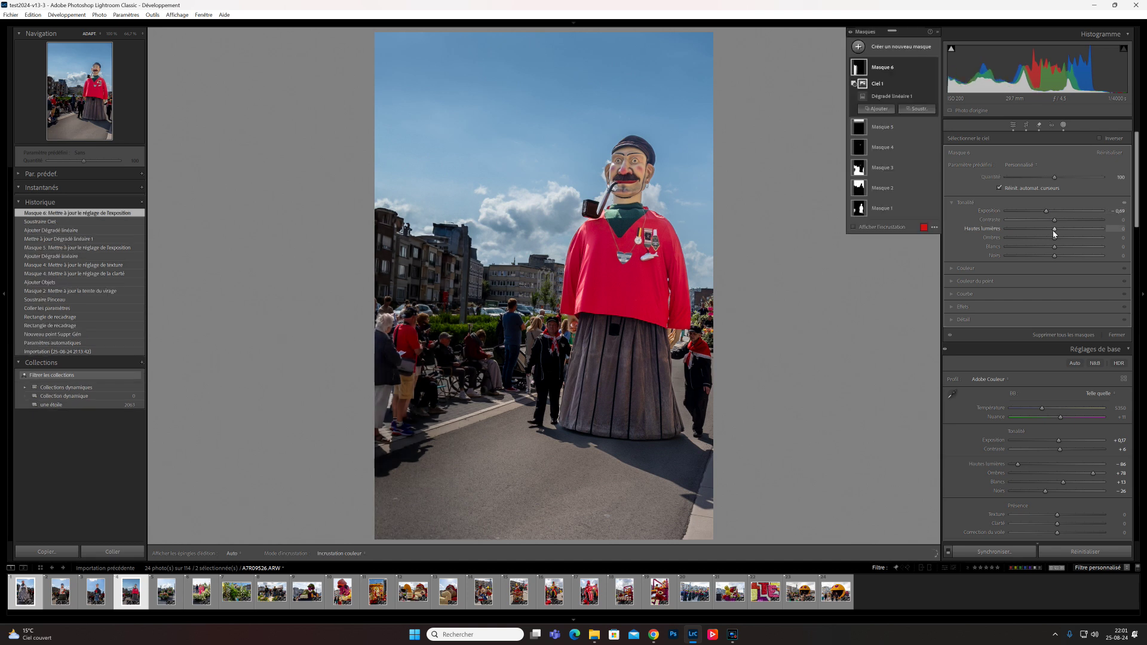
{"action": "left_click_drag", "start_coordinate": [1055, 229], "coordinate": [987, 227]}
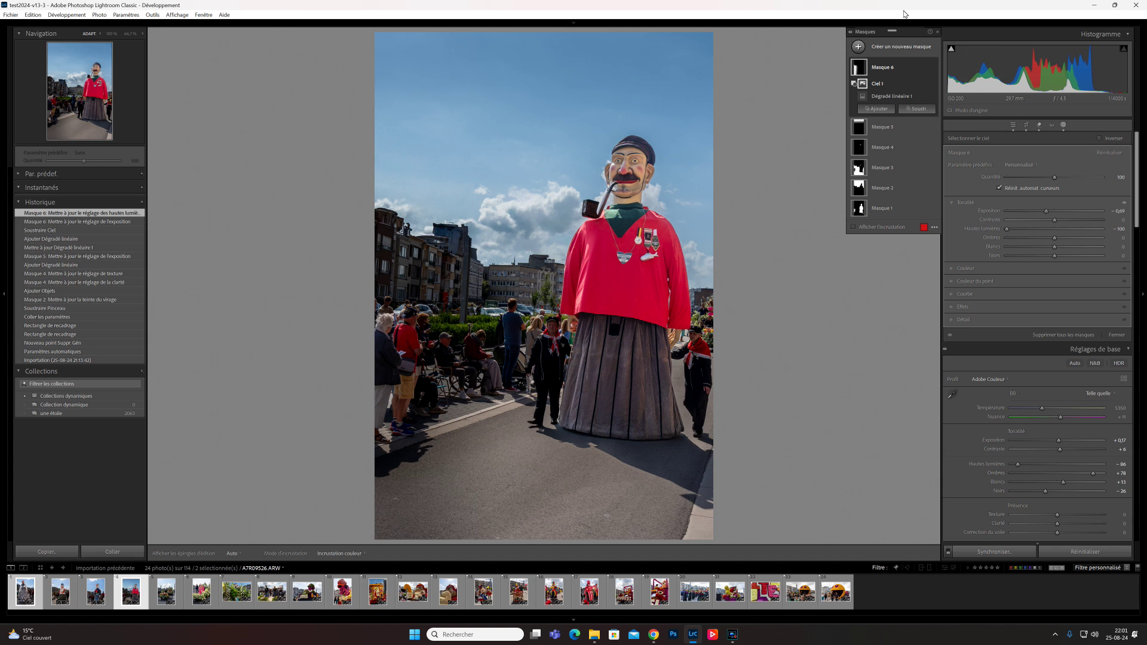
Place a radial gradient over the giant's torso and face, brightened to about +0.79 exposure.
{"action": "left_click", "coordinate": [860, 48]}
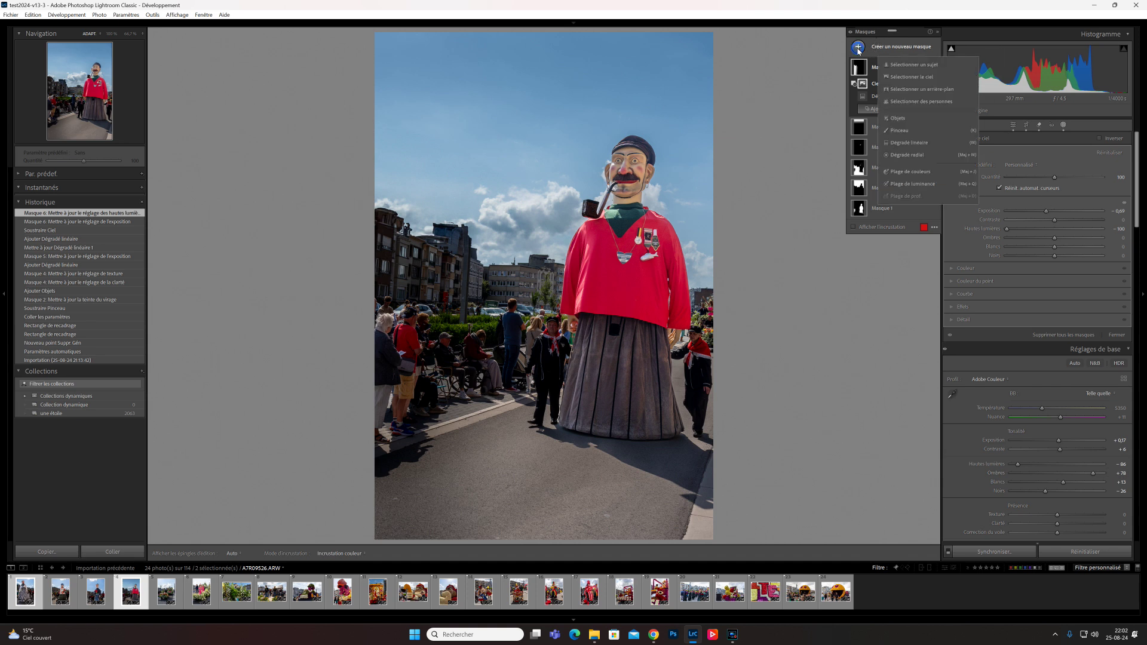
{"action": "left_click", "coordinate": [908, 154]}
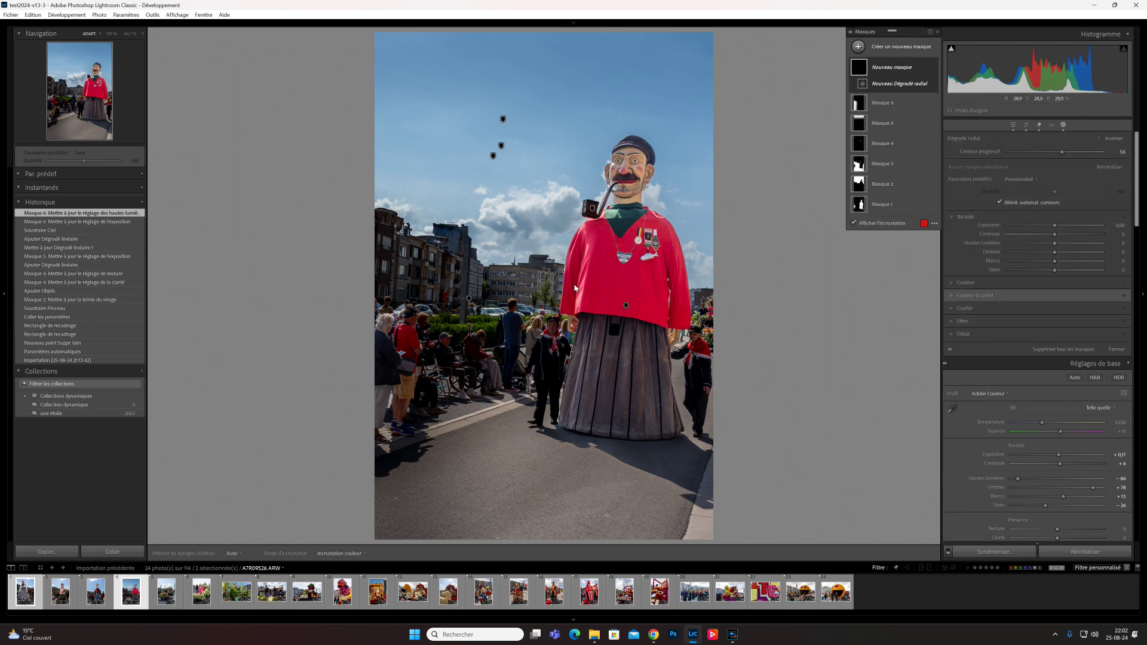
{"action": "left_click_drag", "start_coordinate": [582, 404], "coordinate": [667, 511]}
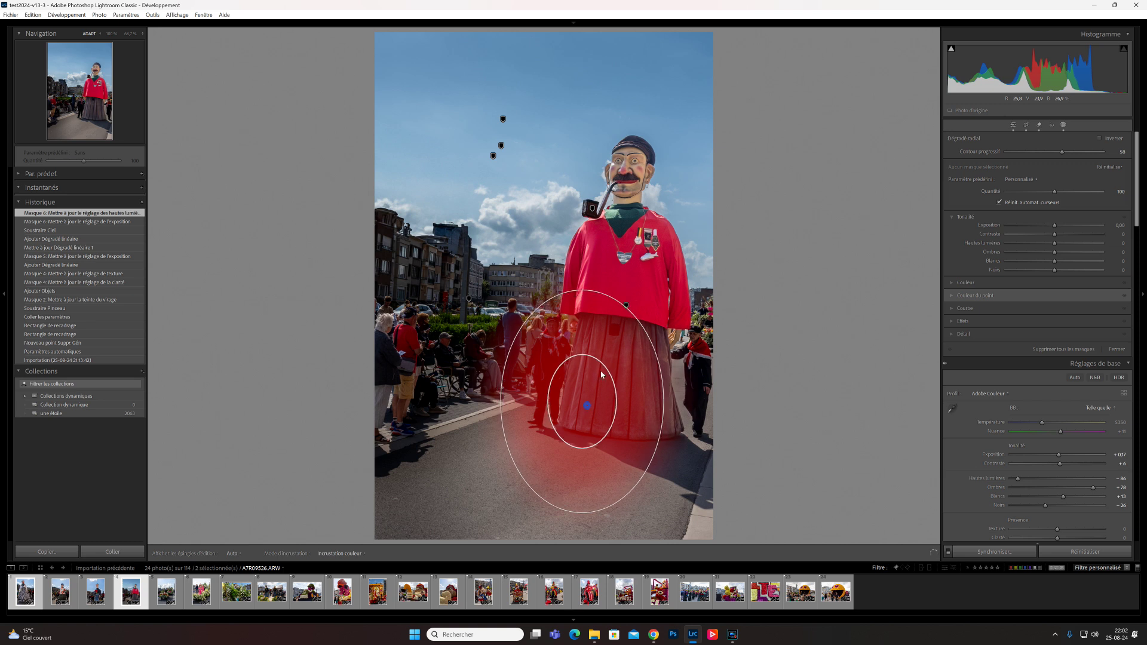
{"action": "left_click_drag", "start_coordinate": [597, 296], "coordinate": [622, 239]}
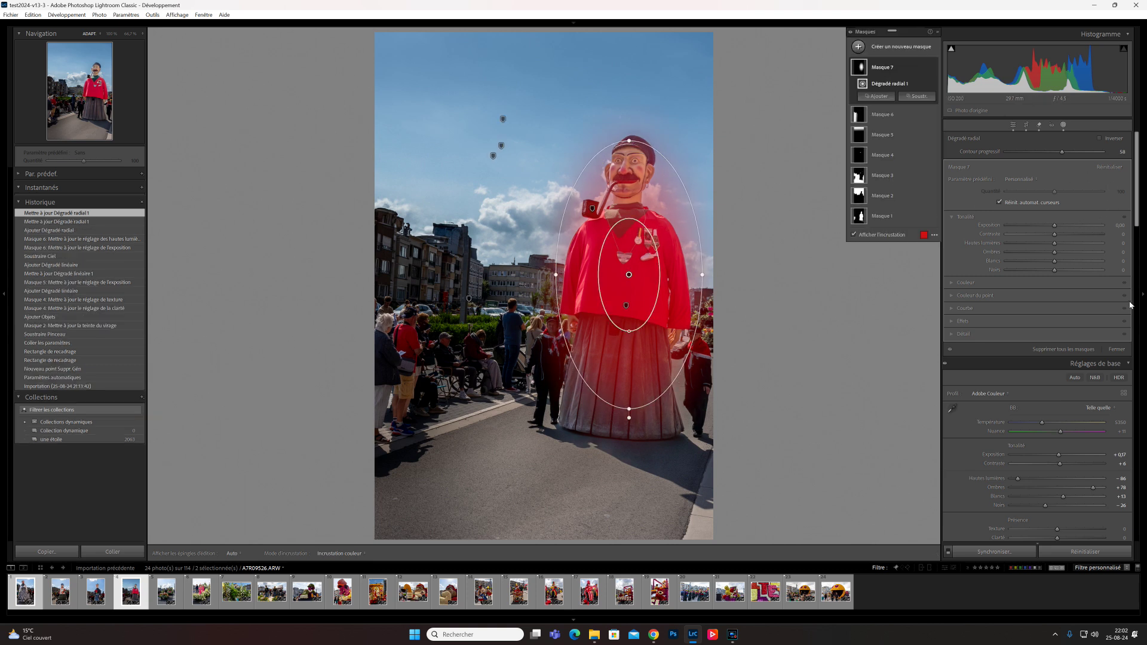
{"action": "left_click_drag", "start_coordinate": [1055, 227], "coordinate": [1063, 222]}
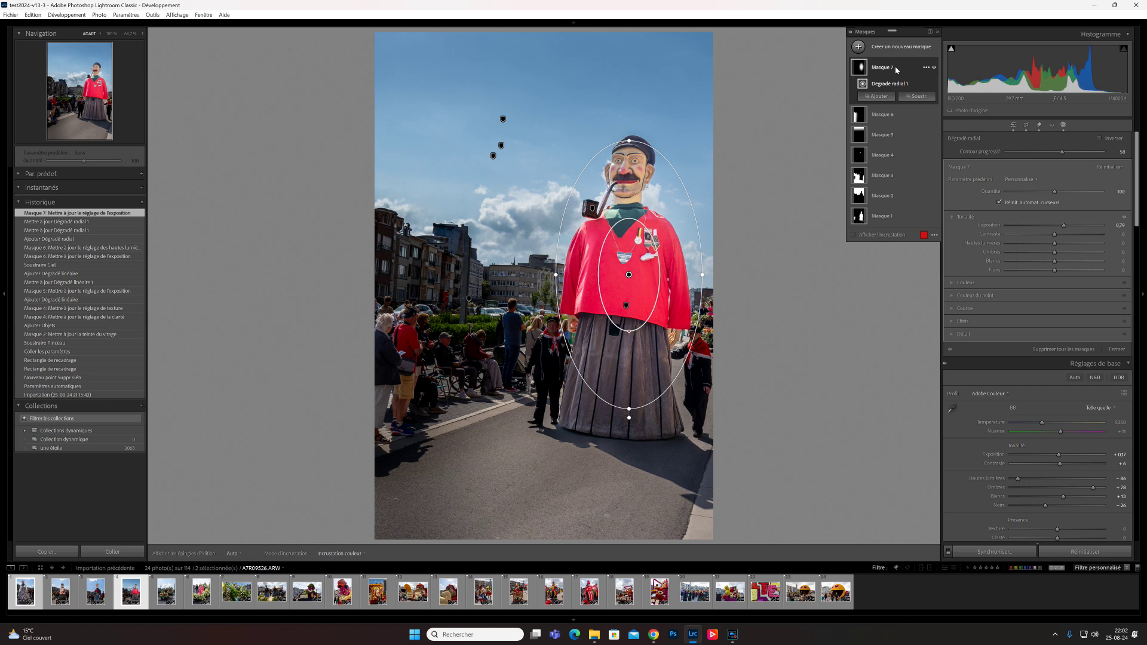
{"action": "left_click", "coordinate": [916, 97]}
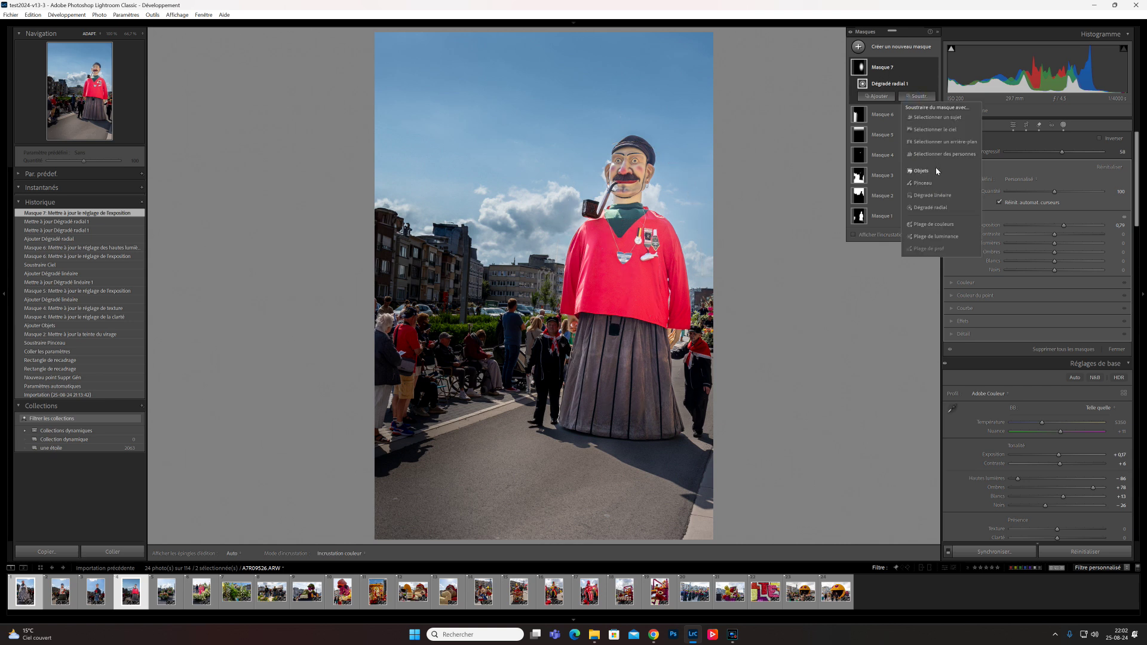
Subtract the detected subject from the radial mask and set its exposure to about 1.19.
{"action": "left_click", "coordinate": [938, 121]}
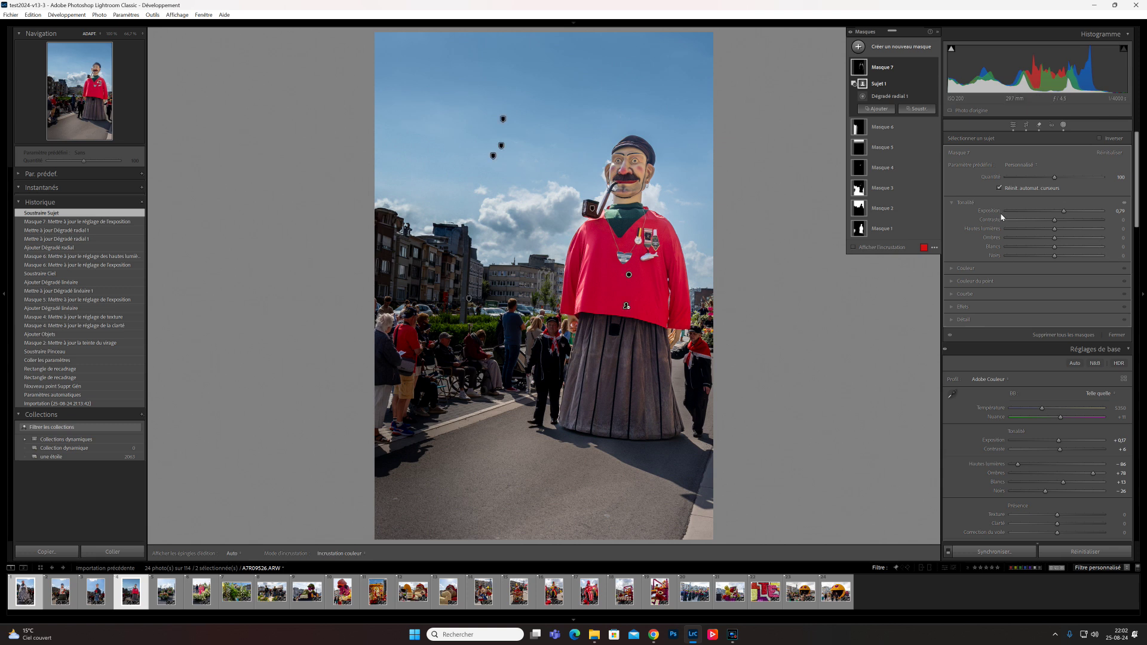
{"action": "mouse_move", "coordinate": [887, 67]}
{"action": "left_click", "coordinate": [934, 68]}
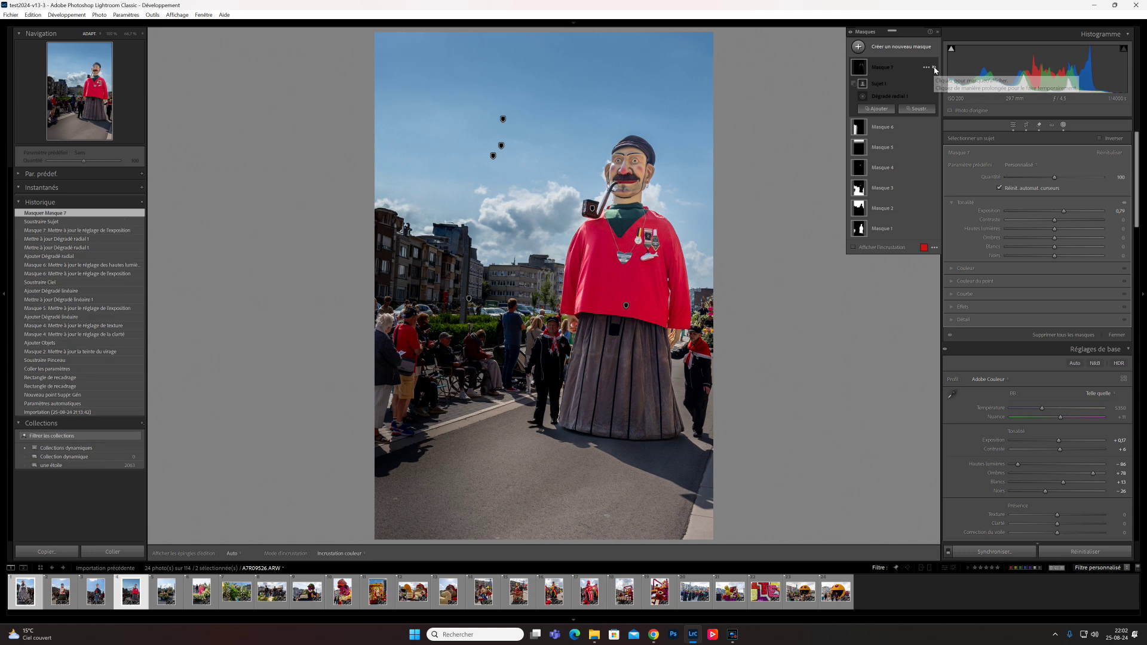
{"action": "left_click", "coordinate": [935, 69]}
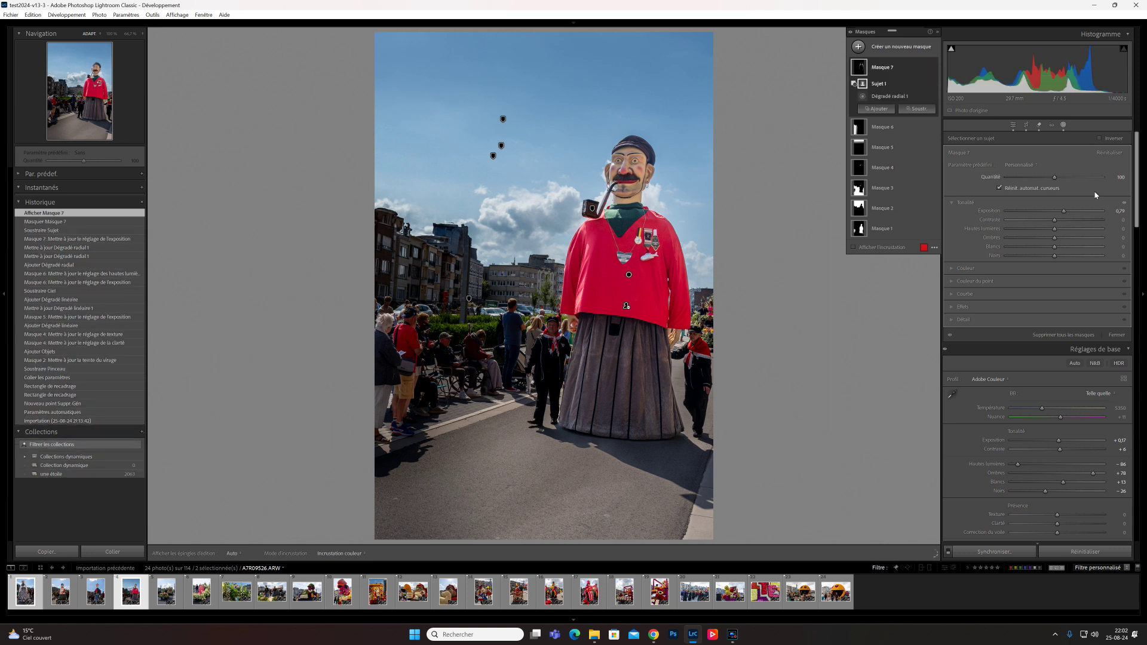
{"action": "left_click_drag", "start_coordinate": [1073, 211], "coordinate": [1073, 212]}
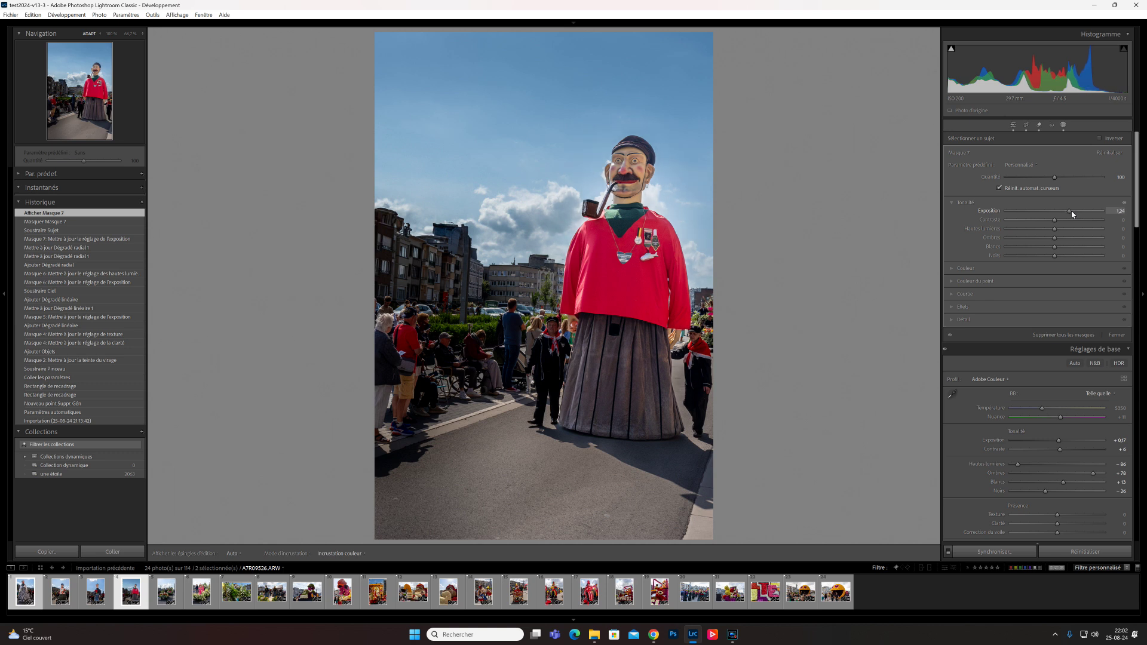
{"action": "left_click_drag", "start_coordinate": [1071, 210], "coordinate": [1069, 211]}
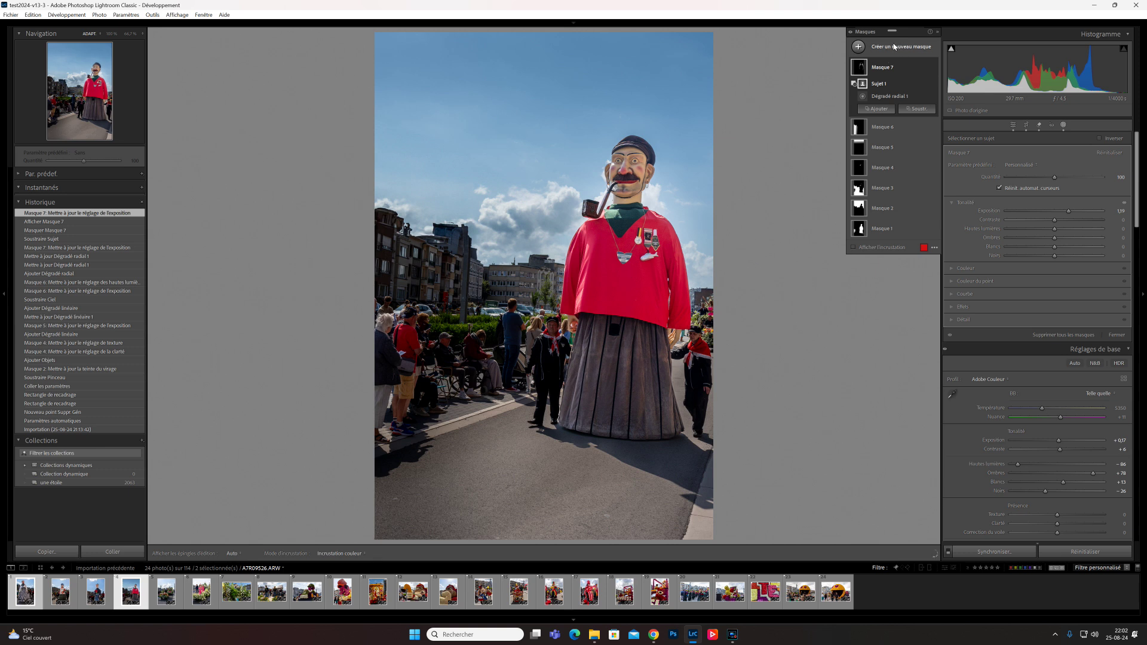
{"action": "left_click", "coordinate": [858, 47]}
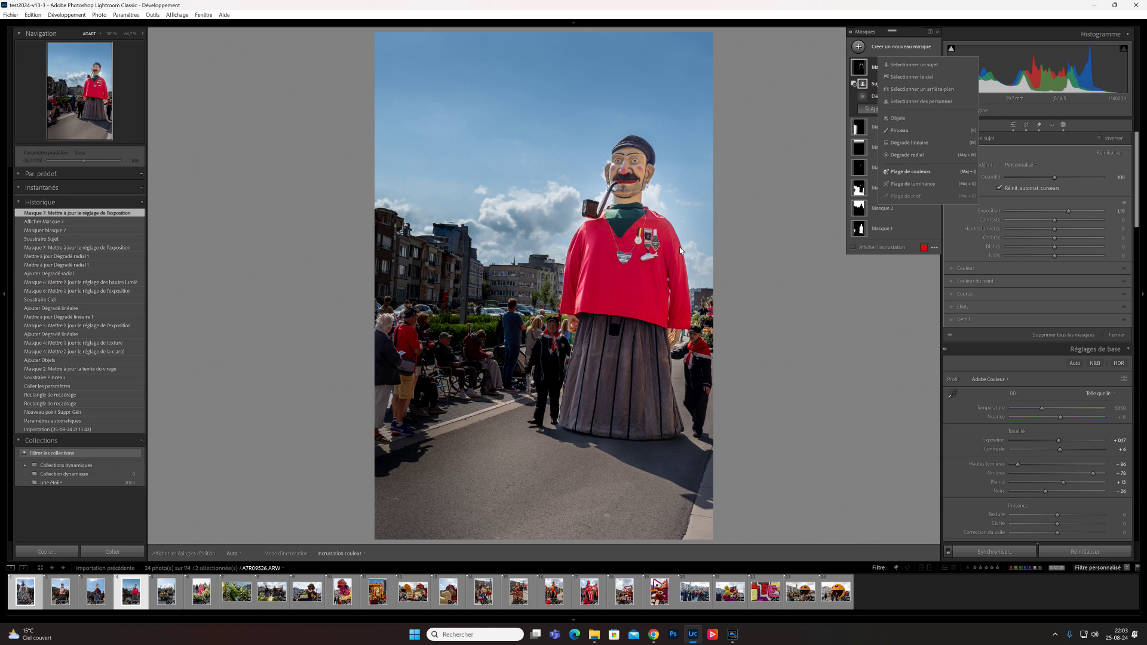
Create a colour range mask sampled from the red of the giant's sweater.
{"action": "left_click", "coordinate": [909, 172]}
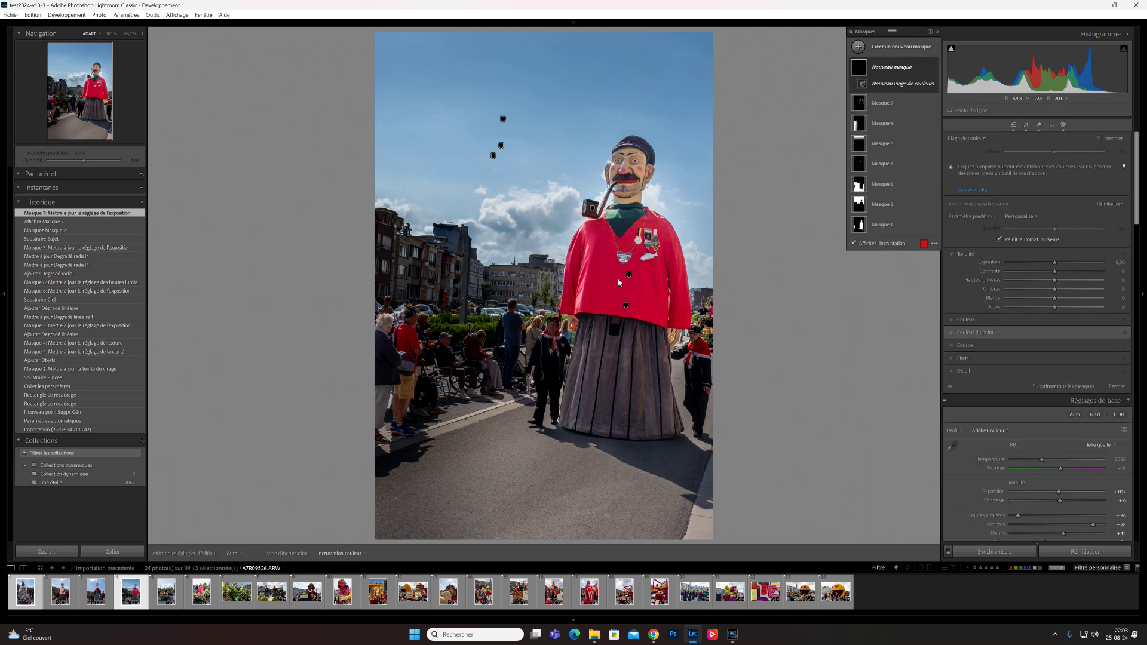
{"action": "left_click", "coordinate": [619, 282]}
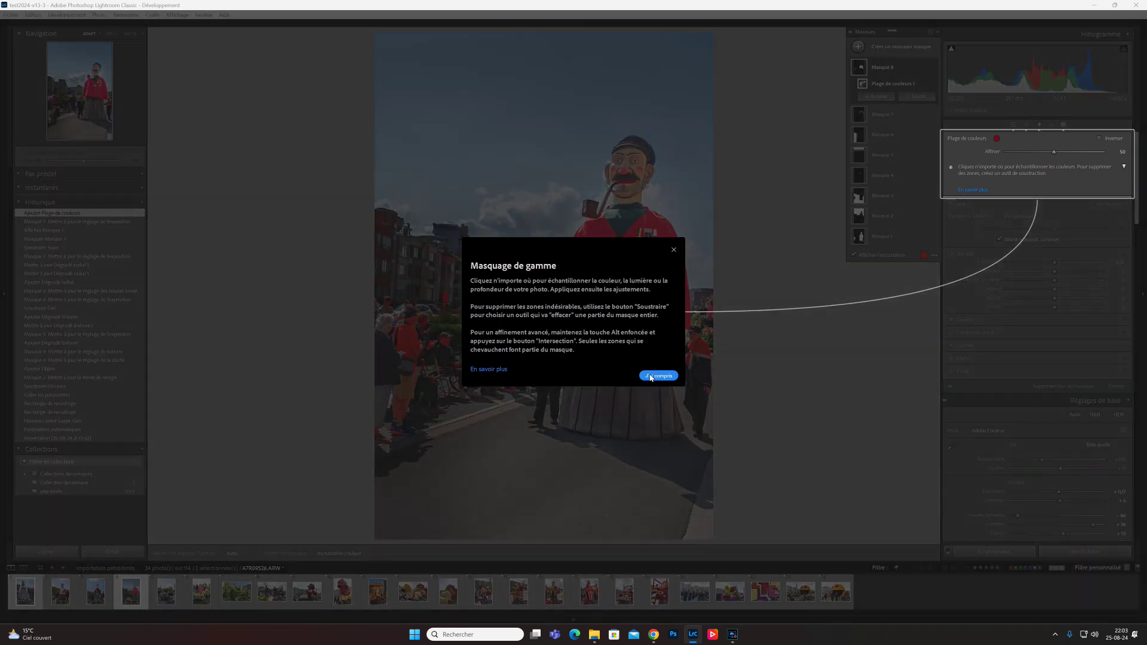
{"action": "left_click", "coordinate": [657, 376]}
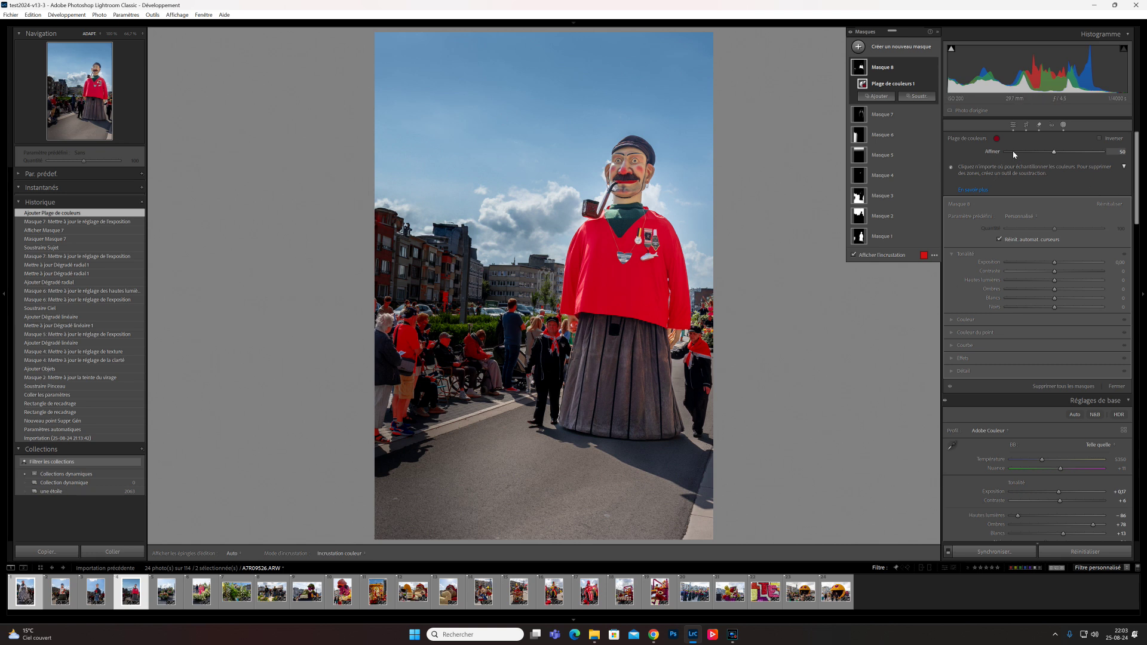
{"action": "left_click", "coordinate": [920, 97]}
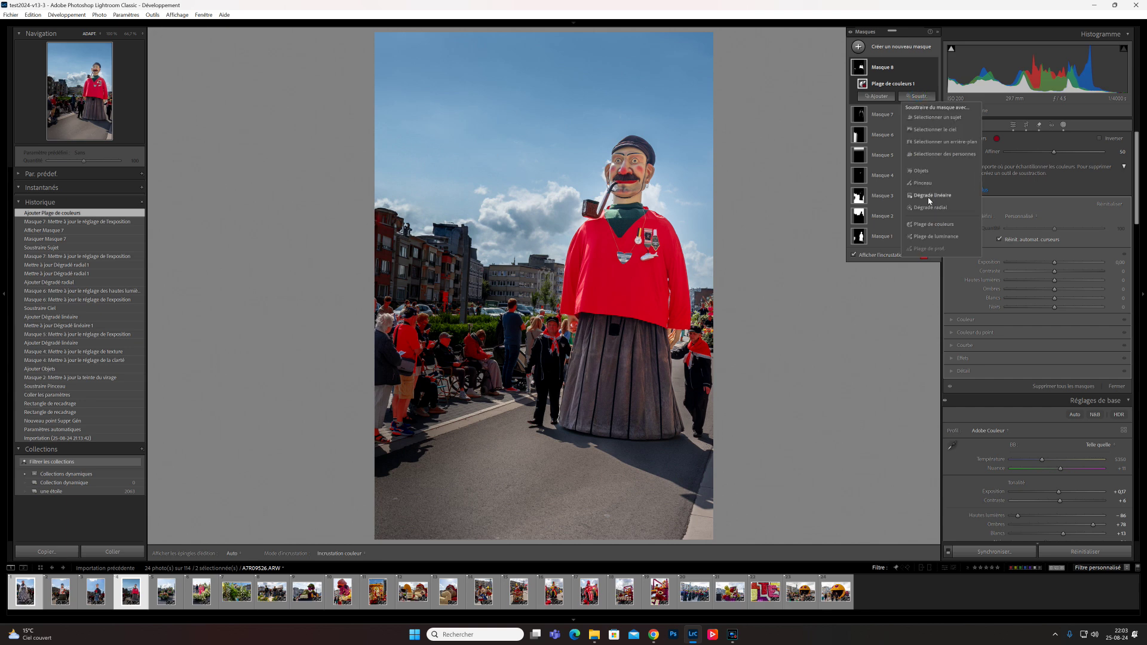
Brush unwanted areas out of the red colour range mask.
{"action": "left_click", "coordinate": [922, 182]}
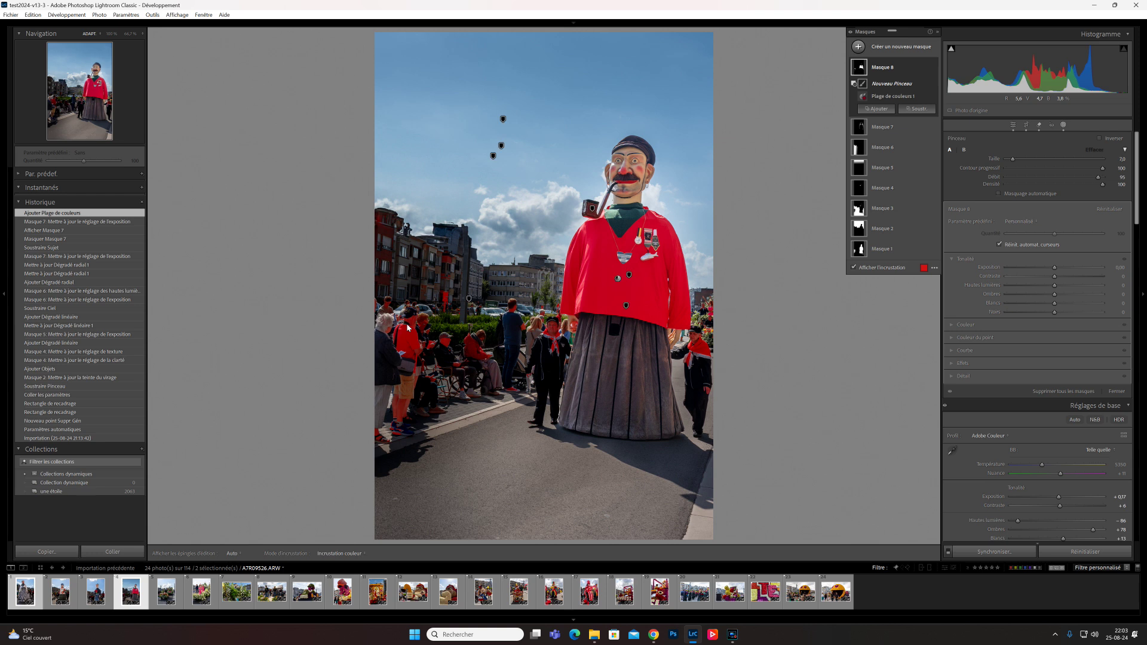
{"action": "key", "text": "h"}
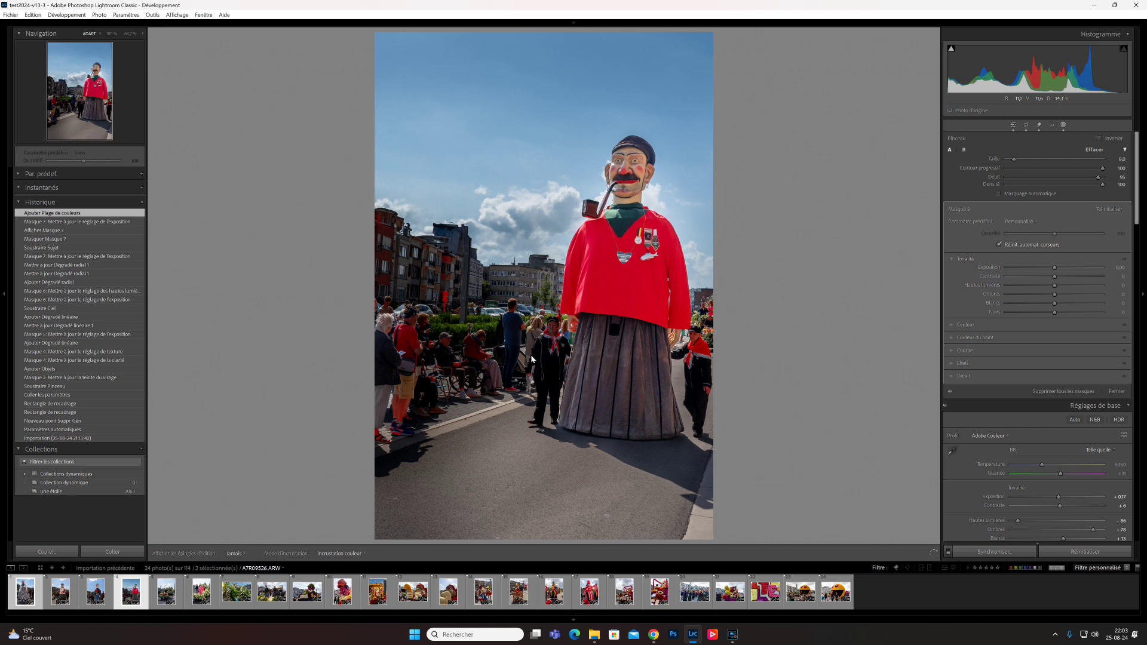
{"action": "key", "text": "h"}
{"action": "key", "text": "h"}
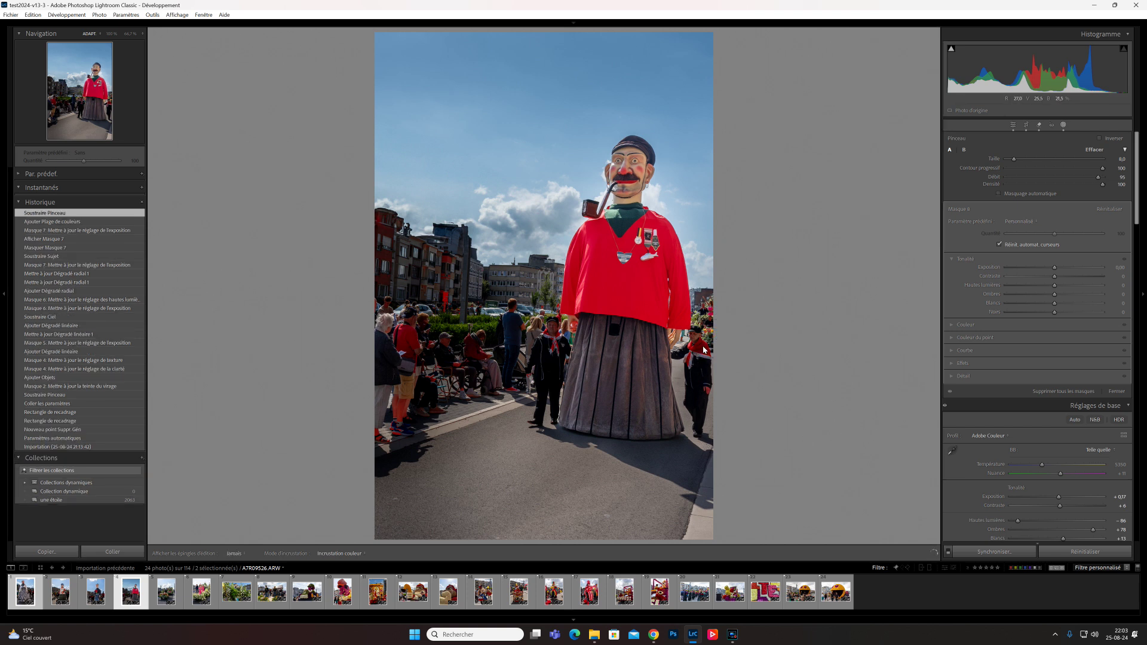
{"action": "key", "text": "h"}
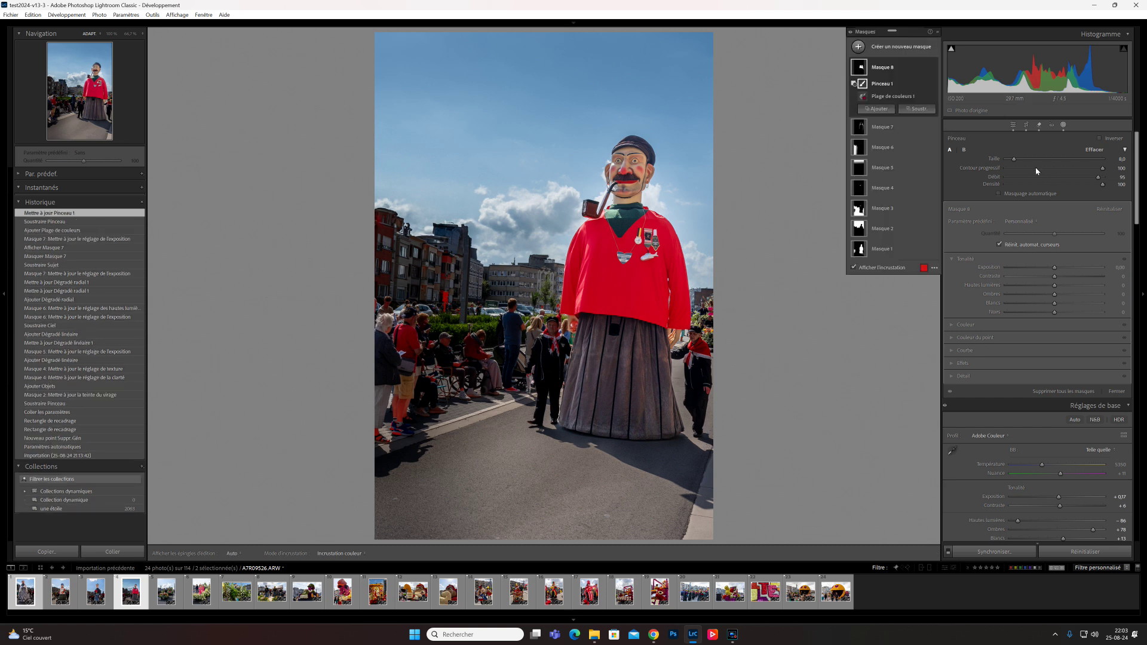
Increase the Saturation of the masked reds.
{"action": "left_click", "coordinate": [955, 325]}
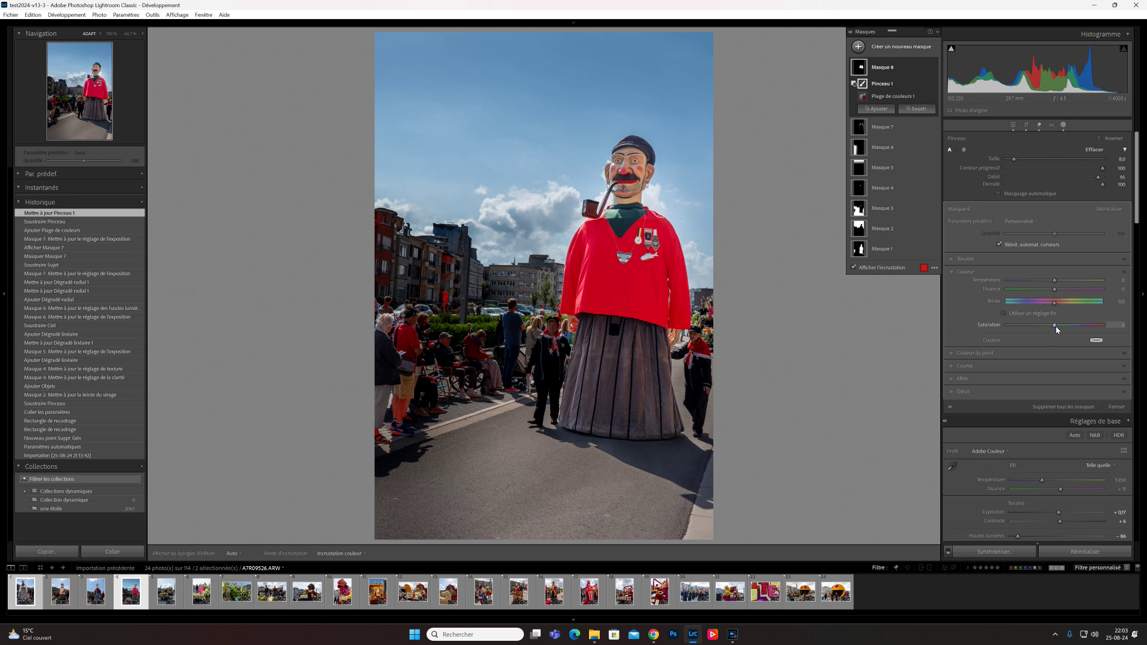
{"action": "left_click_drag", "start_coordinate": [1054, 325], "coordinate": [1066, 325]}
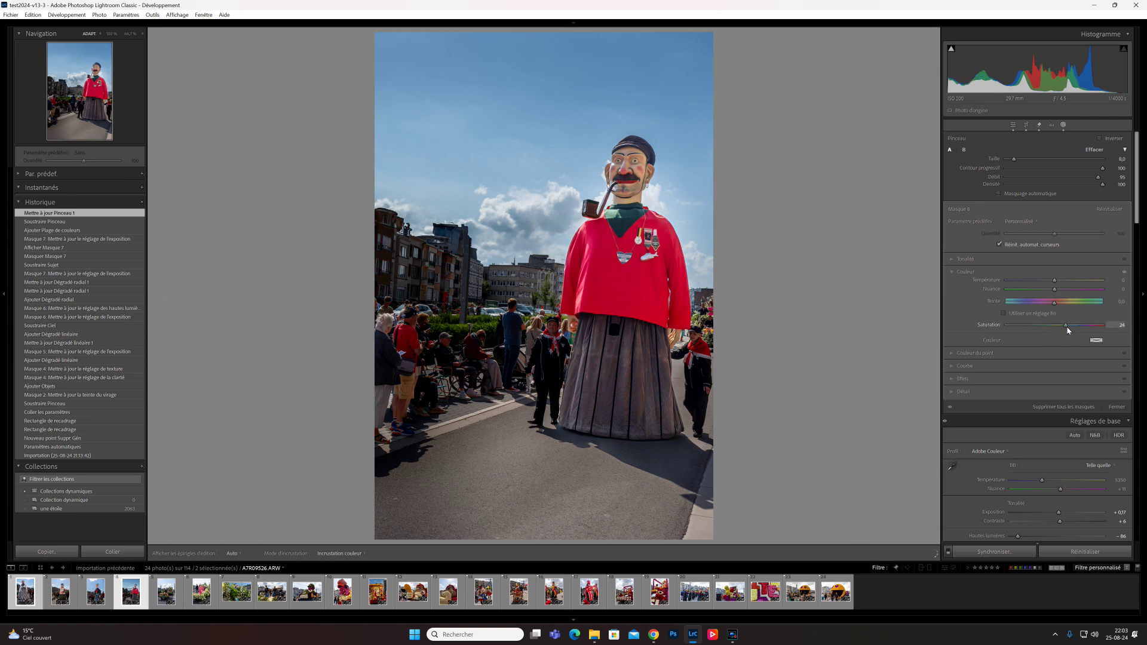
{"action": "mouse_move", "coordinate": [1067, 326]}
{"action": "left_mouse_down"}
{"action": "mouse_move", "coordinate": [1088, 328]}
{"action": "mouse_move", "coordinate": [1067, 326]}
{"action": "left_mouse_up"}
{"action": "left_click_drag", "start_coordinate": [1067, 326], "coordinate": [1067, 326]}
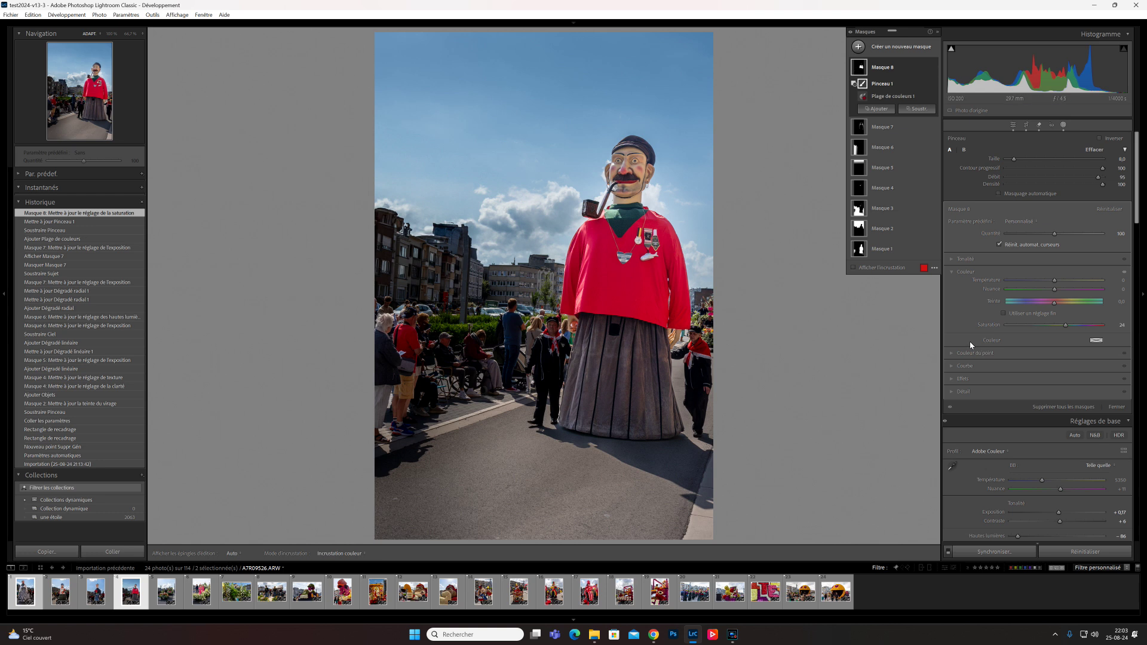
{"action": "left_click", "coordinate": [883, 47]}
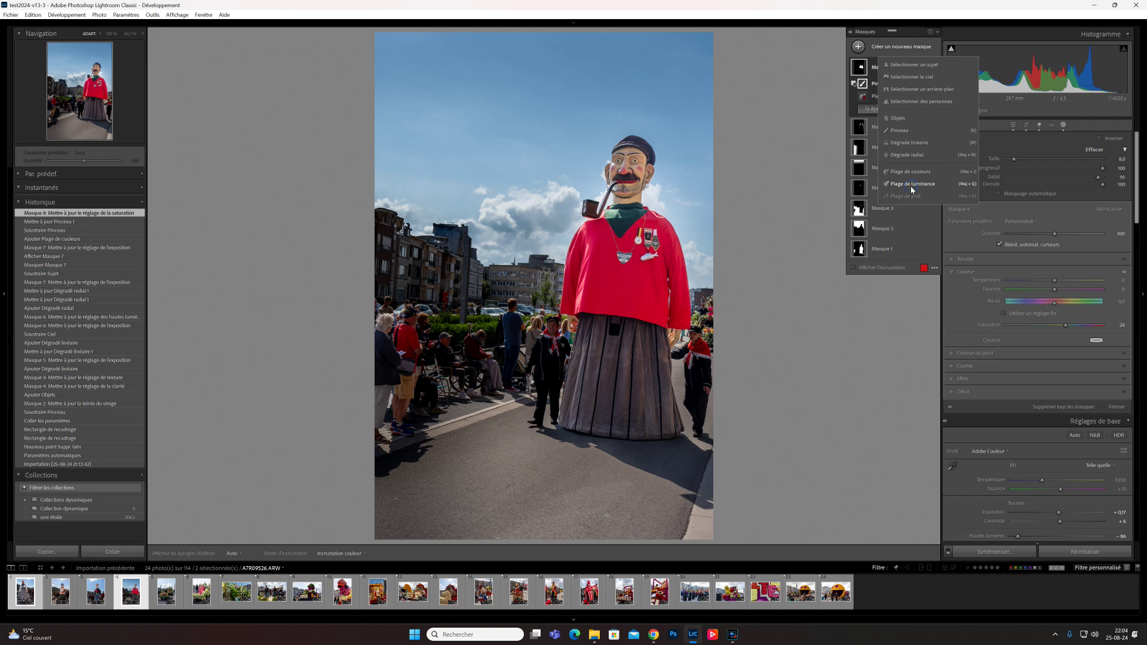
{"action": "left_click", "coordinate": [910, 185]}
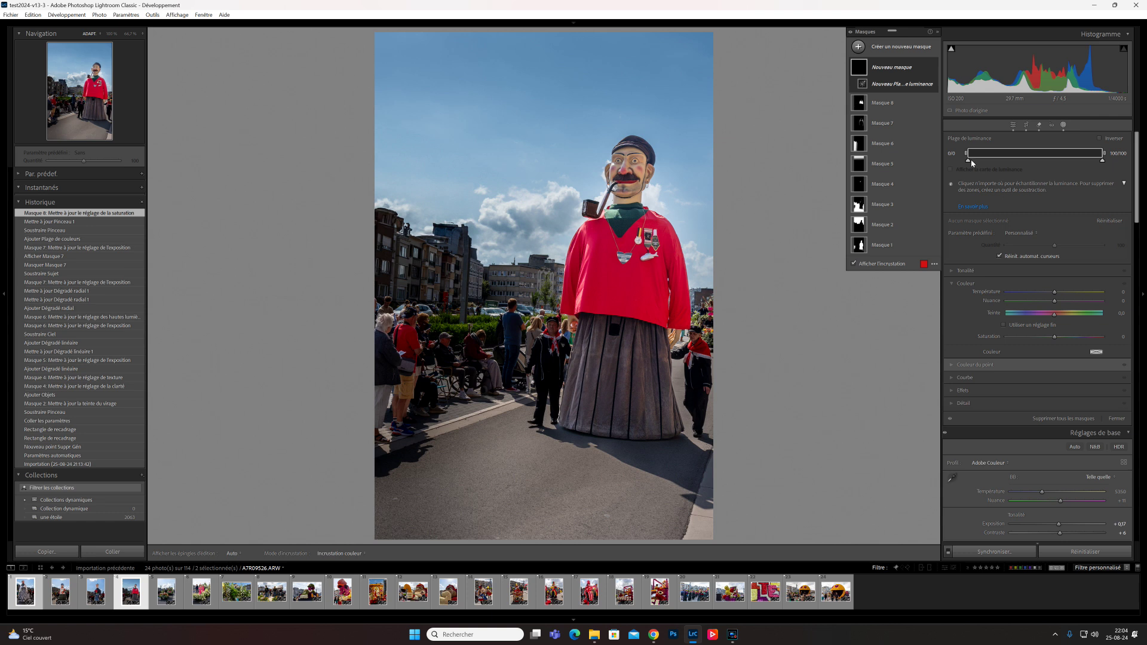
Narrow the luminance range to the brightest tones, about 66 upward, mainly covering the sky.
{"action": "mouse_move", "coordinate": [968, 162]}
{"action": "left_mouse_down"}
{"action": "mouse_move", "coordinate": [1040, 161]}
{"action": "mouse_move", "coordinate": [1022, 158]}
{"action": "left_mouse_up"}
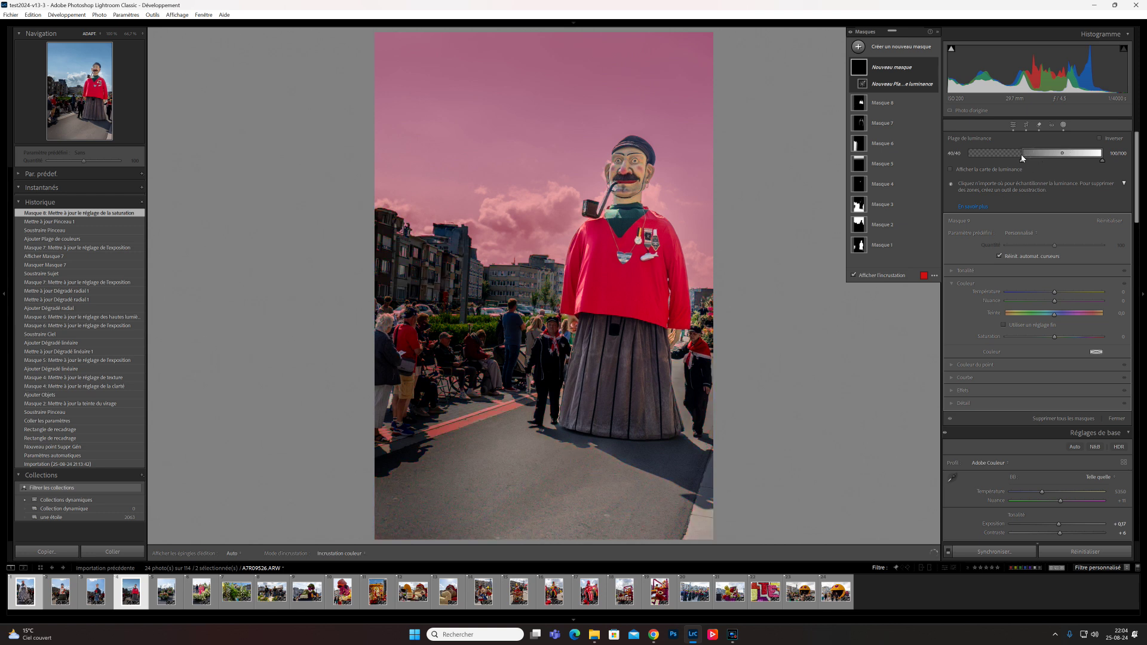
{"action": "left_click_drag", "start_coordinate": [1020, 161], "coordinate": [1051, 162]}
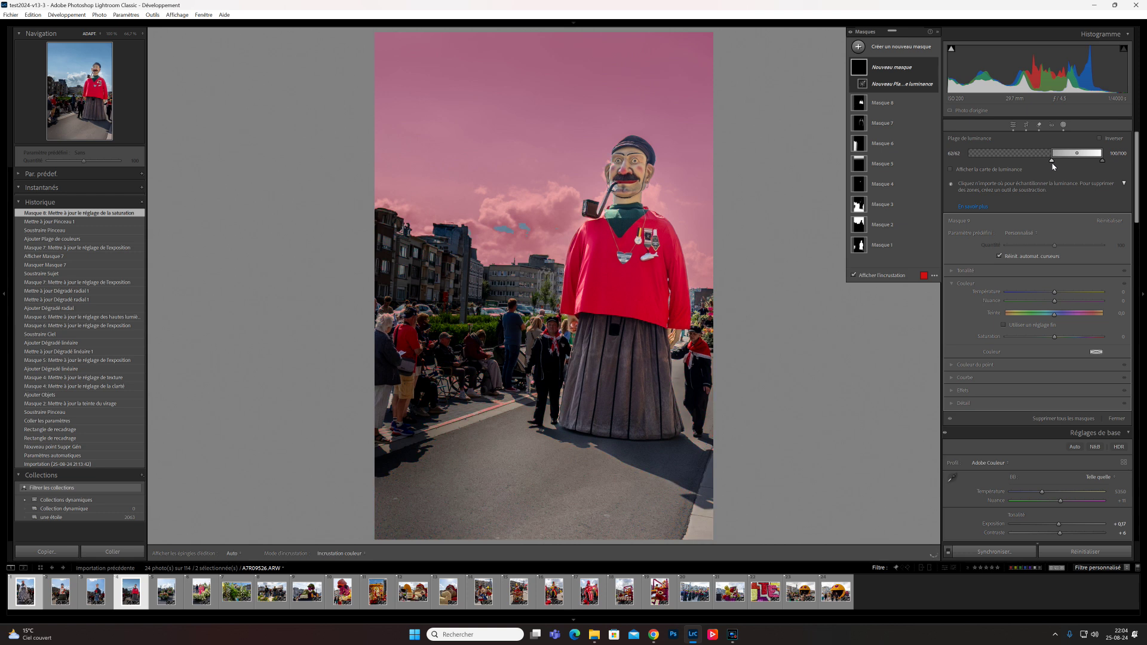
{"action": "left_click_drag", "start_coordinate": [1052, 166], "coordinate": [1058, 167]}
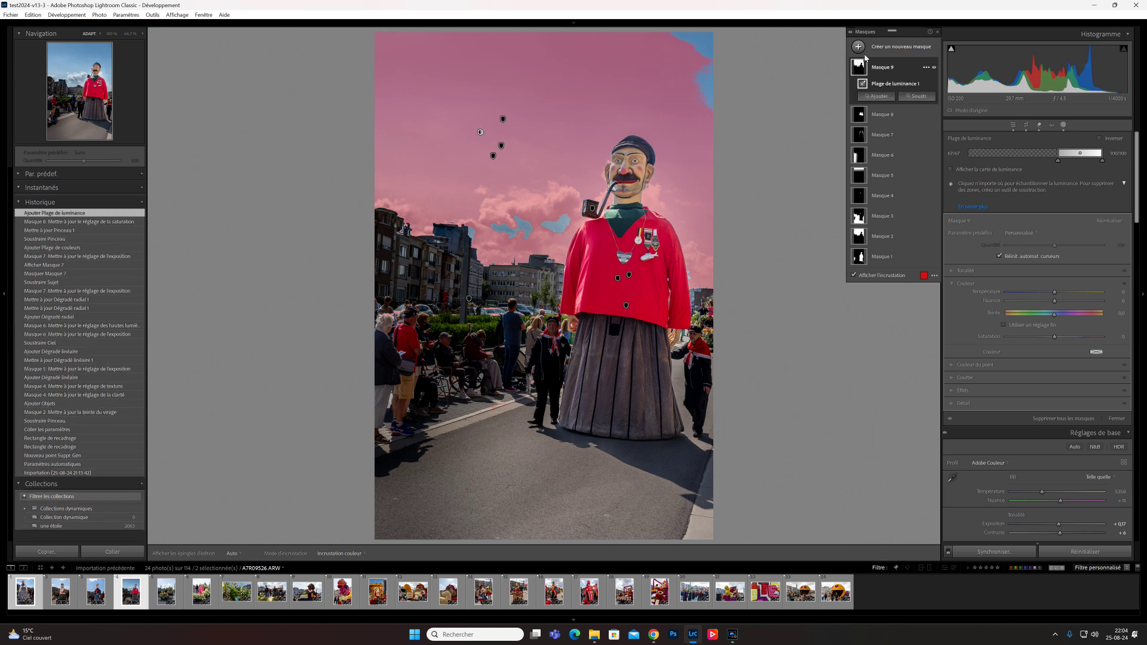
Subtract the sky and the detected subject from Masque 9's luminance range.
{"action": "left_click", "coordinate": [918, 97]}
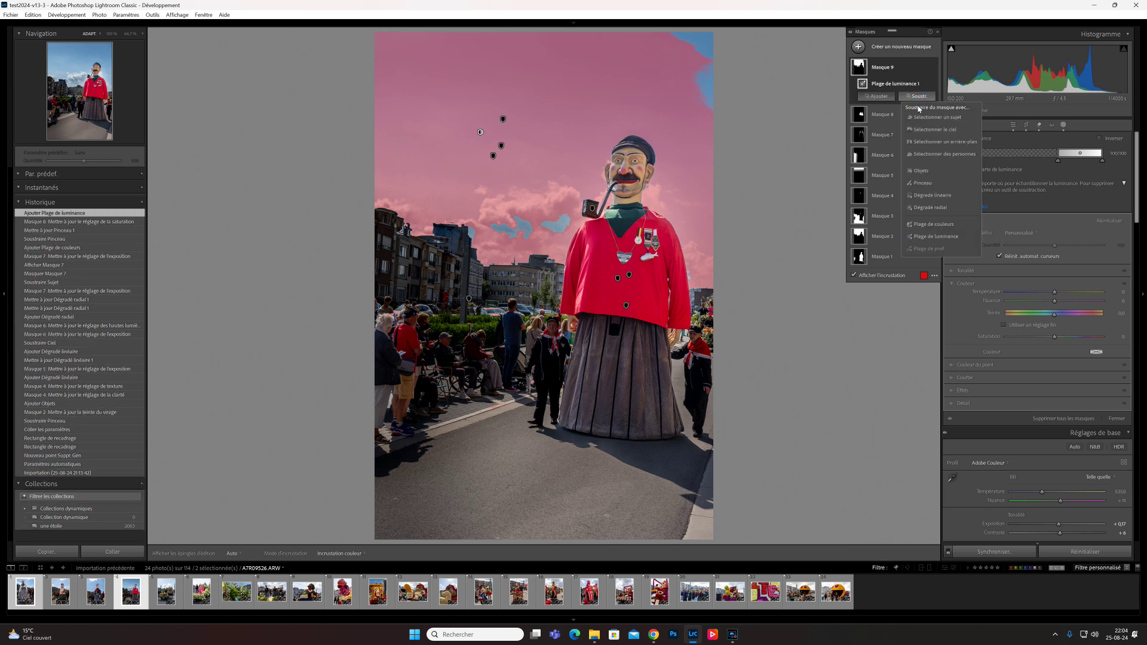
{"action": "left_click", "coordinate": [935, 134]}
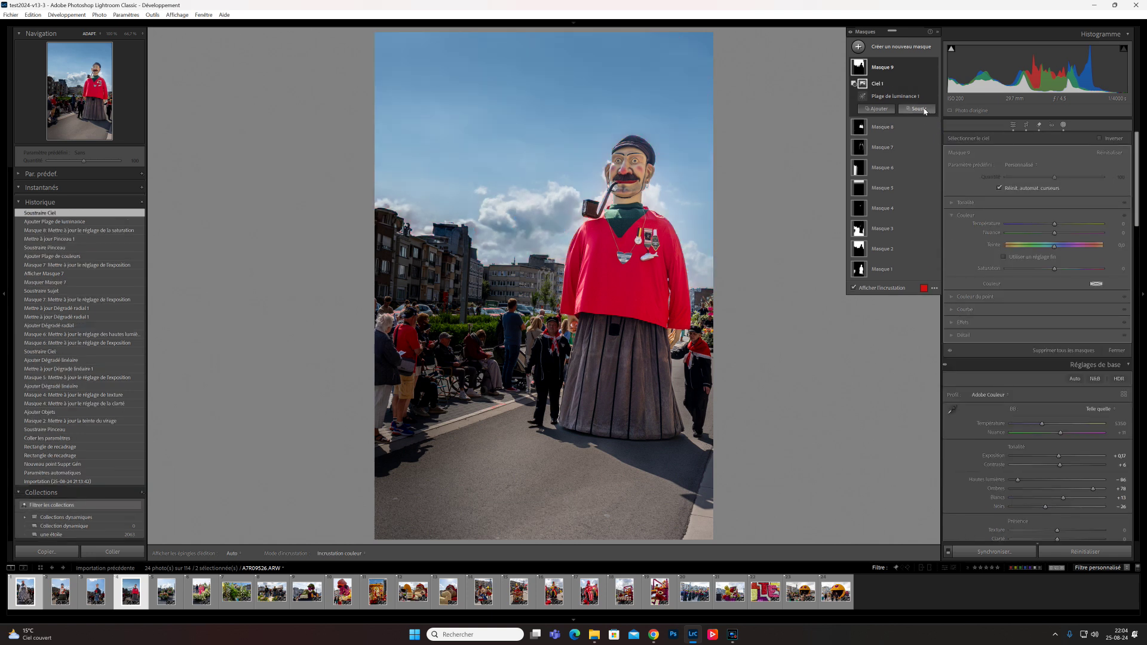
{"action": "left_click", "coordinate": [924, 110]}
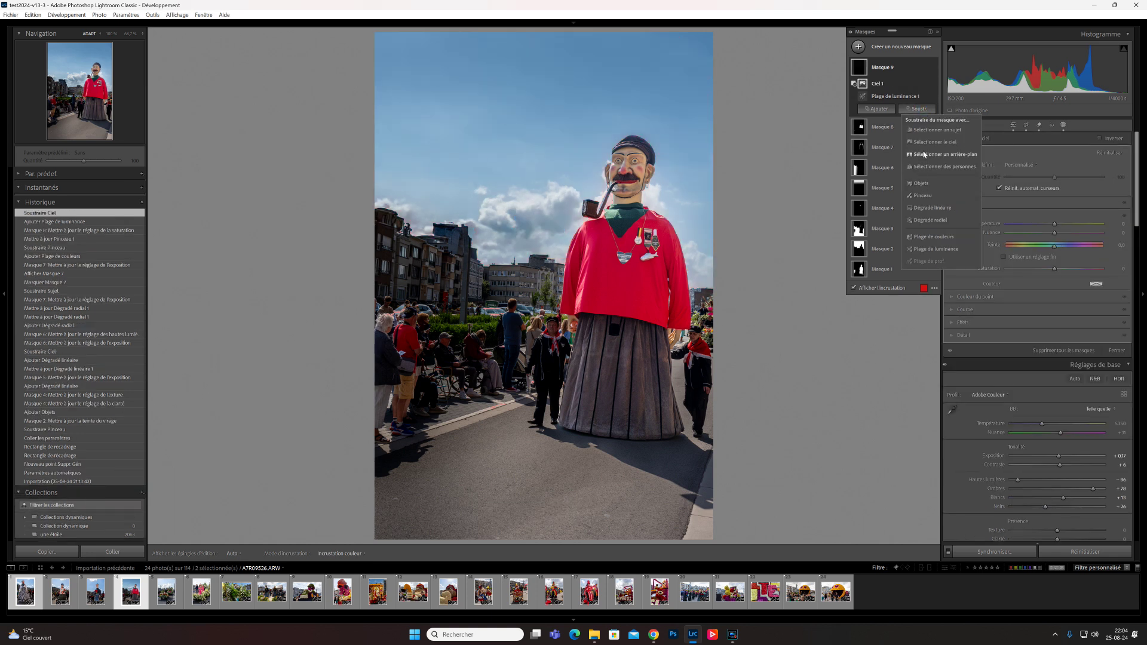
{"action": "left_click", "coordinate": [928, 136]}
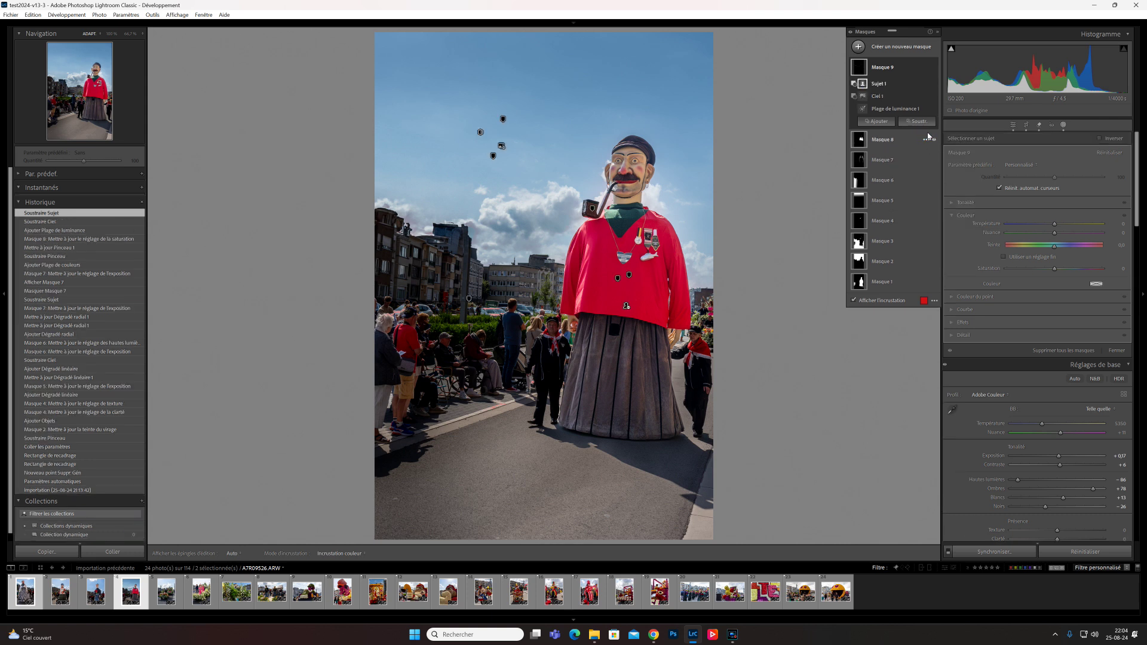
{"action": "left_click", "coordinate": [892, 110]}
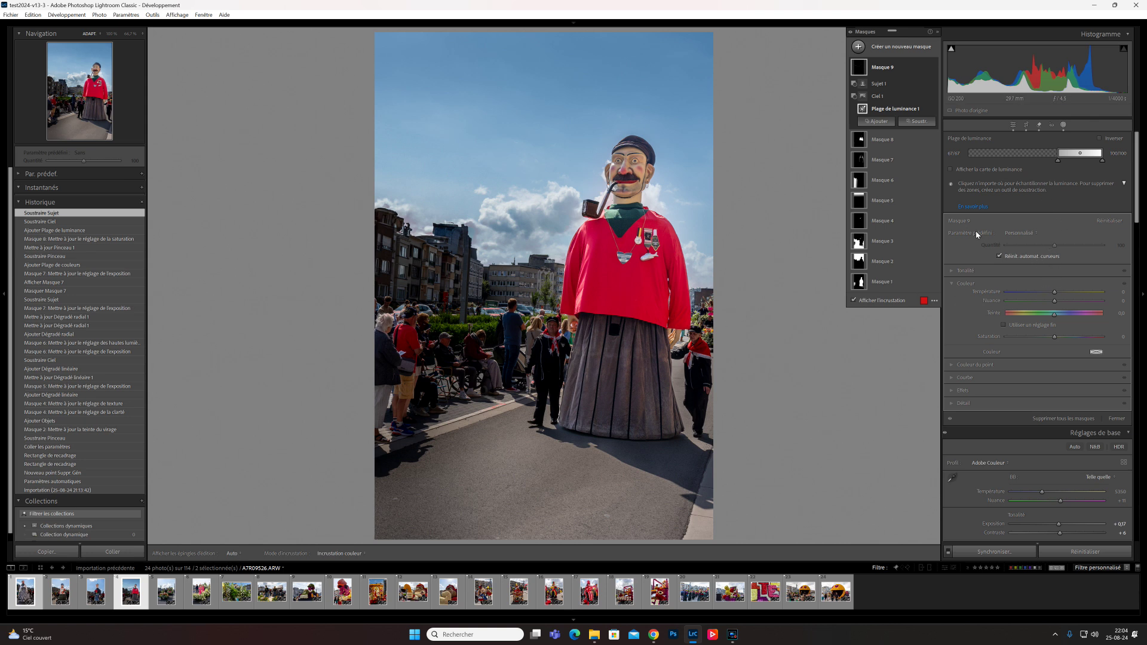
Set Masque 9's Hautes lumières to −100, then move on to the inflatable clown photo.
{"action": "left_click", "coordinate": [953, 270]}
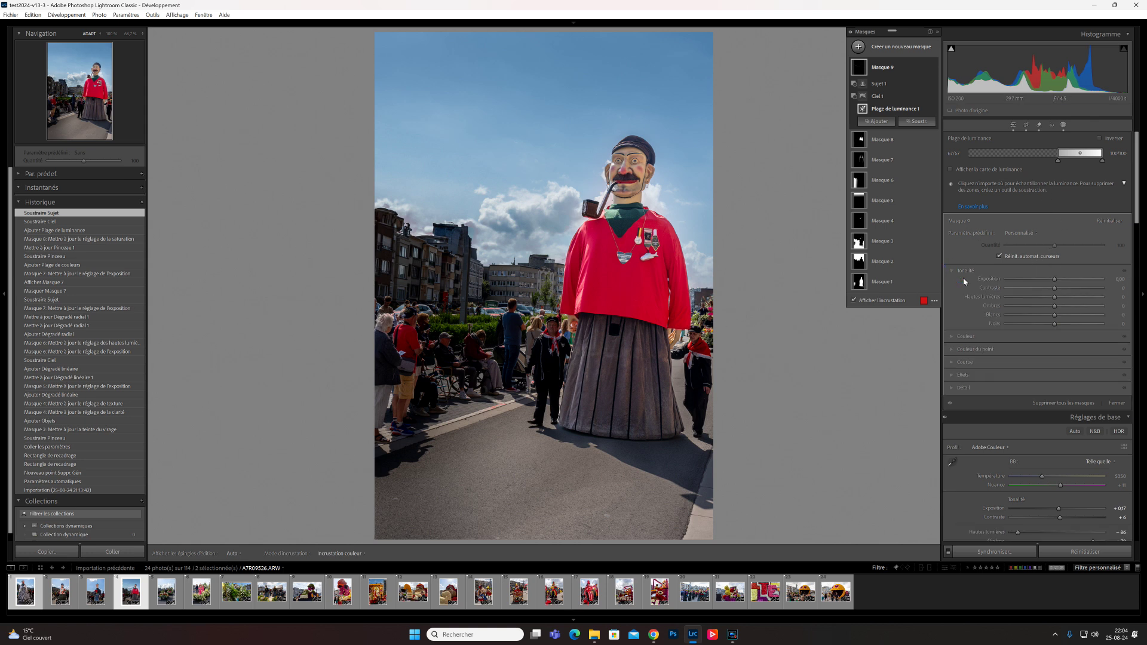
{"action": "left_click", "coordinate": [1054, 297]}
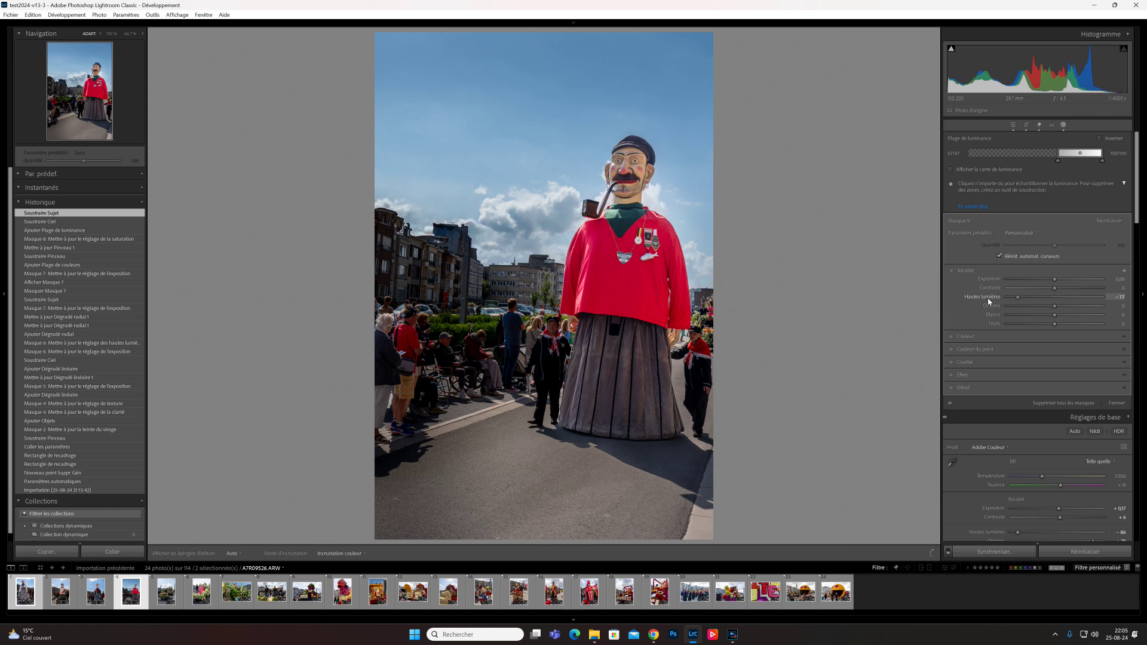
{"action": "left_click_drag", "start_coordinate": [1015, 297], "coordinate": [998, 300]}
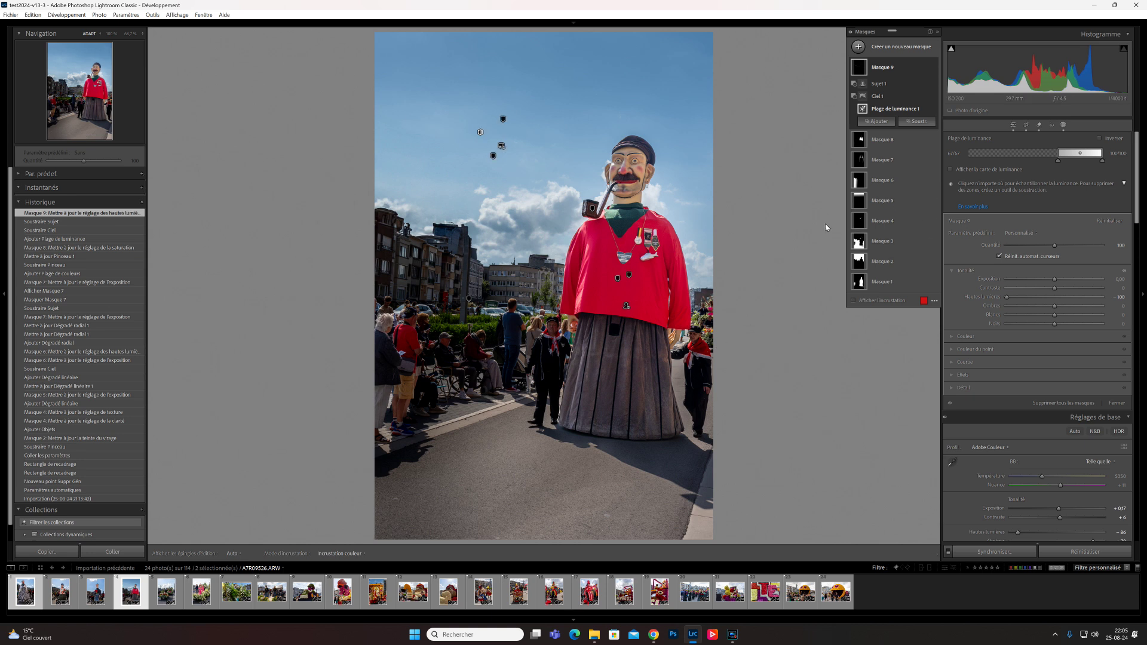
{"action": "left_click", "coordinate": [894, 49]}
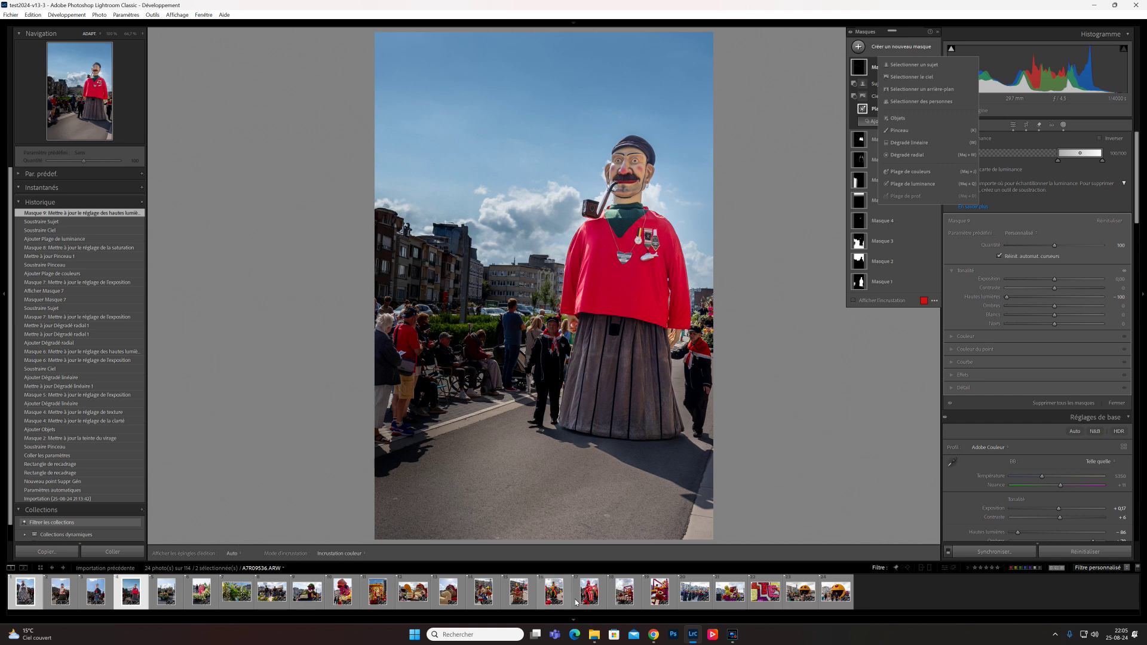
{"action": "left_click", "coordinate": [555, 595]}
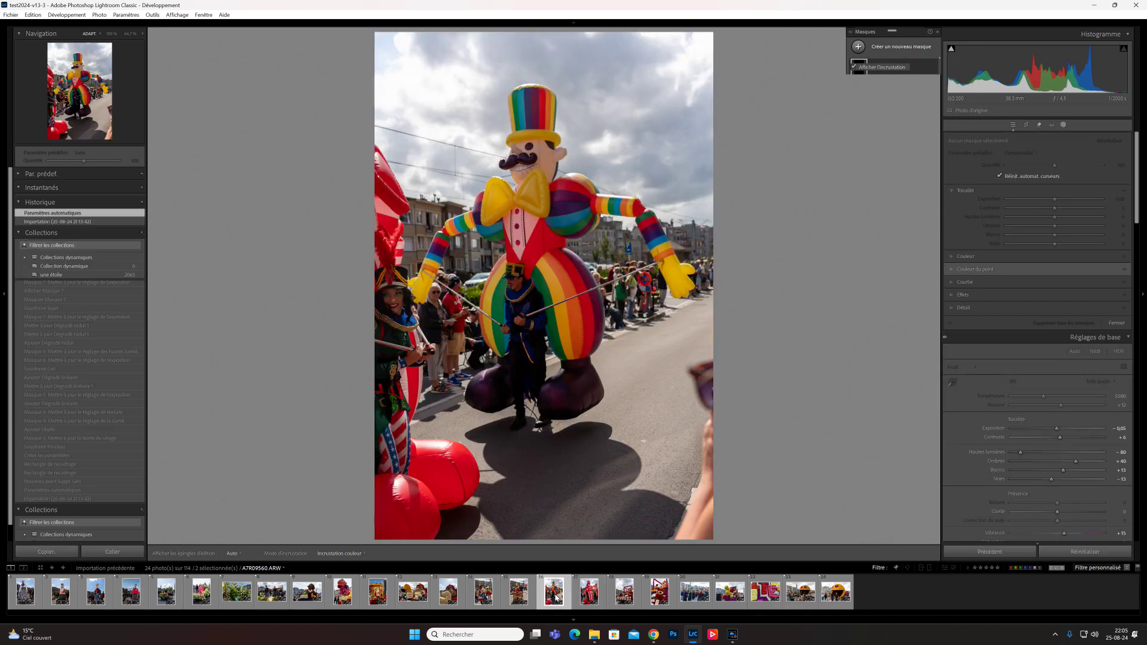
Go through the filmstrip to the carousel-costume photo and add a Sujet mask.
{"action": "left_click", "coordinate": [483, 599]}
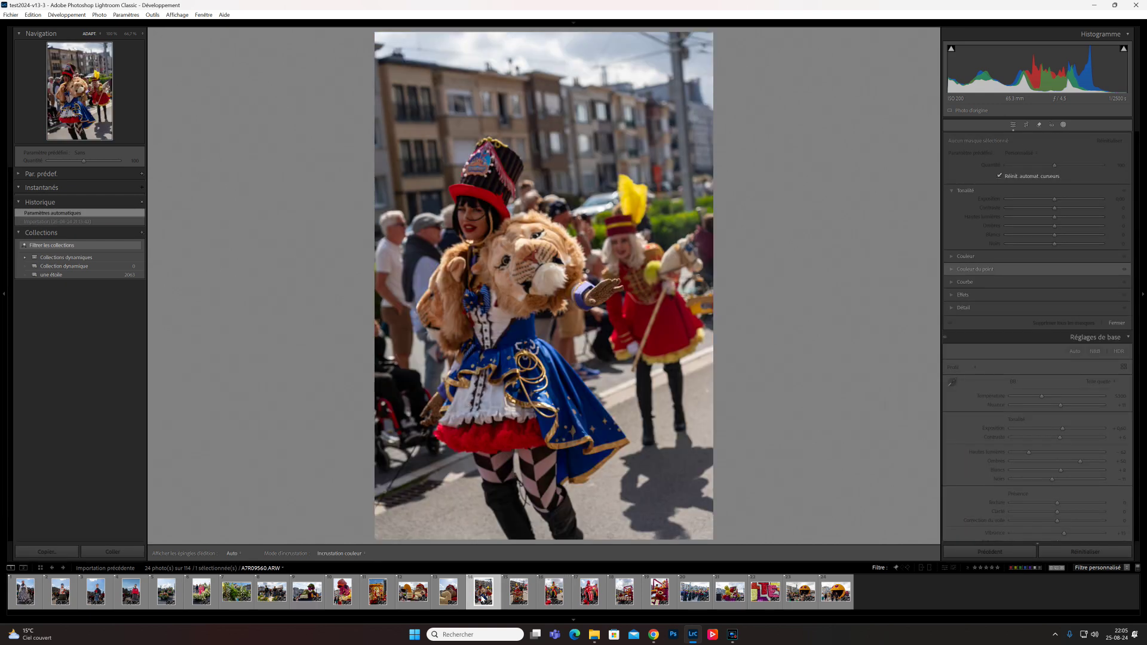
{"action": "left_click", "coordinate": [517, 597]}
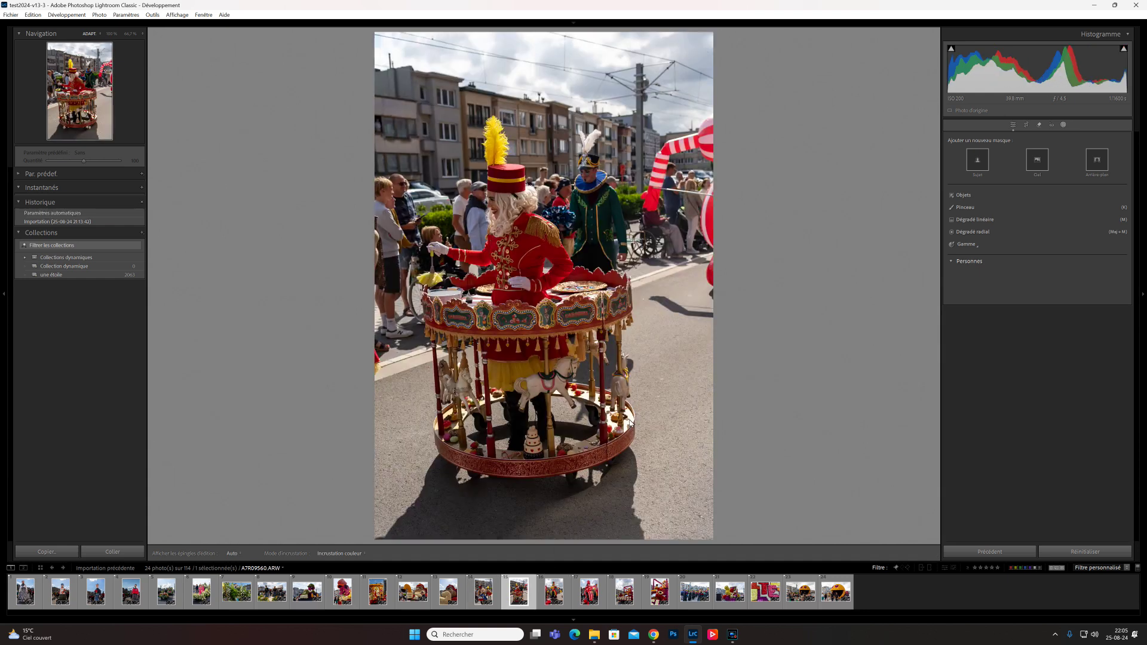
{"action": "left_click", "coordinate": [977, 161]}
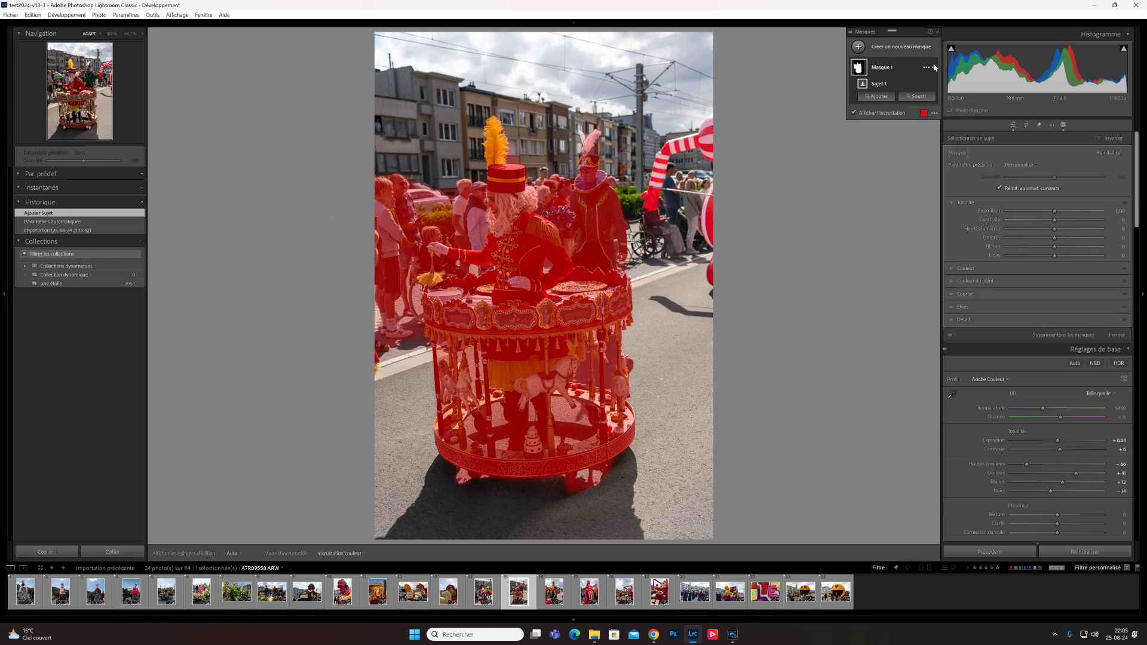
{"action": "left_click", "coordinate": [926, 69]}
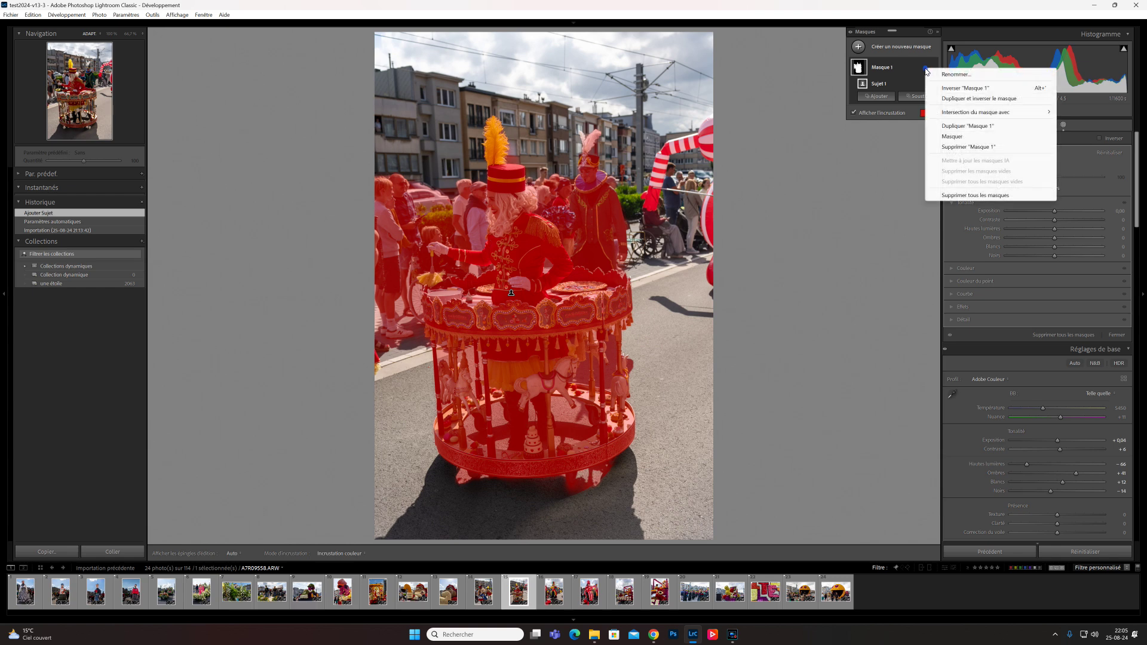
Delete Masque 1 from the carousel photo and start a Personne 6 person mask.
{"action": "left_click", "coordinate": [948, 148]}
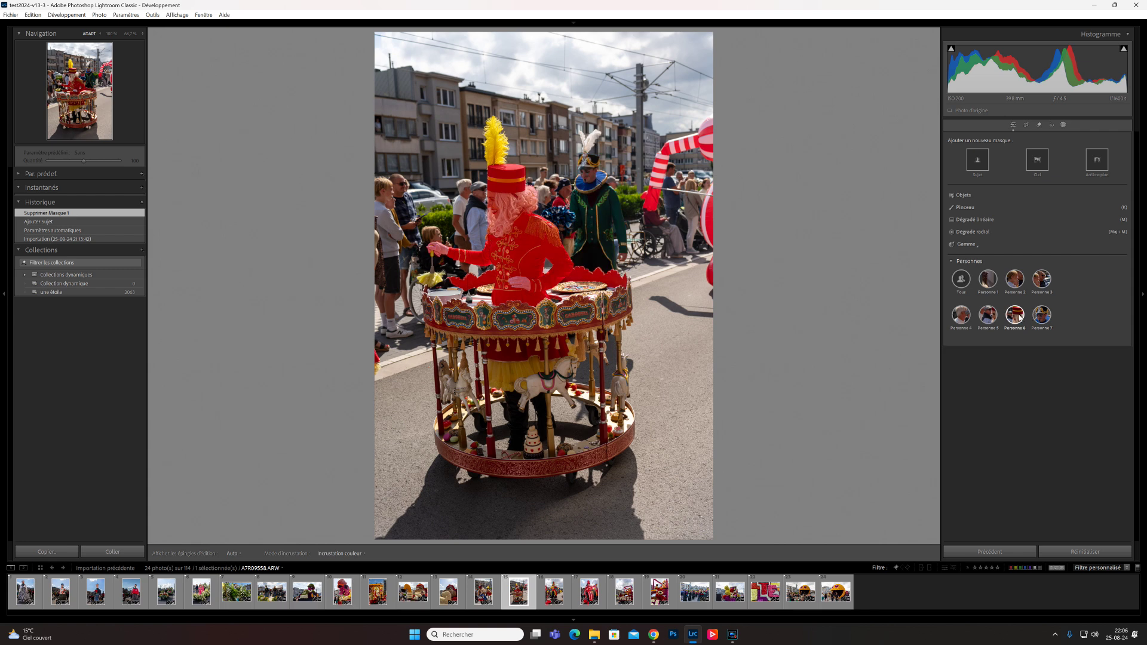
{"action": "left_click", "coordinate": [1015, 315]}
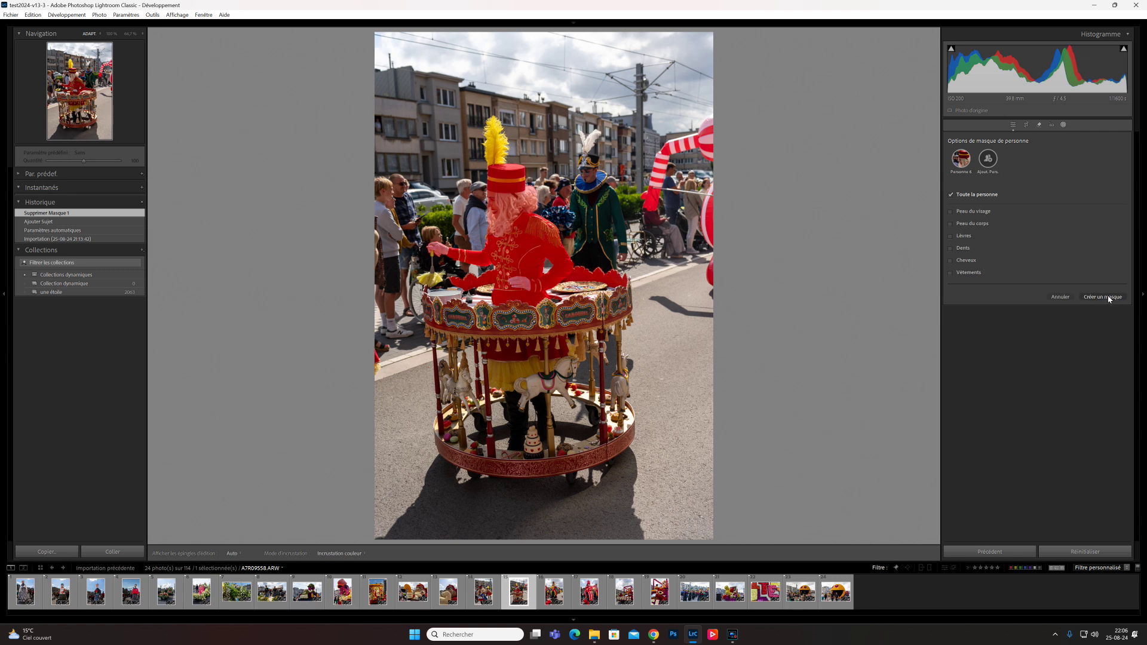
Mask Personne 6 using Toute la personne instead of the skin-only options.
{"action": "left_click", "coordinate": [950, 223]}
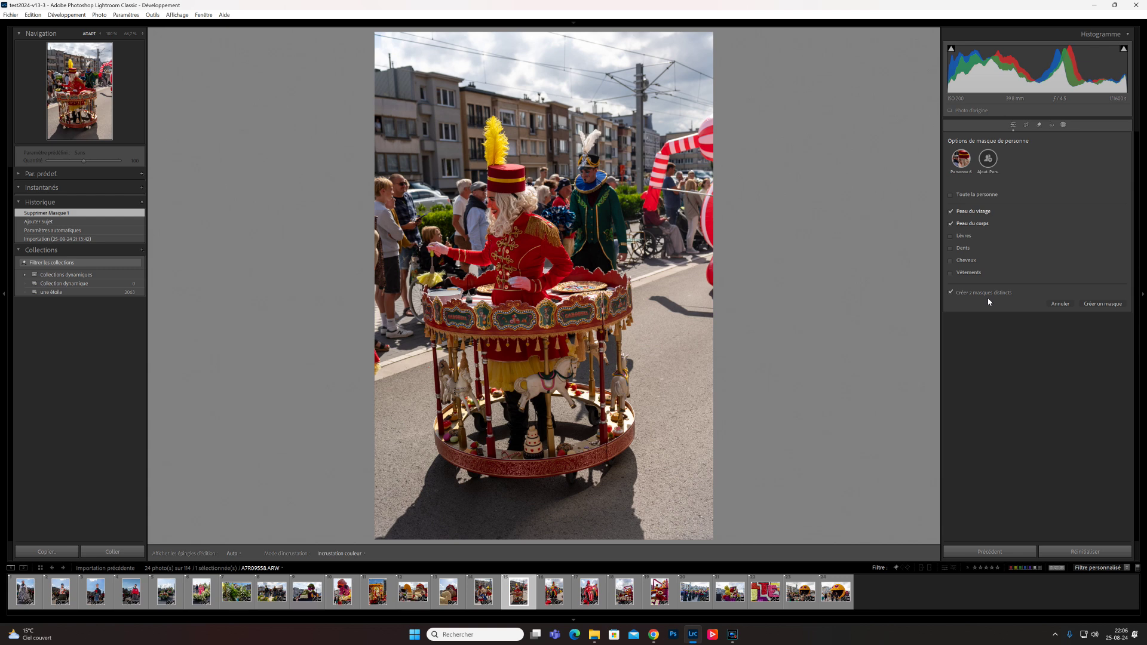
{"action": "left_click", "coordinate": [951, 293]}
{"action": "left_click", "coordinate": [950, 224]}
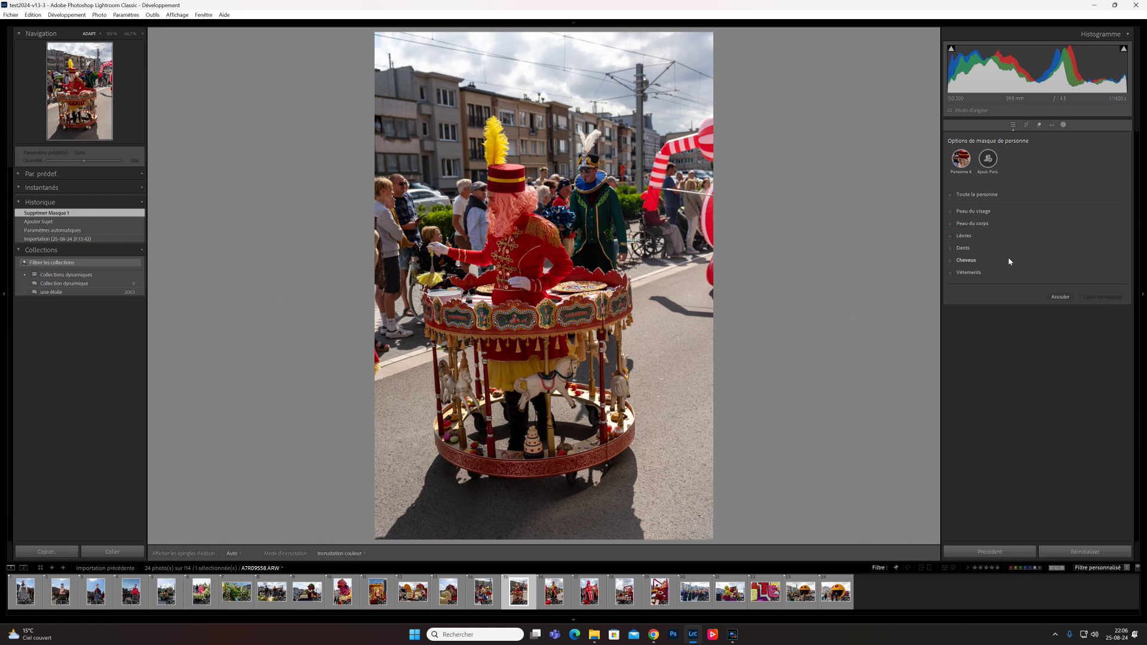
{"action": "left_click", "coordinate": [974, 194]}
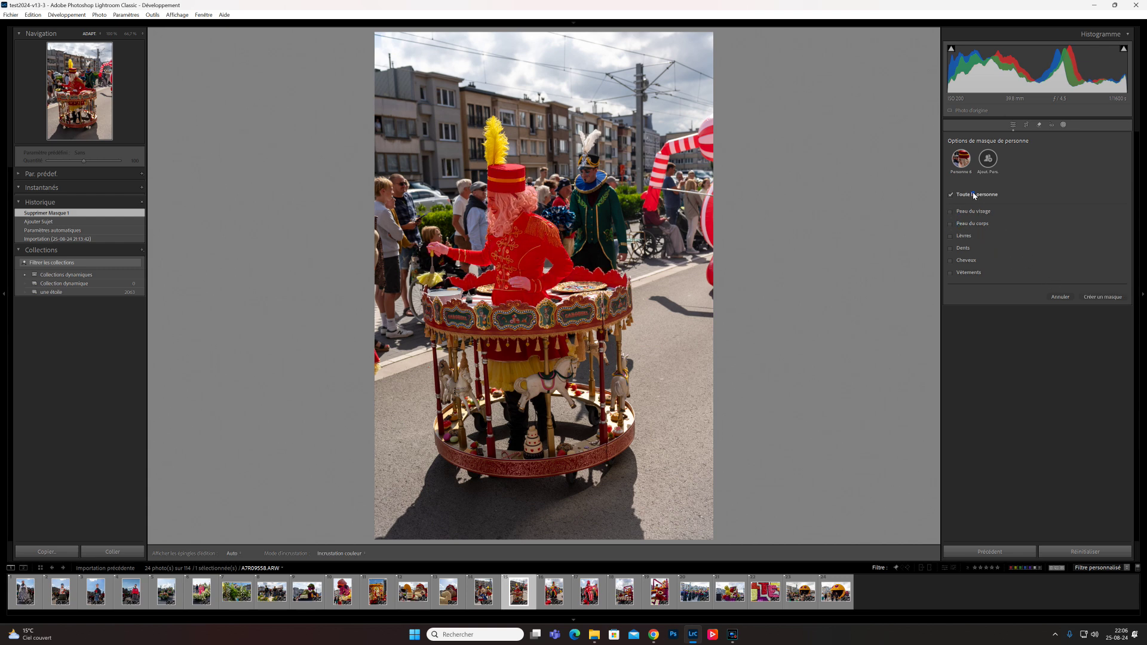
{"action": "left_click", "coordinate": [1099, 299]}
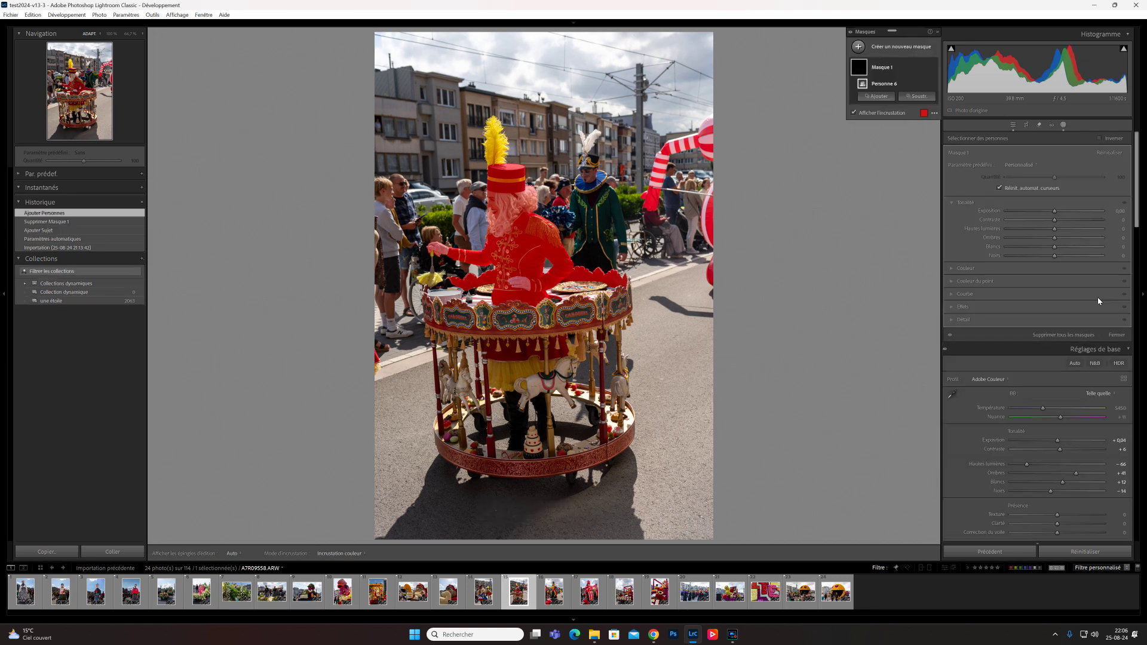
Raise the performer mask's exposure to about 0,51 and begin a background mask.
{"action": "left_click_drag", "start_coordinate": [1056, 212], "coordinate": [1066, 216]}
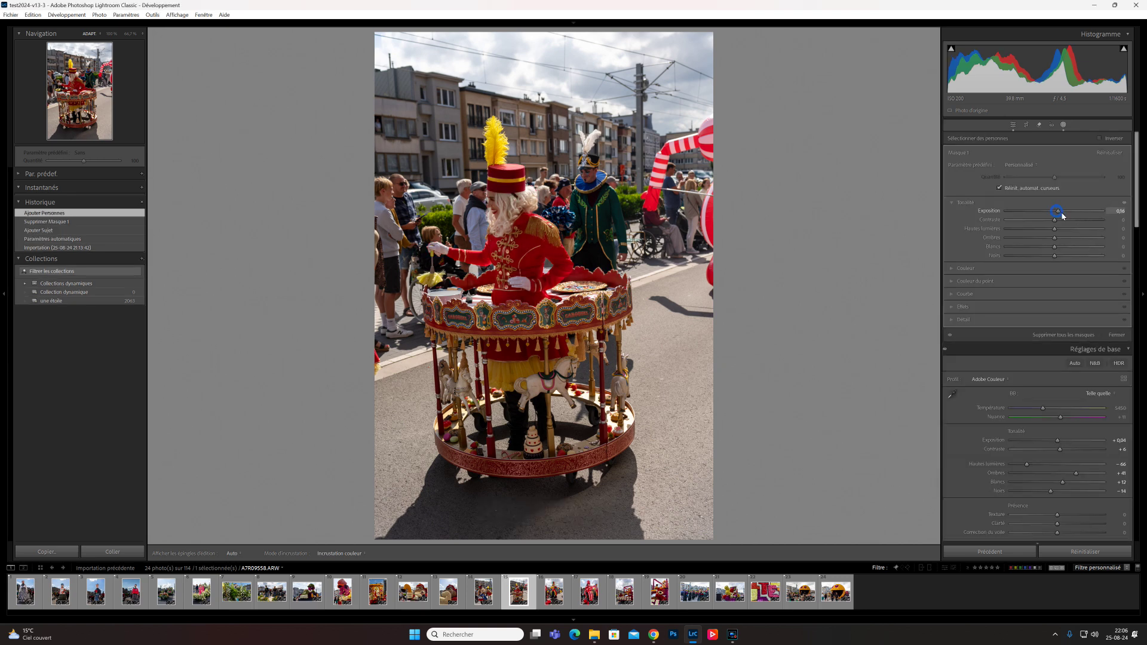
{"action": "left_click_drag", "start_coordinate": [1066, 216], "coordinate": [1063, 217]}
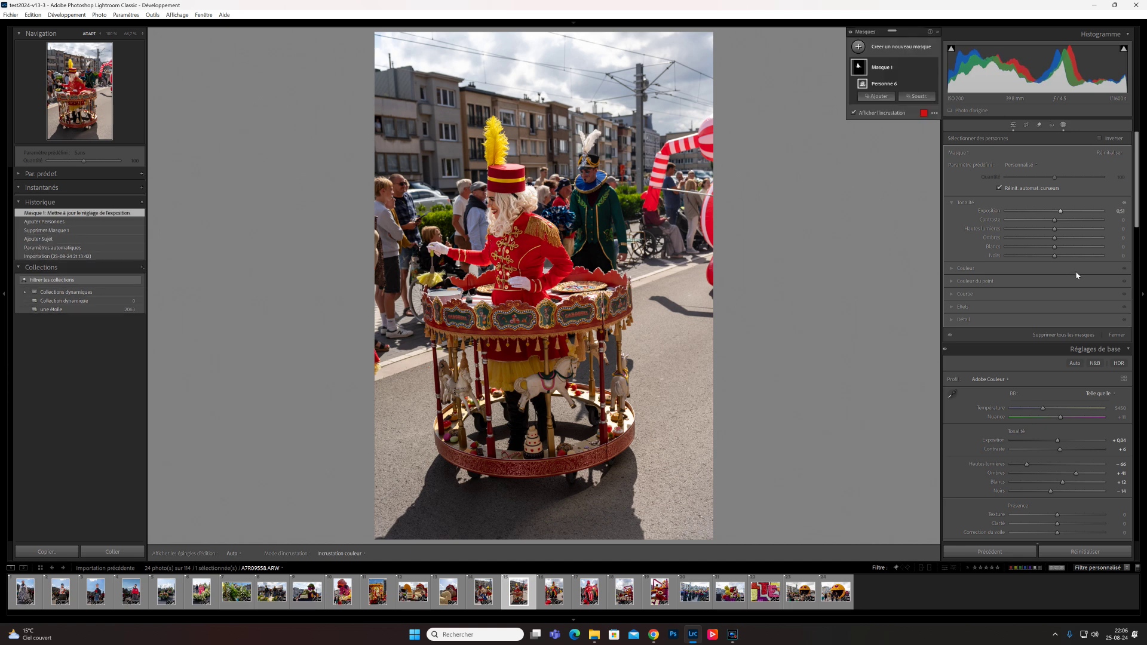
{"action": "left_click", "coordinate": [903, 48]}
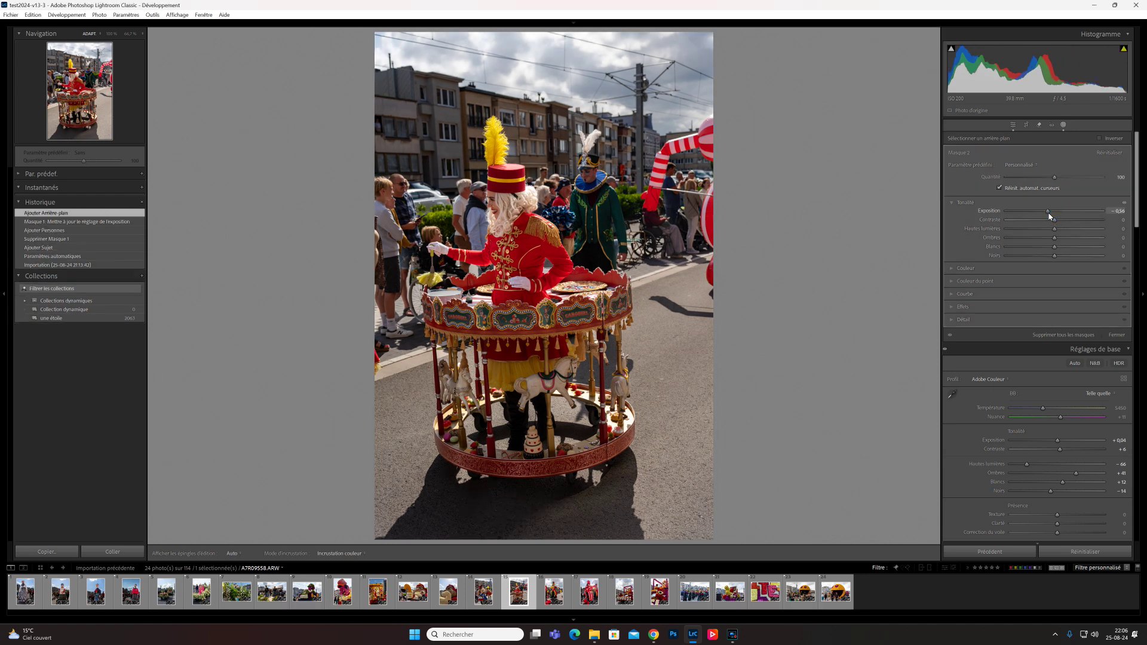
Lower Masque 2's exposure to darken the street behind the performer.
{"action": "left_click_drag", "start_coordinate": [1050, 216], "coordinate": [1047, 217]}
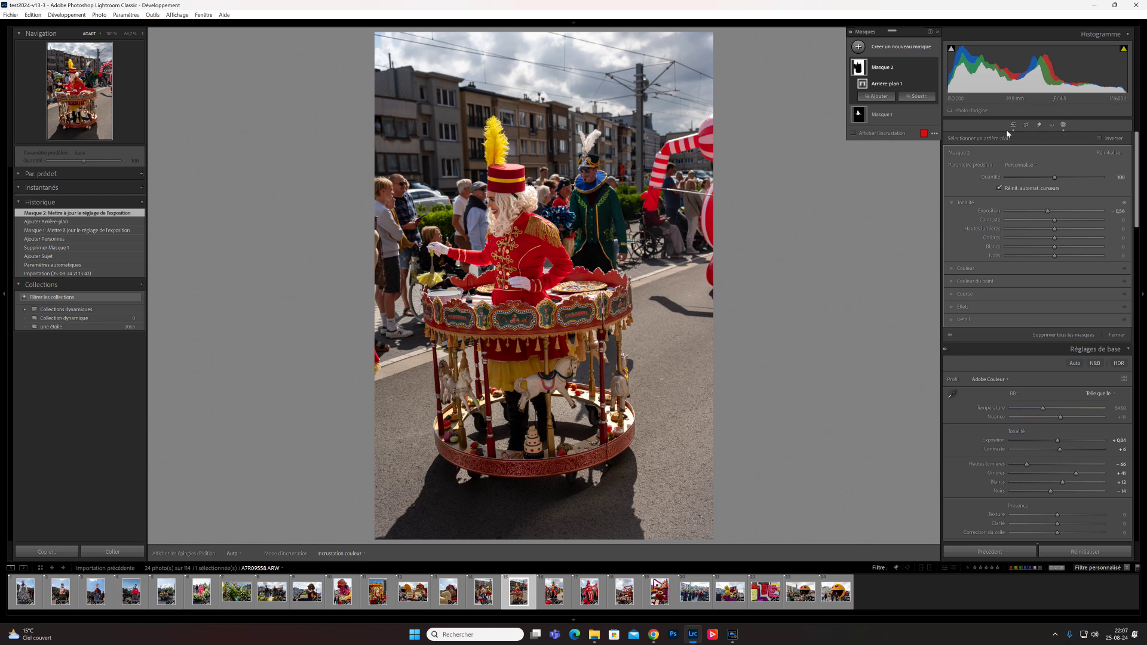
{"action": "left_click", "coordinate": [902, 47]}
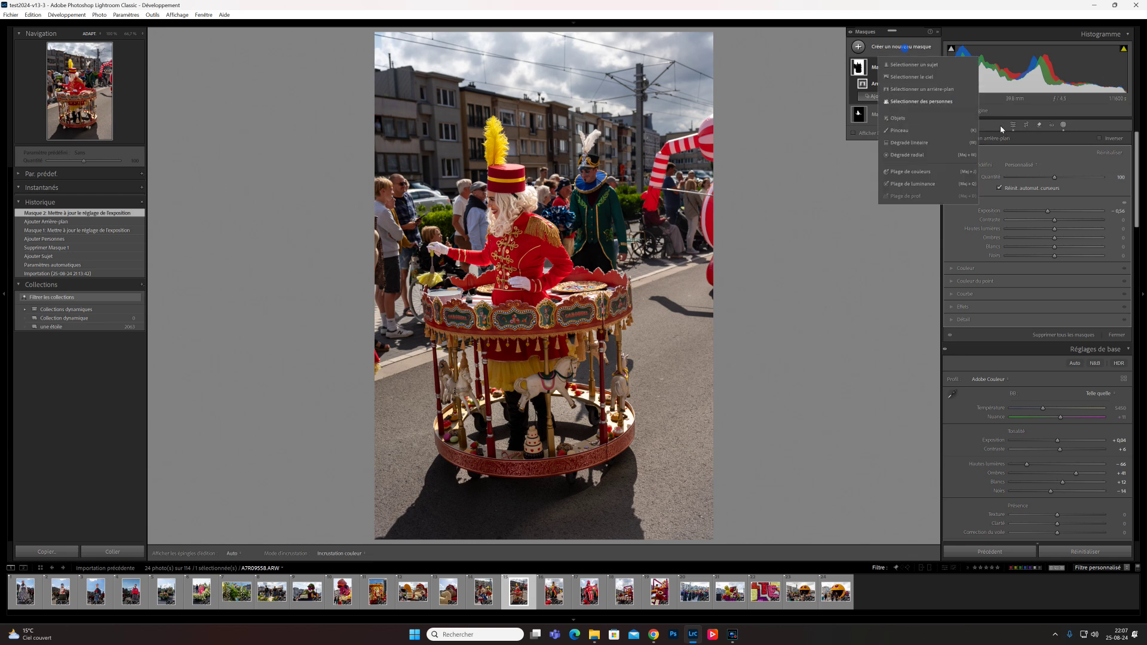
Darken the carousel photo's sky with a linear gradient mask, then open the dancers photo A7R09567.ARW.
{"action": "left_click", "coordinate": [908, 144]}
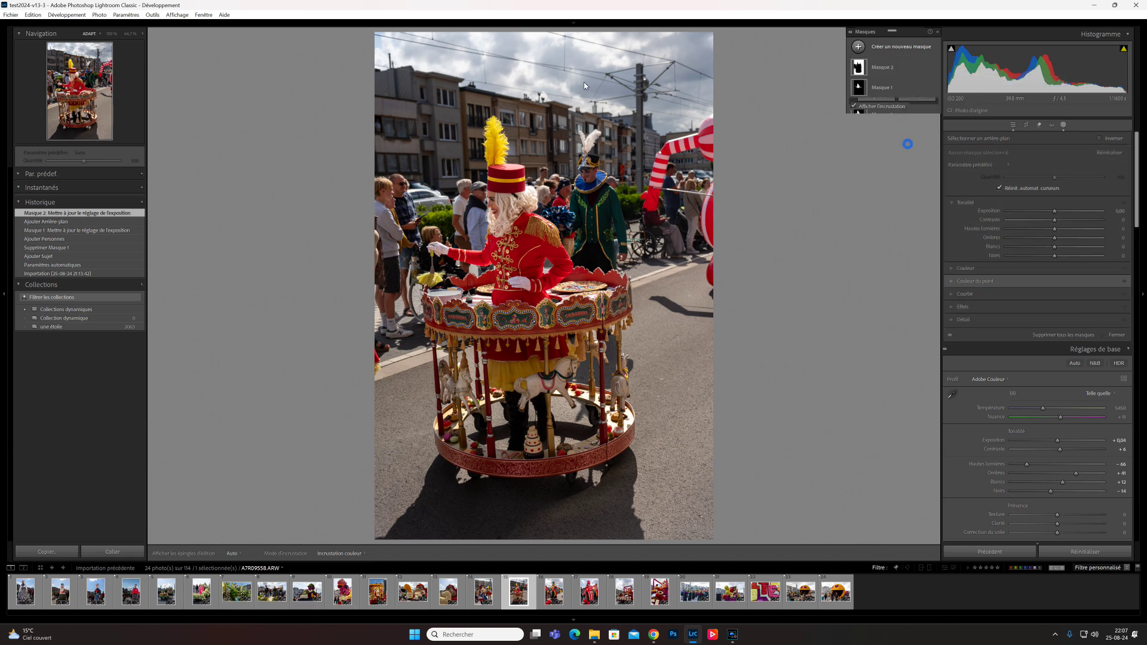
{"action": "left_click_drag", "start_coordinate": [569, 76], "coordinate": [561, 135]}
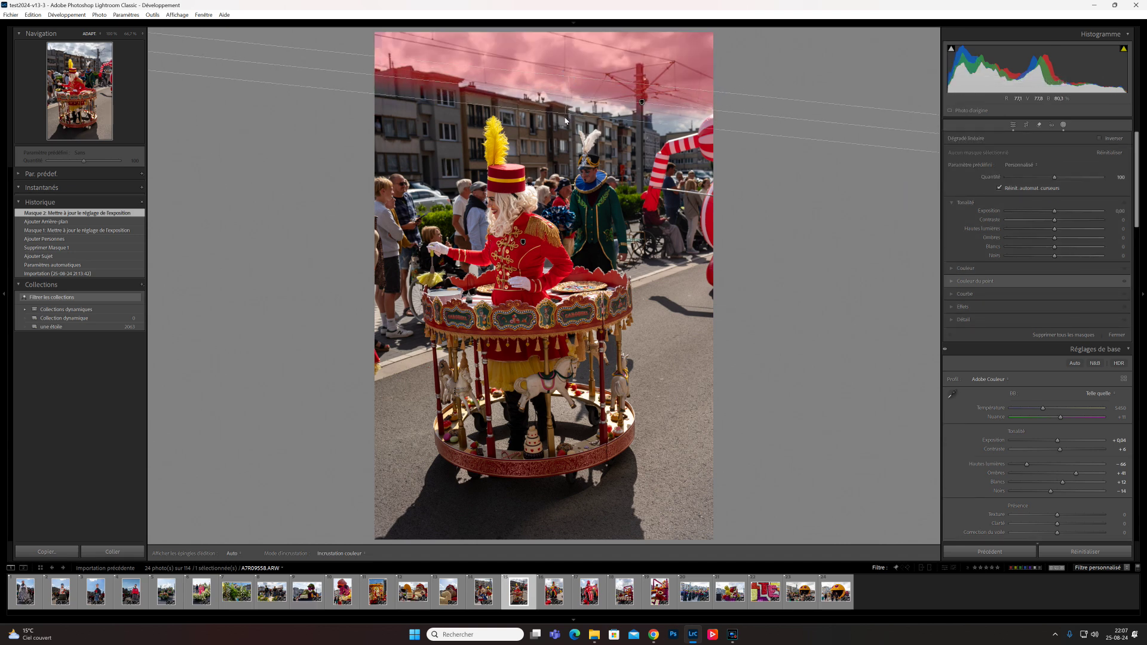
{"action": "left_click", "coordinate": [1055, 212]}
{"action": "left_click_drag", "start_coordinate": [1055, 213], "coordinate": [1043, 213]}
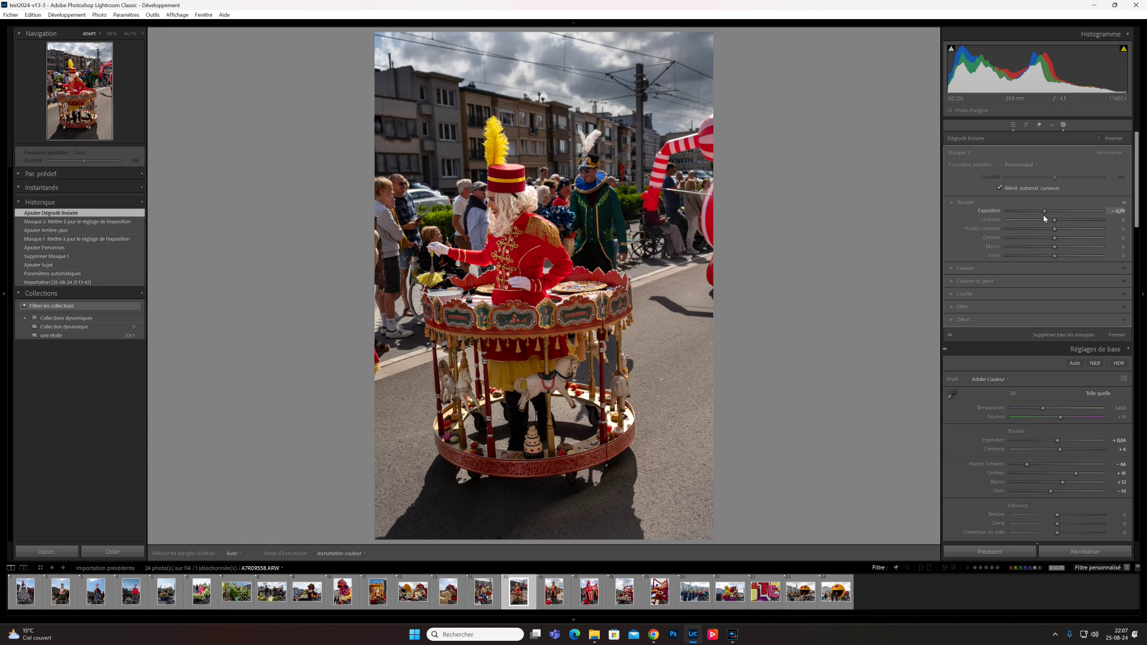
{"action": "left_click_drag", "start_coordinate": [1044, 216], "coordinate": [1044, 217]}
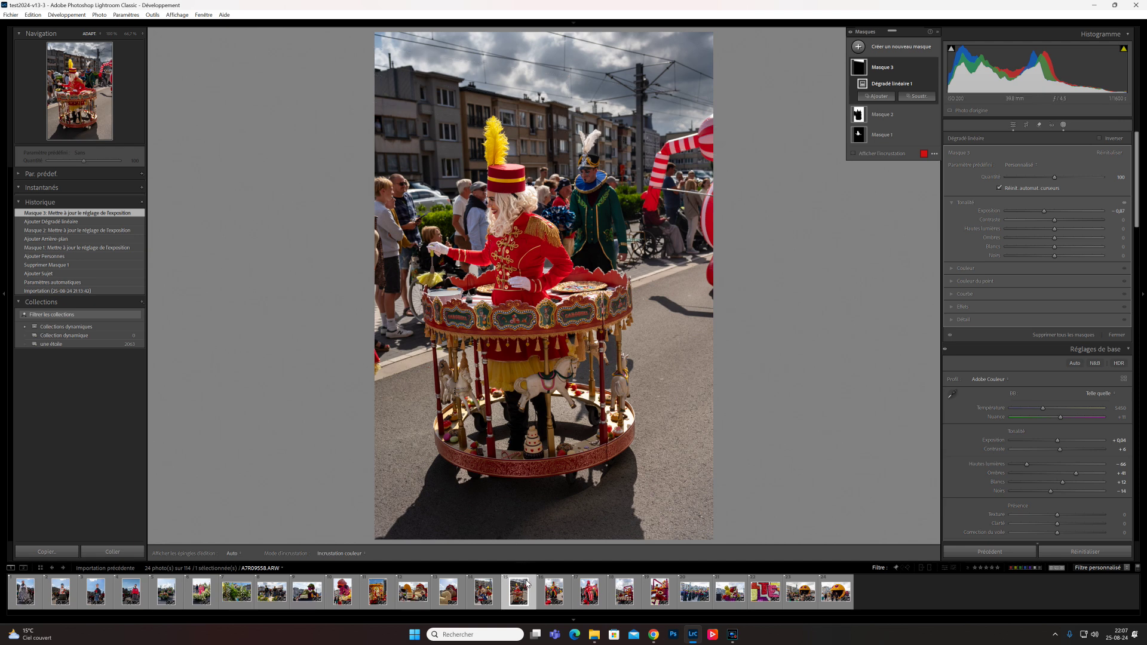
{"action": "left_click", "coordinate": [694, 591]}
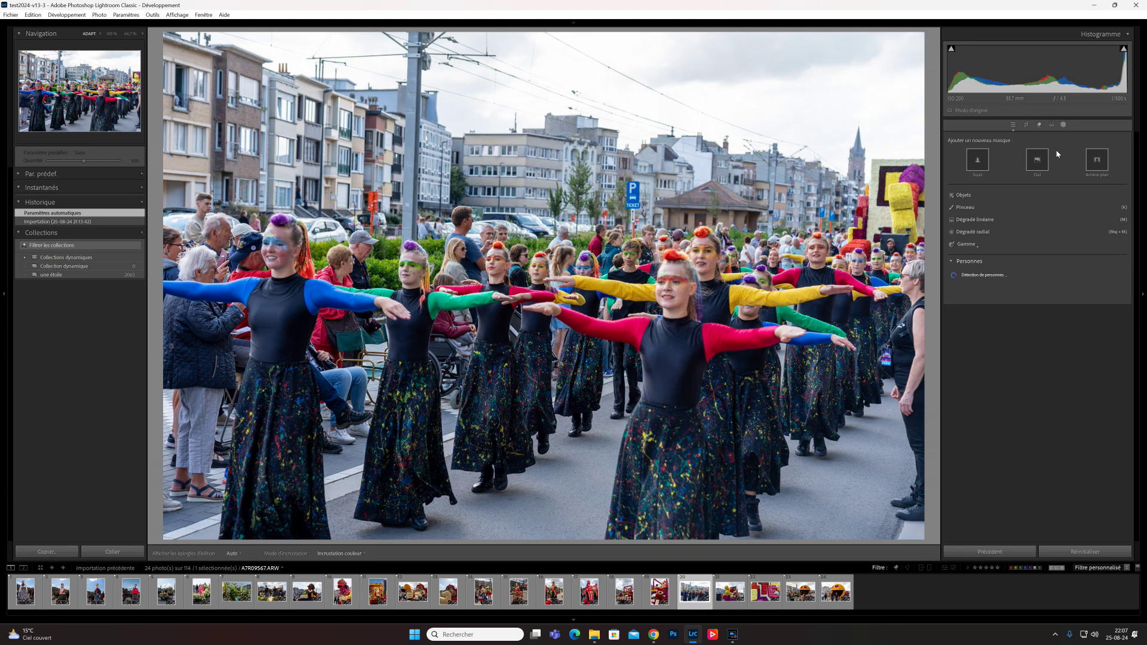
Auto-select the sky above the dancers as a new Sky mask.
{"action": "left_click", "coordinate": [1065, 128]}
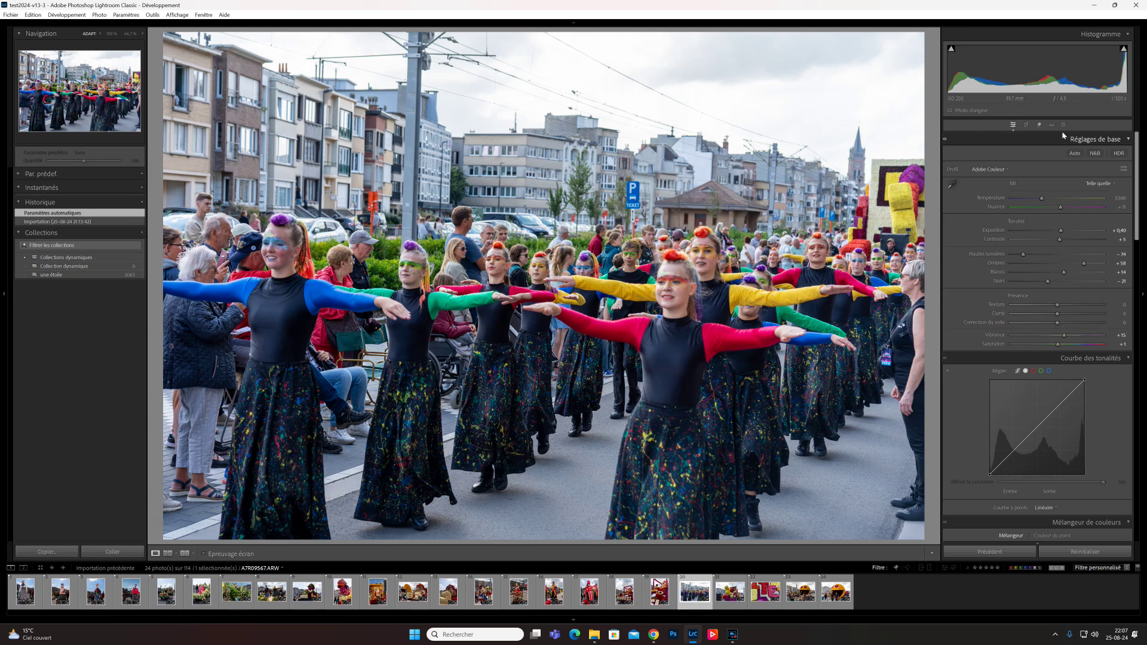
{"action": "left_click", "coordinate": [1064, 127]}
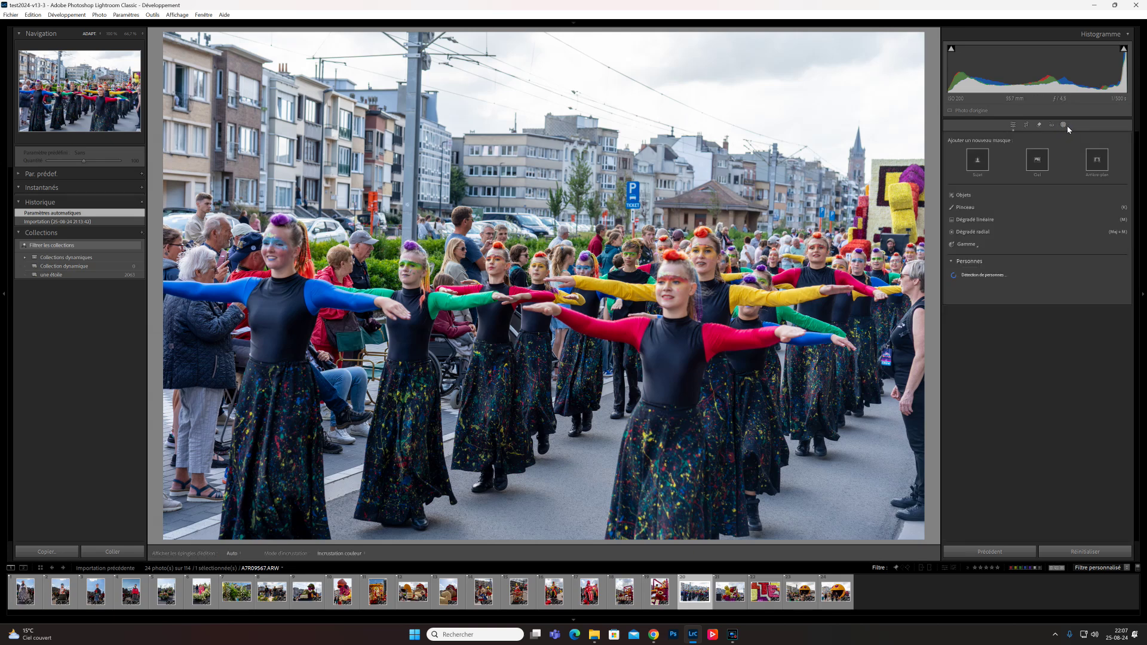
{"action": "left_click", "coordinate": [1038, 167]}
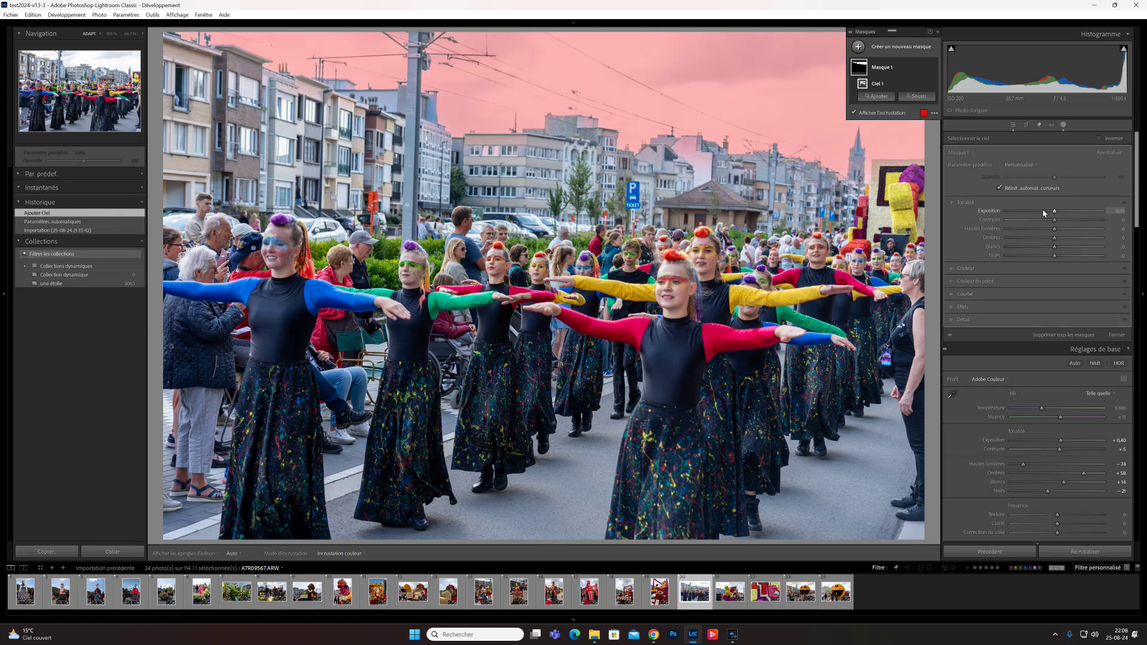
Give the sky mask lower exposure, raised highlights and blacks at −75, then exit masking.
{"action": "mouse_move", "coordinate": [1058, 211]}
{"action": "left_mouse_down"}
{"action": "mouse_move", "coordinate": [1031, 208]}
{"action": "mouse_move", "coordinate": [1052, 229]}
{"action": "left_mouse_up"}
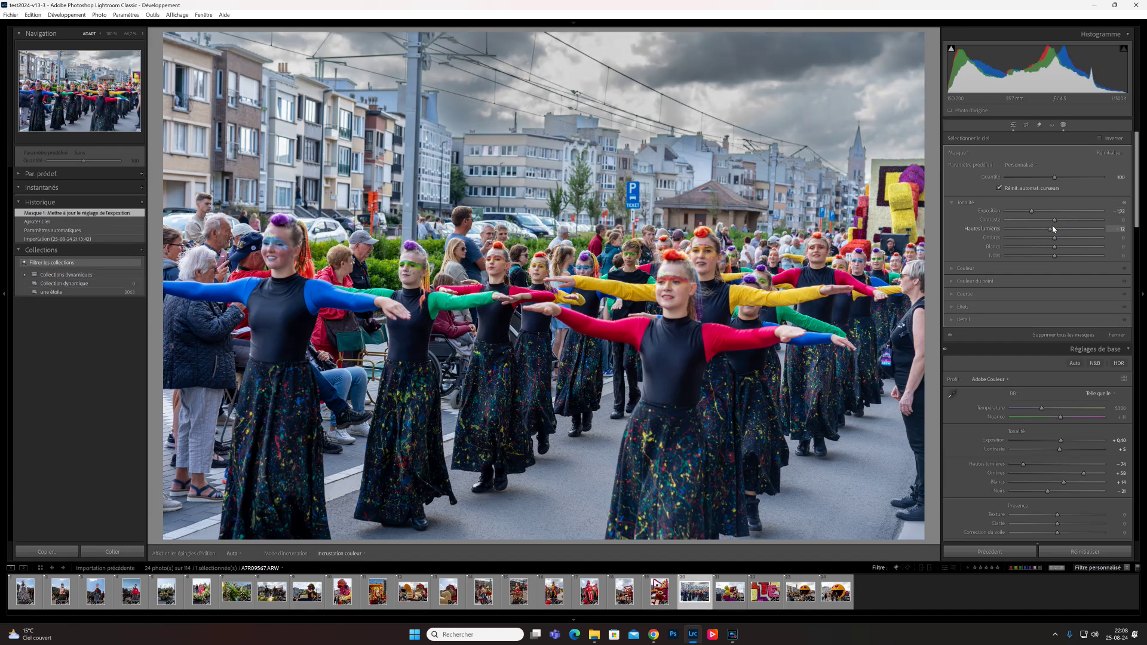
{"action": "left_click_drag", "start_coordinate": [1053, 229], "coordinate": [1037, 213]}
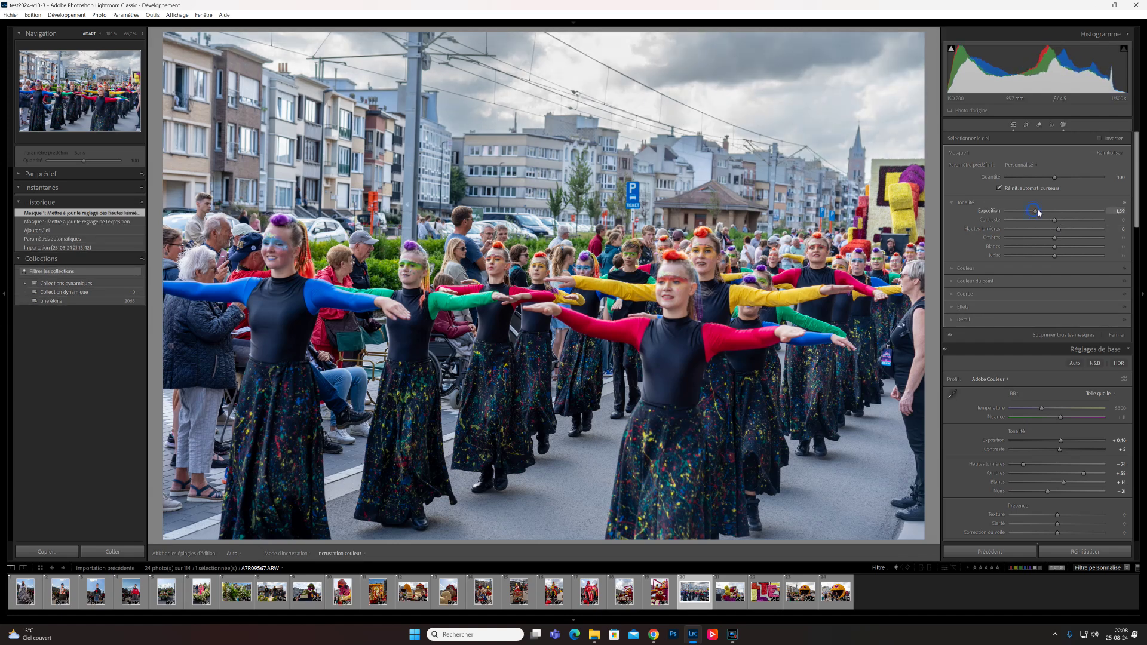
{"action": "left_click_drag", "start_coordinate": [1038, 213], "coordinate": [1040, 211]}
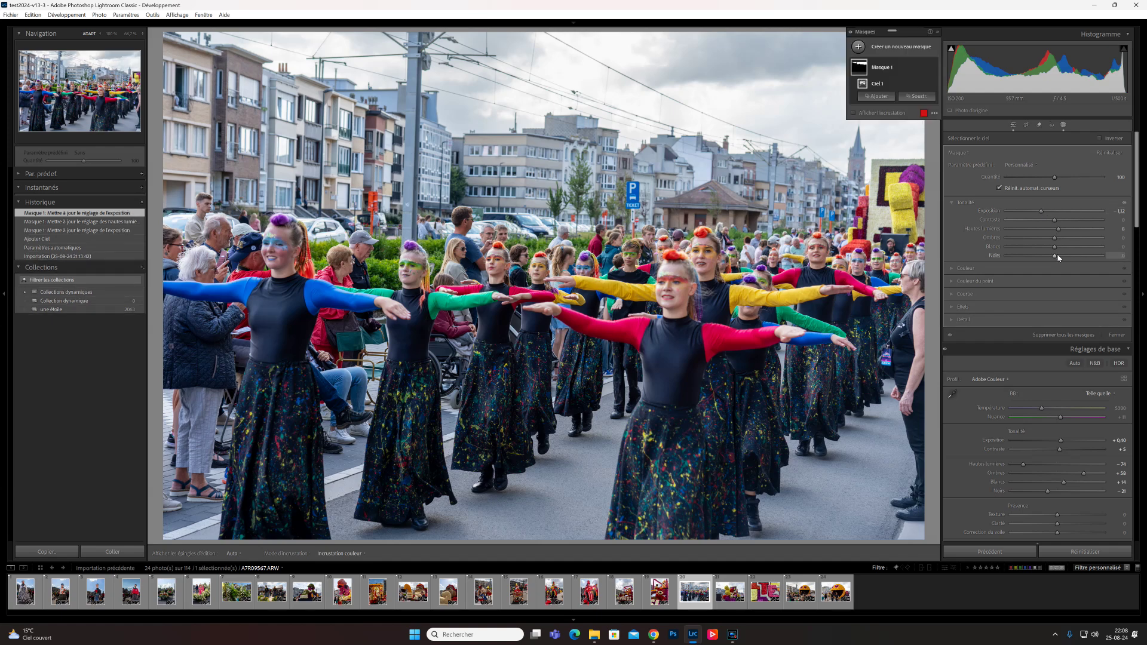
{"action": "left_click_drag", "start_coordinate": [1055, 256], "coordinate": [1020, 253]}
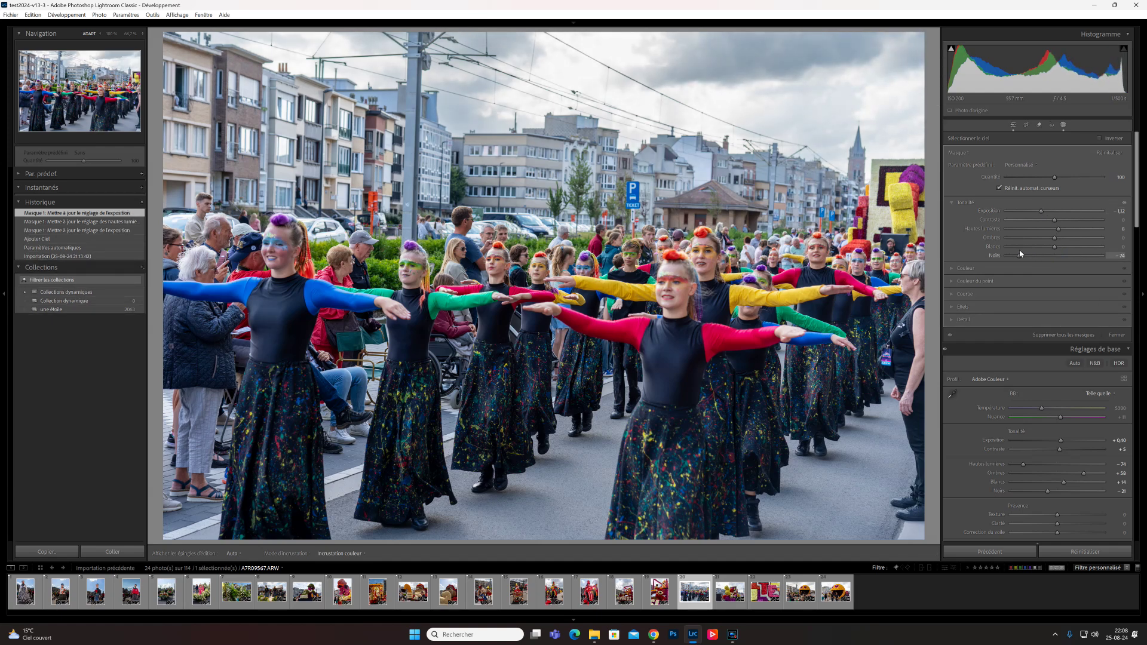
{"action": "left_click_drag", "start_coordinate": [1020, 253], "coordinate": [1018, 255]}
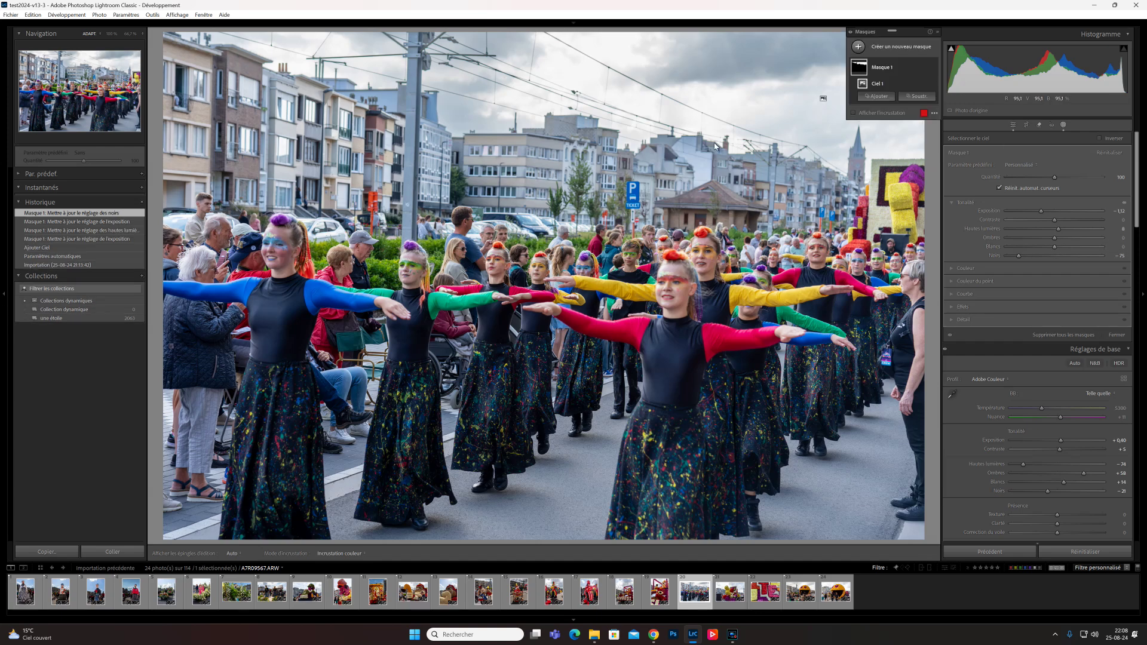
{"action": "key", "text": "F5"}
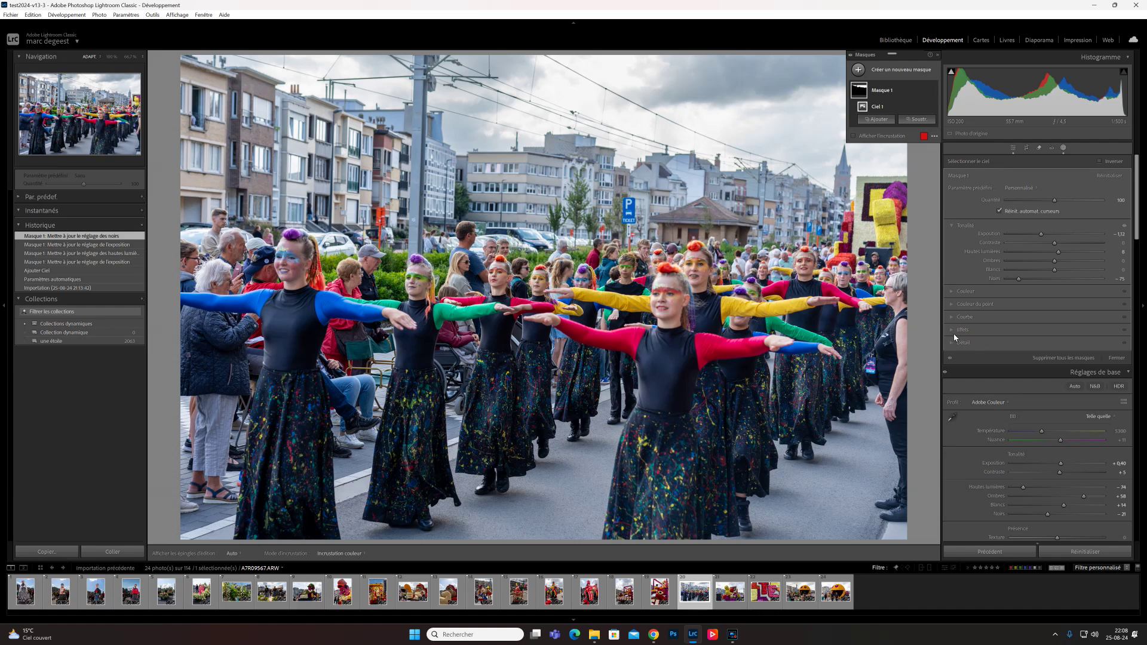
{"action": "left_click", "coordinate": [1011, 148]}
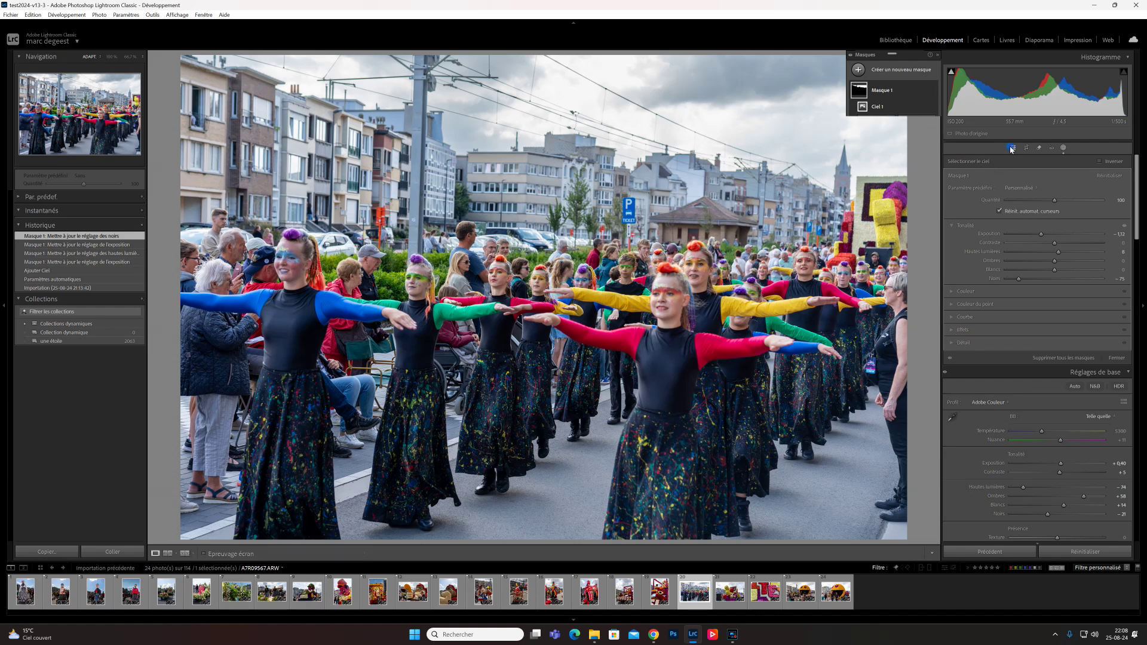
Boost Color Mixer saturation: Red +24, Green +28, Blue +17.
{"action": "scroll", "coordinate": [1001, 299], "scroll_direction": "down", "scroll_amount": 2}
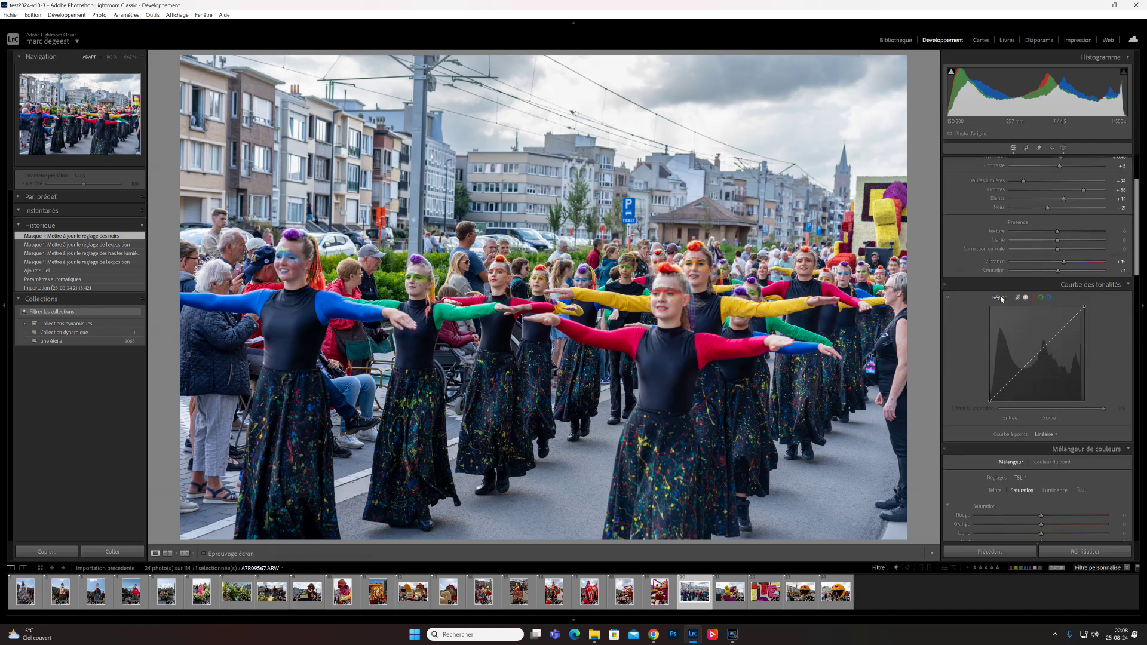
{"action": "scroll", "coordinate": [1001, 299], "scroll_direction": "down", "scroll_amount": 2}
{"action": "scroll", "coordinate": [1001, 299], "scroll_direction": "down", "scroll_amount": 2}
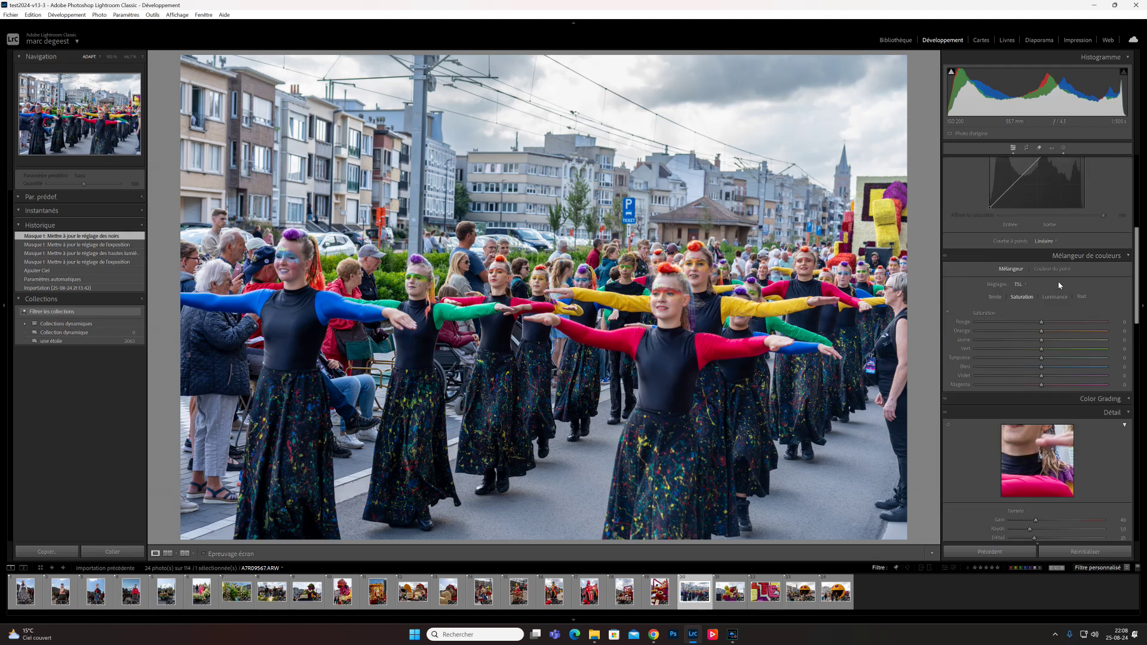
{"action": "left_click_drag", "start_coordinate": [1042, 324], "coordinate": [1059, 325]}
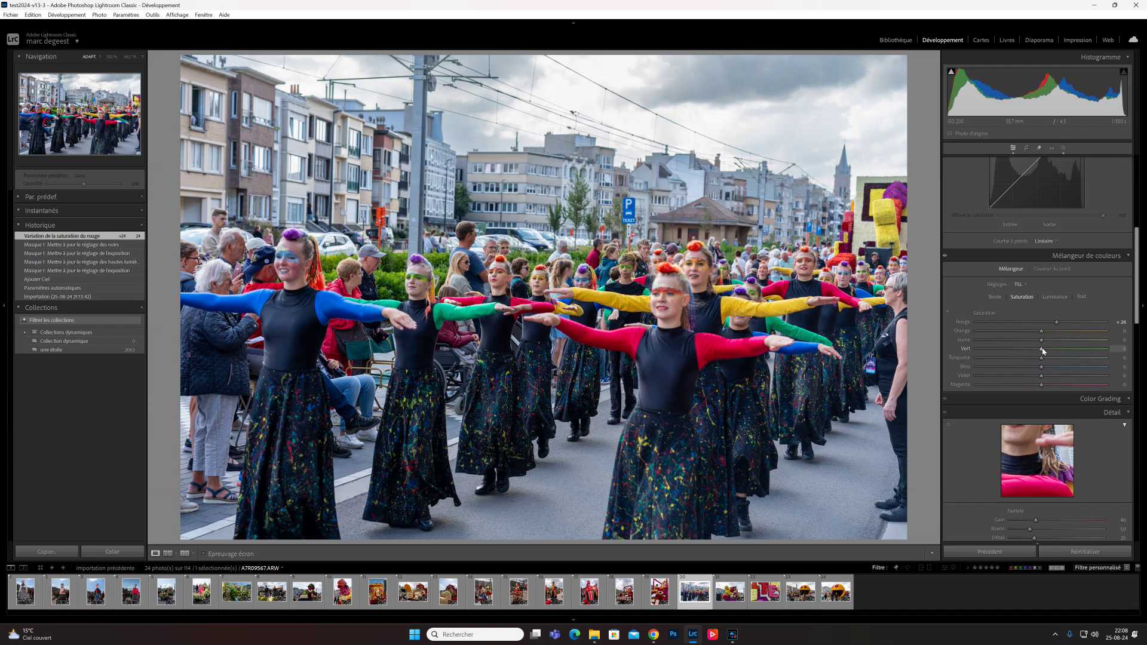
{"action": "left_click_drag", "start_coordinate": [1042, 349], "coordinate": [1059, 349]}
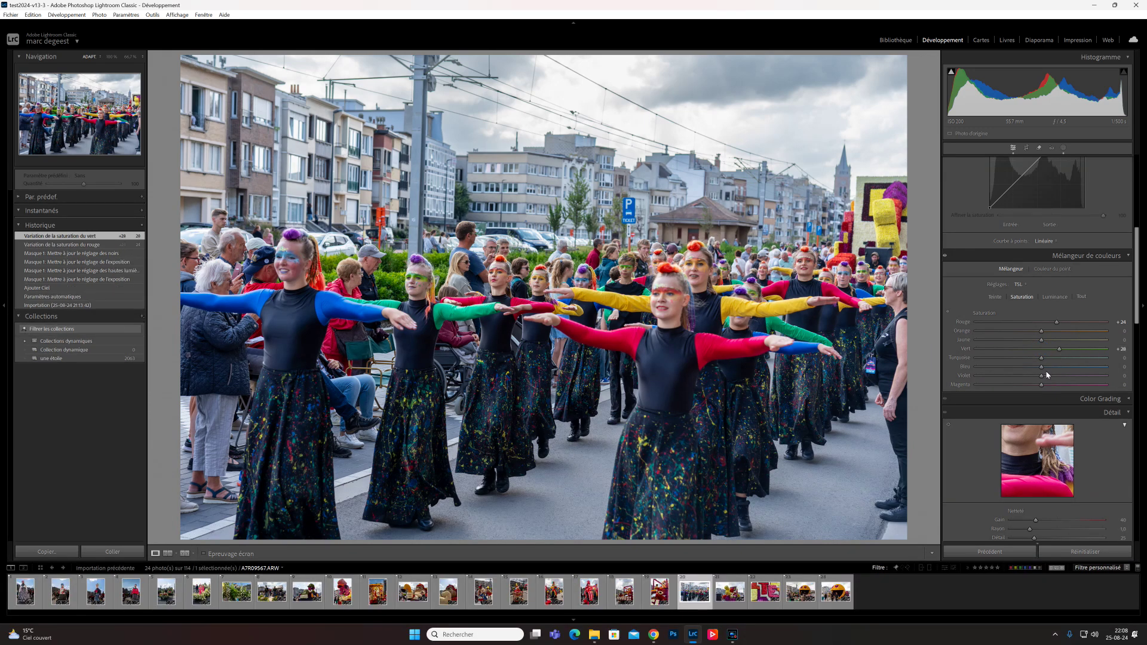
{"action": "left_click_drag", "start_coordinate": [1043, 367], "coordinate": [1054, 365]}
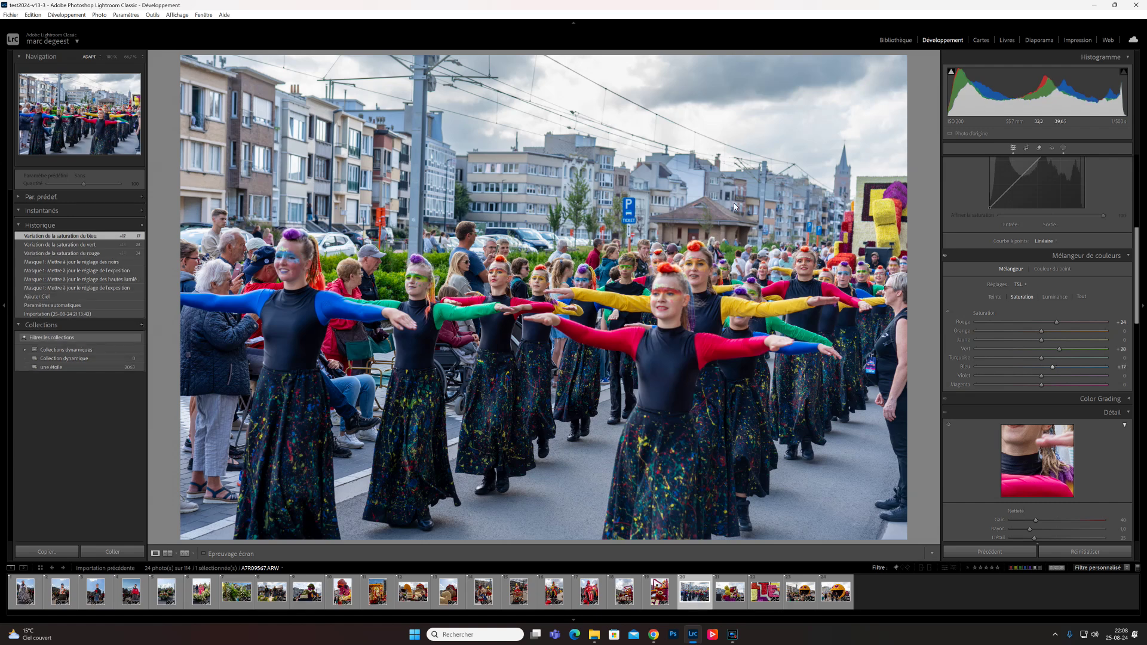
{"action": "left_click", "coordinate": [1126, 398]}
Tint highlights a subtle warm orange and shadows a moderate blue, then compare with grading toggled off.
{"action": "scroll", "coordinate": [1105, 357], "scroll_direction": "down", "scroll_amount": 3}
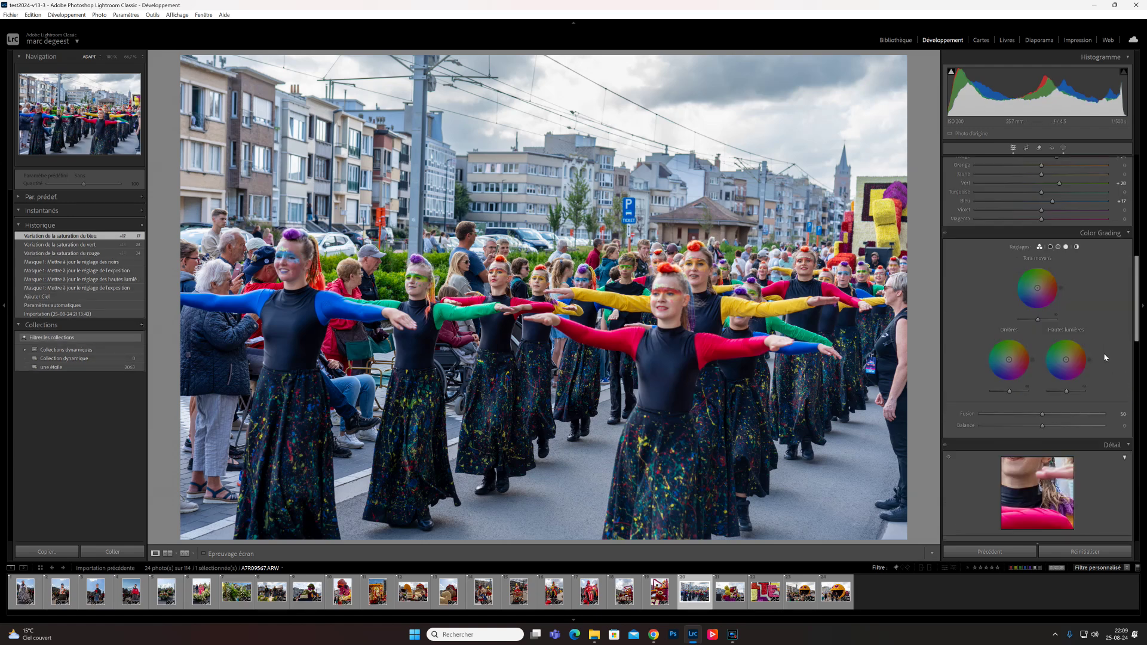
{"action": "mouse_move", "coordinate": [1065, 361]}
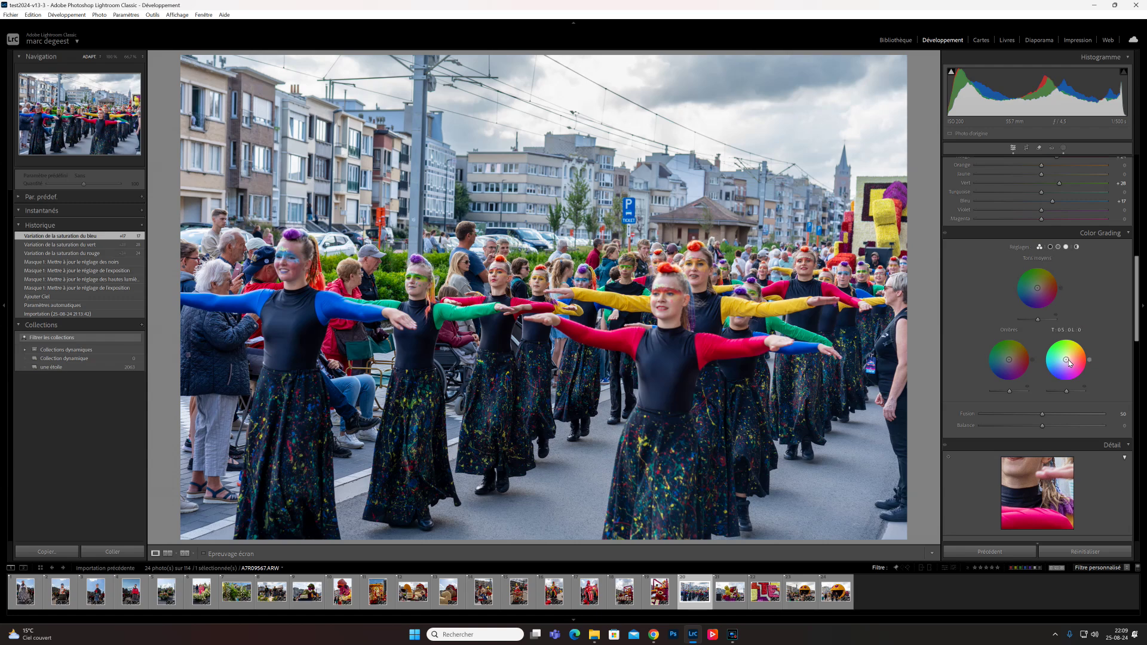
{"action": "left_click_drag", "start_coordinate": [1066, 362], "coordinate": [1073, 358]}
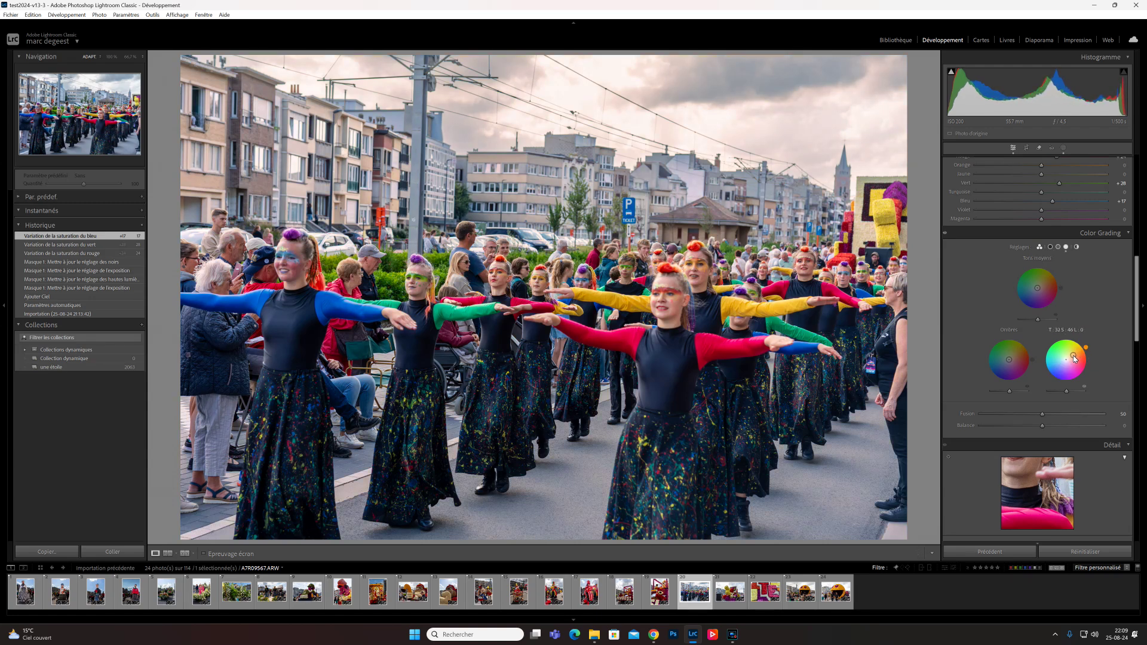
{"action": "left_click_drag", "start_coordinate": [1074, 358], "coordinate": [1077, 355]}
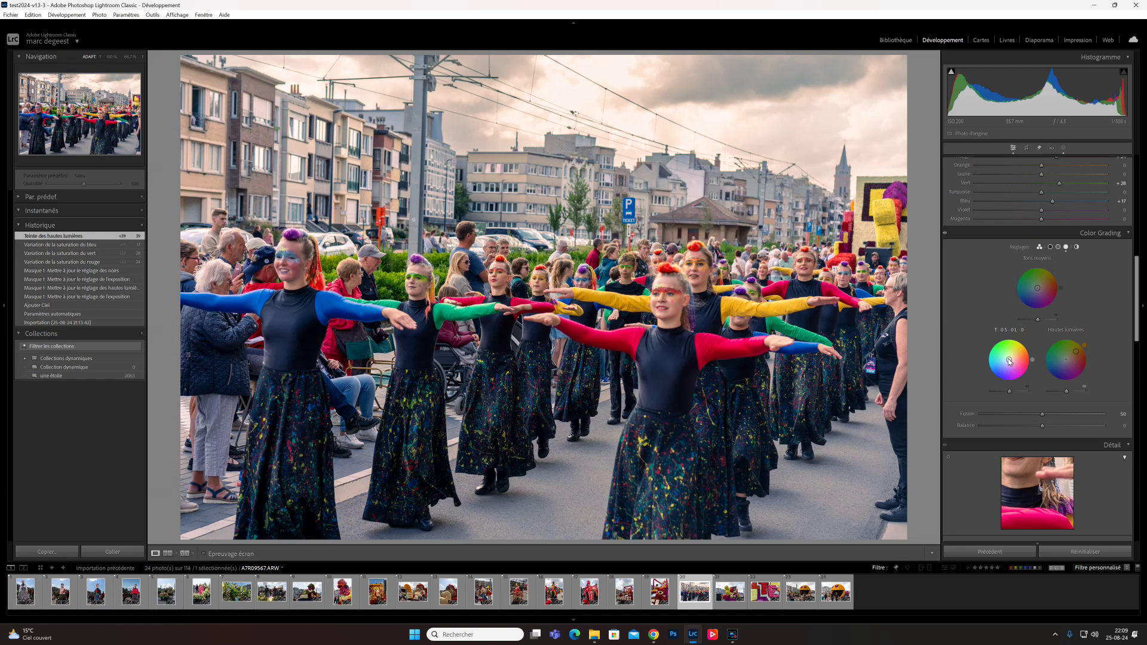
{"action": "left_click_drag", "start_coordinate": [1008, 360], "coordinate": [1004, 373]}
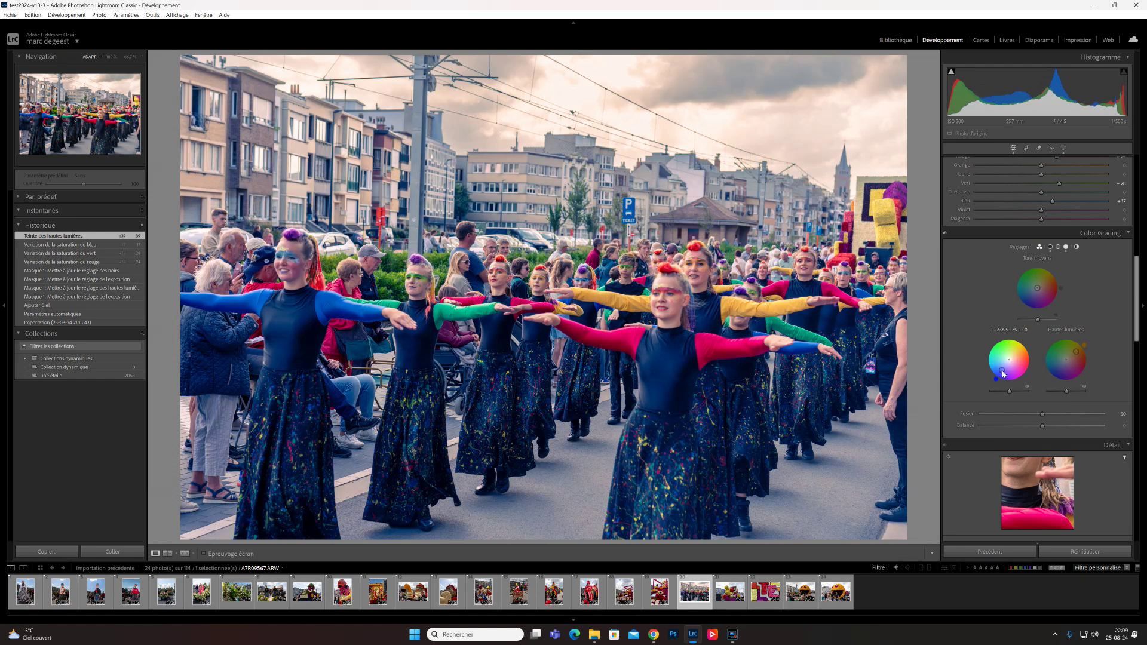
{"action": "left_click_drag", "start_coordinate": [1003, 374], "coordinate": [1004, 366]}
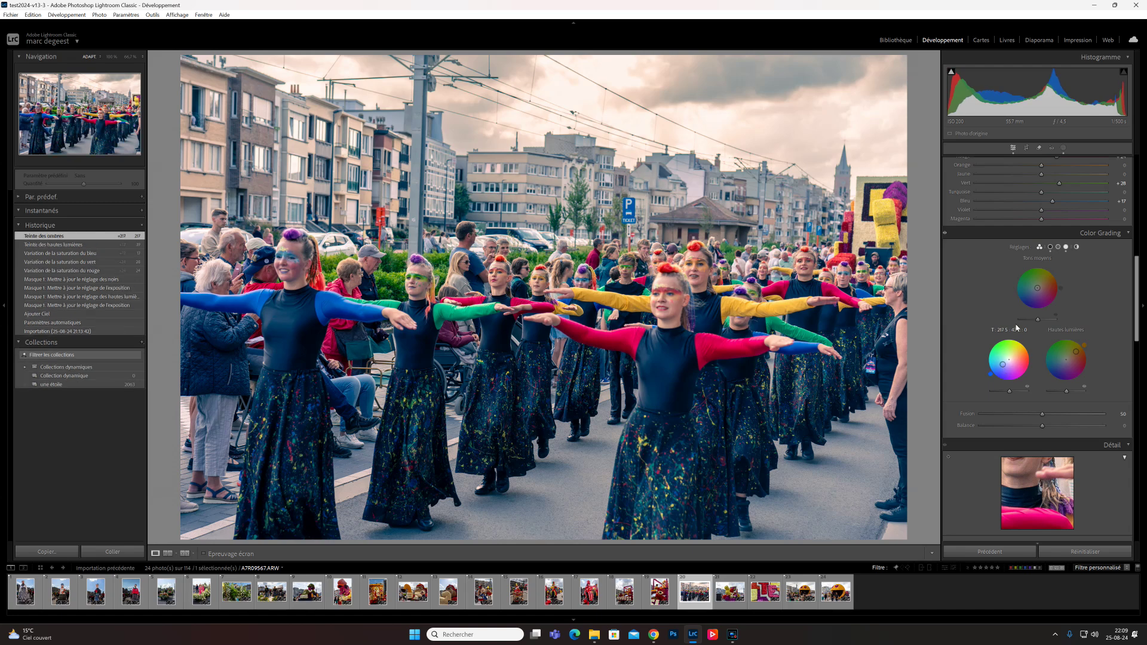
{"action": "left_click", "coordinate": [945, 233]}
{"action": "left_click", "coordinate": [944, 234]}
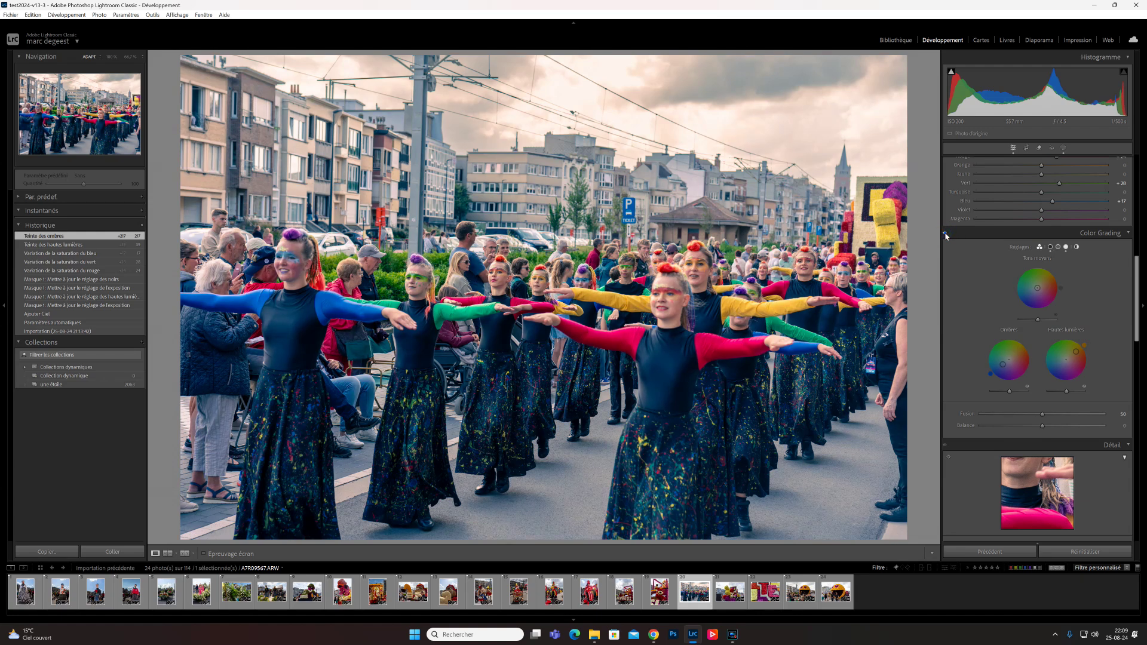
{"action": "left_click", "coordinate": [945, 233]}
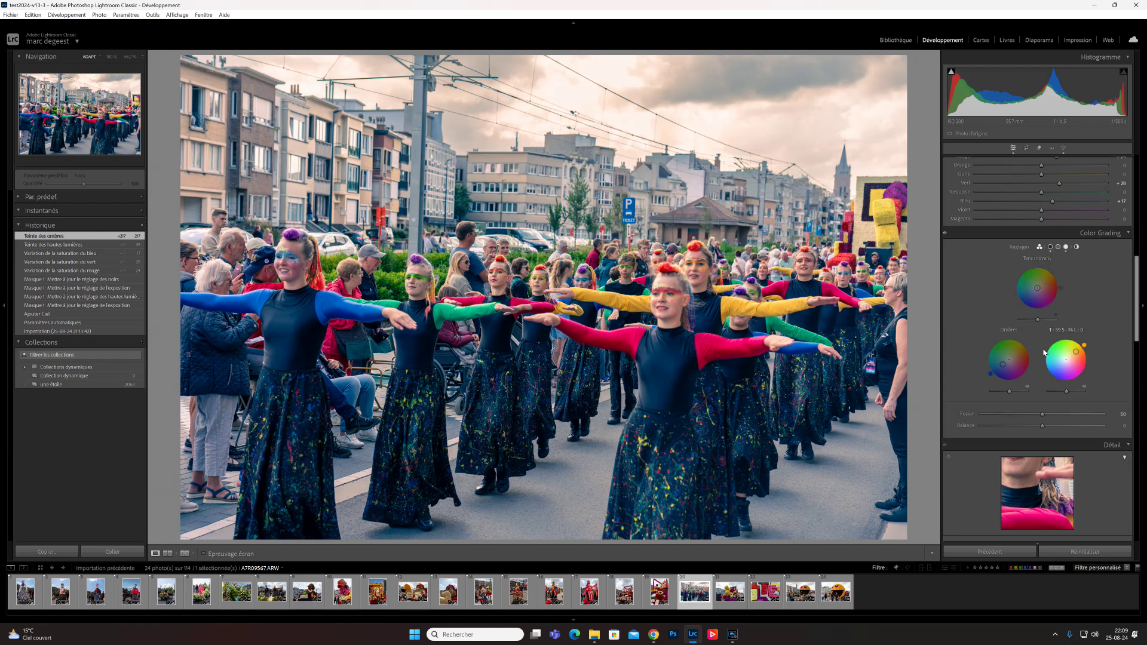
Tint the midtones blue, raise Blending, shift Balance toward shadows, and compare before and after.
{"action": "left_click", "coordinate": [1036, 288]}
{"action": "left_click_drag", "start_coordinate": [1036, 291], "coordinate": [1040, 291]}
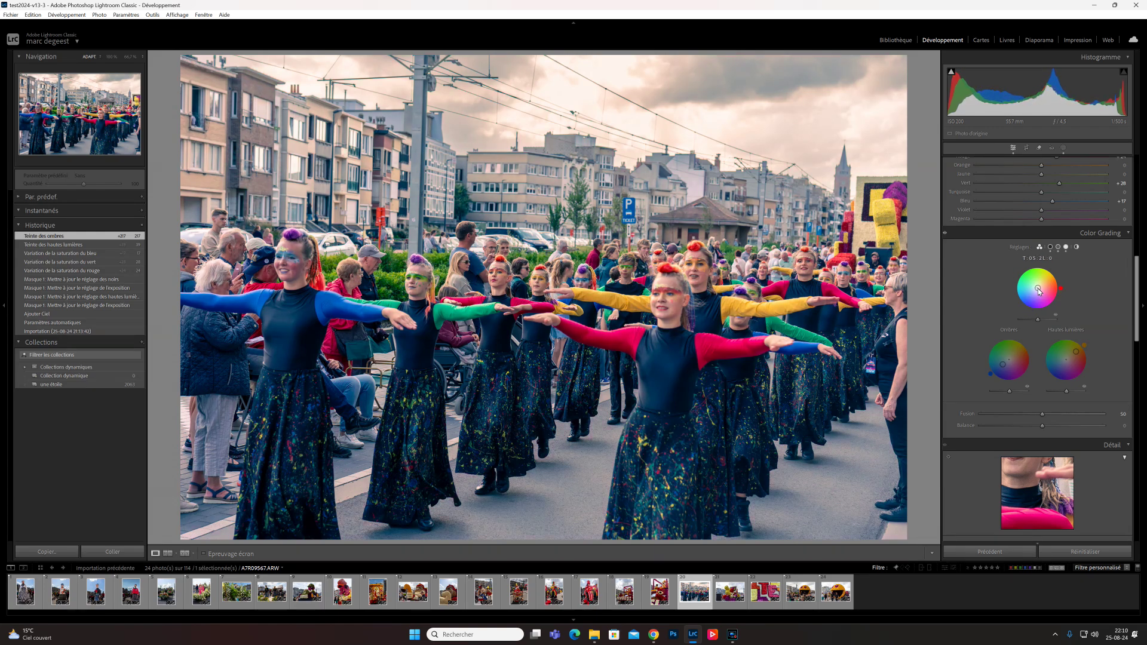
{"action": "left_click_drag", "start_coordinate": [1040, 291], "coordinate": [1039, 290]}
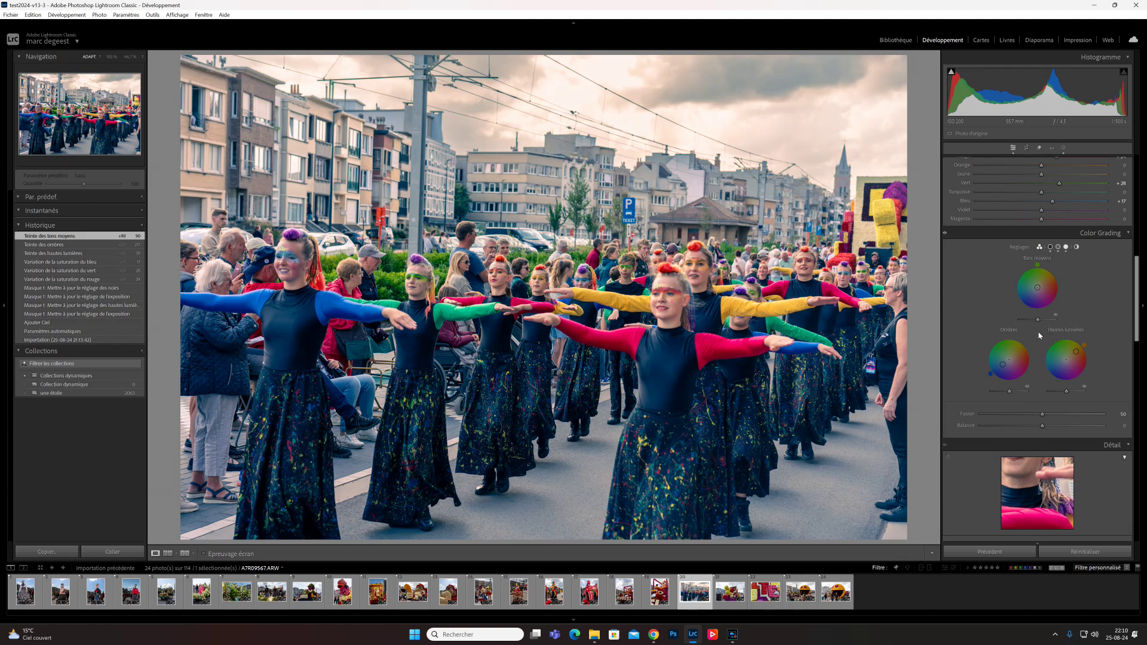
{"action": "mouse_move", "coordinate": [1043, 414]}
{"action": "left_mouse_down"}
{"action": "mouse_move", "coordinate": [1091, 414]}
{"action": "mouse_move", "coordinate": [1059, 413]}
{"action": "left_mouse_up"}
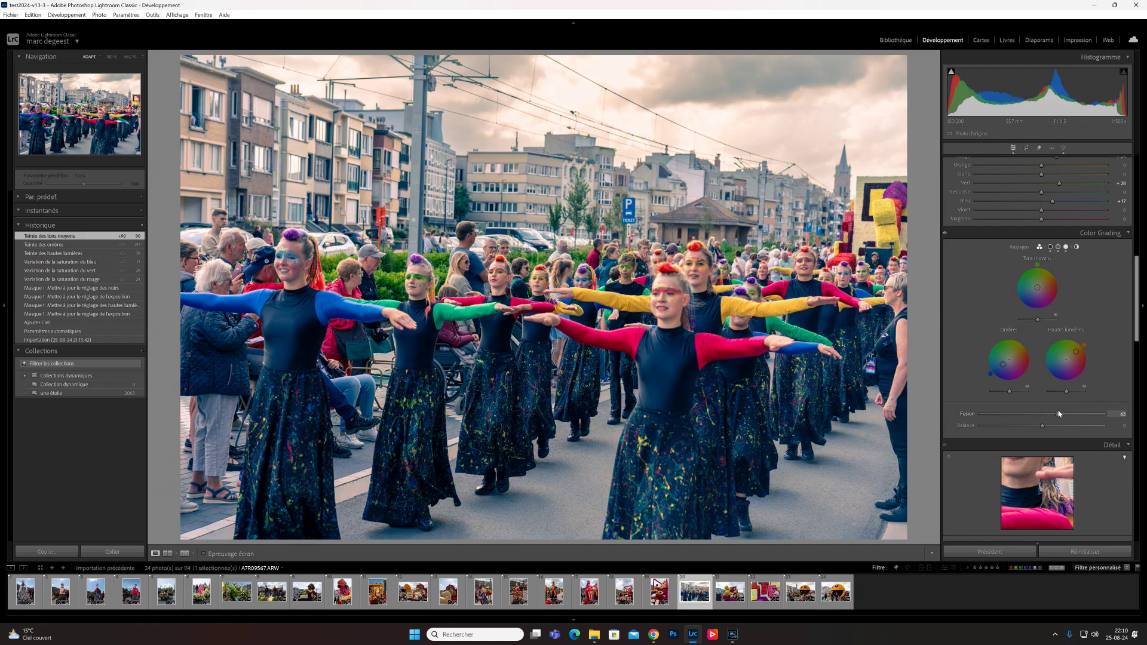
{"action": "mouse_move", "coordinate": [1042, 426]}
{"action": "left_mouse_down"}
{"action": "mouse_move", "coordinate": [995, 428]}
{"action": "mouse_move", "coordinate": [1057, 428]}
{"action": "mouse_move", "coordinate": [1024, 426]}
{"action": "left_mouse_up"}
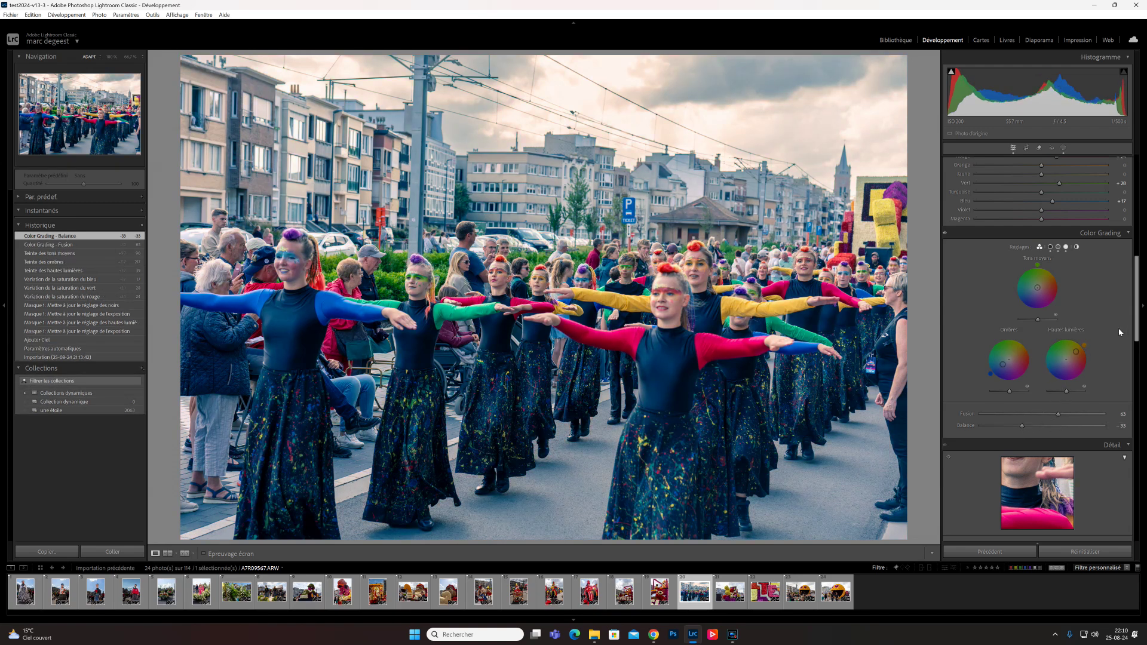
{"action": "left_click", "coordinate": [945, 233]}
Set Detail sharpening to radius 0,5, detail 100, masking 67 and amount about 96.
{"action": "right_click", "coordinate": [1097, 236]}
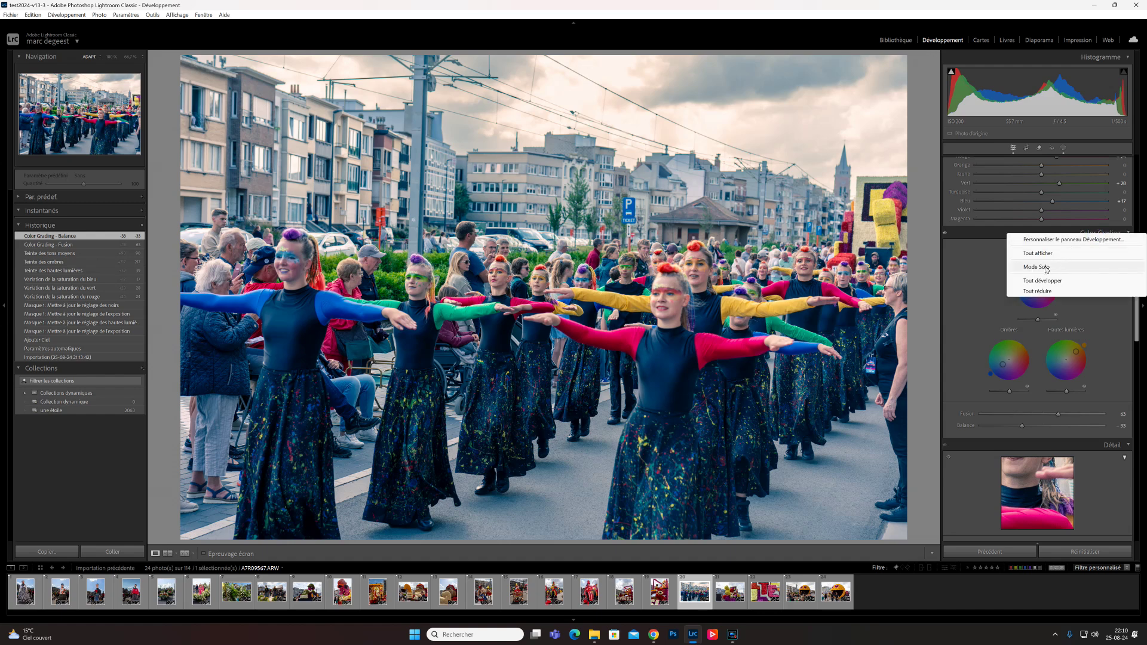
{"action": "left_click", "coordinate": [970, 264]}
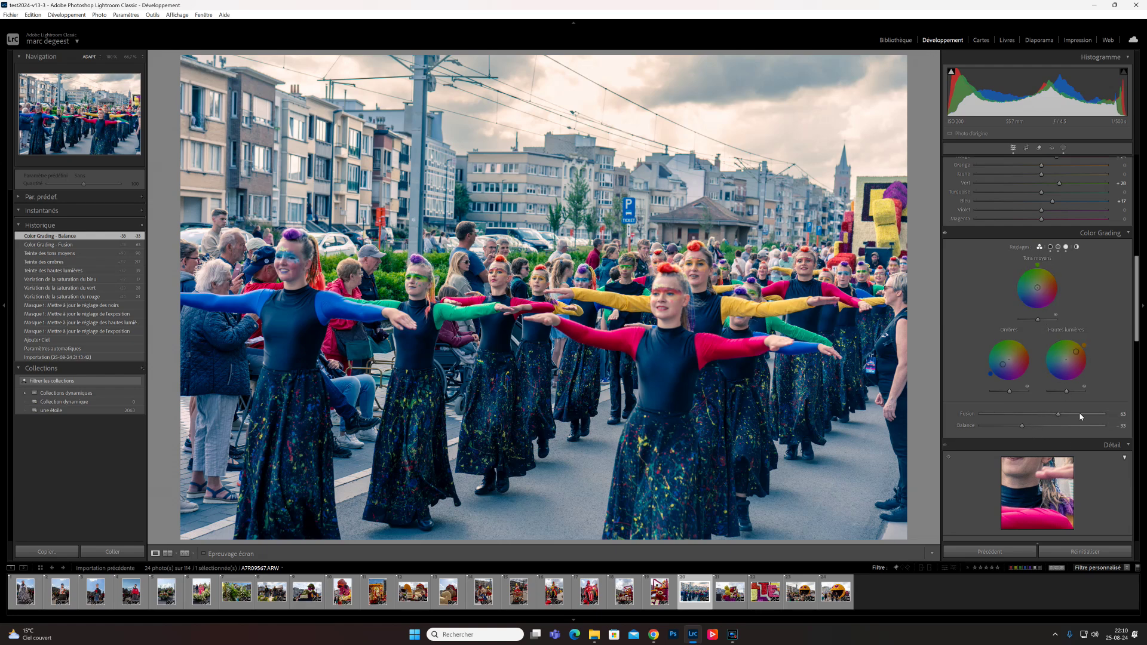
{"action": "scroll", "coordinate": [1080, 416], "scroll_direction": "down", "scroll_amount": 3}
{"action": "scroll", "coordinate": [1080, 416], "scroll_direction": "down", "scroll_amount": 3}
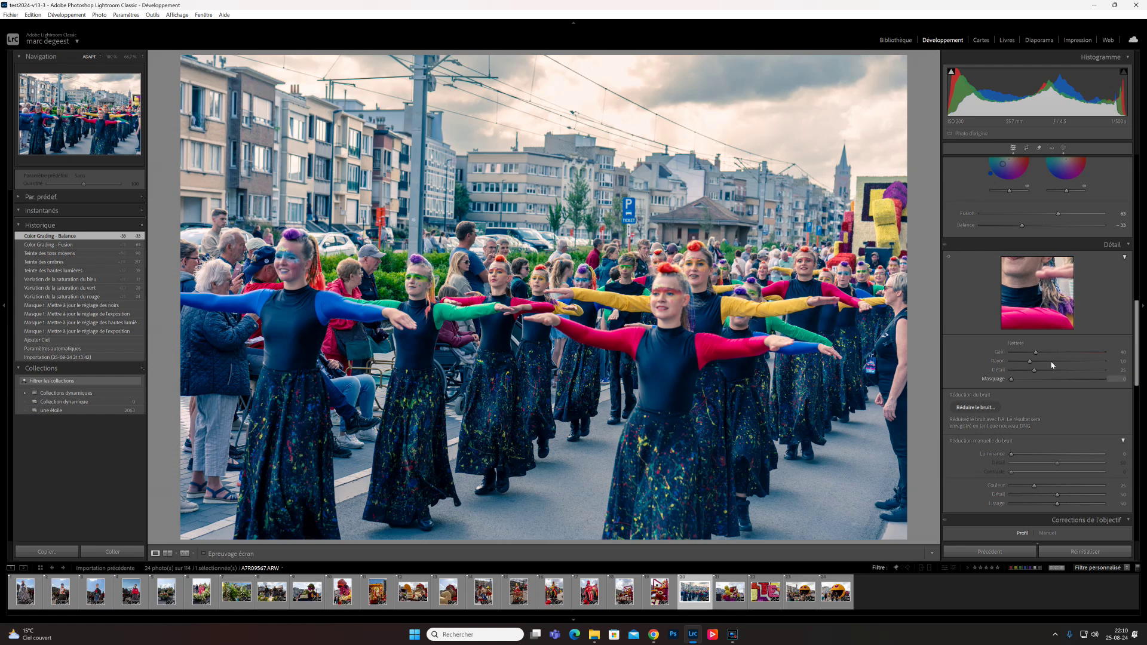
{"action": "mouse_move", "coordinate": [1030, 361]}
{"action": "left_mouse_down"}
{"action": "mouse_move", "coordinate": [1009, 361]}
{"action": "mouse_move", "coordinate": [1104, 382]}
{"action": "left_mouse_up"}
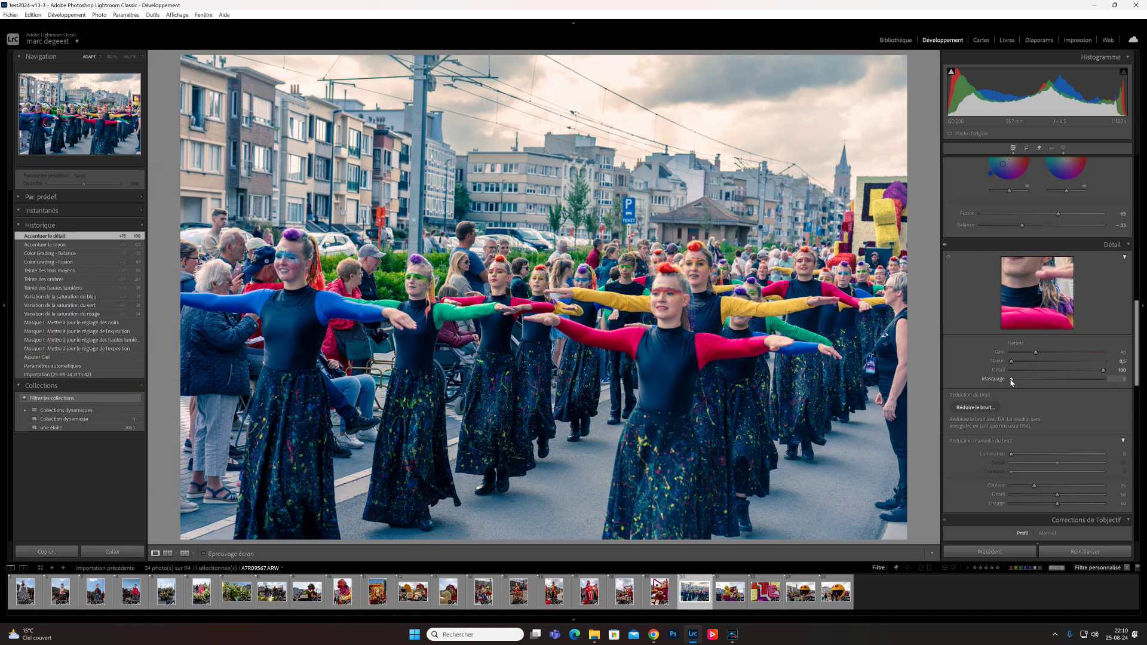
{"action": "left_click_drag", "start_coordinate": [1011, 380], "coordinate": [1054, 381]}
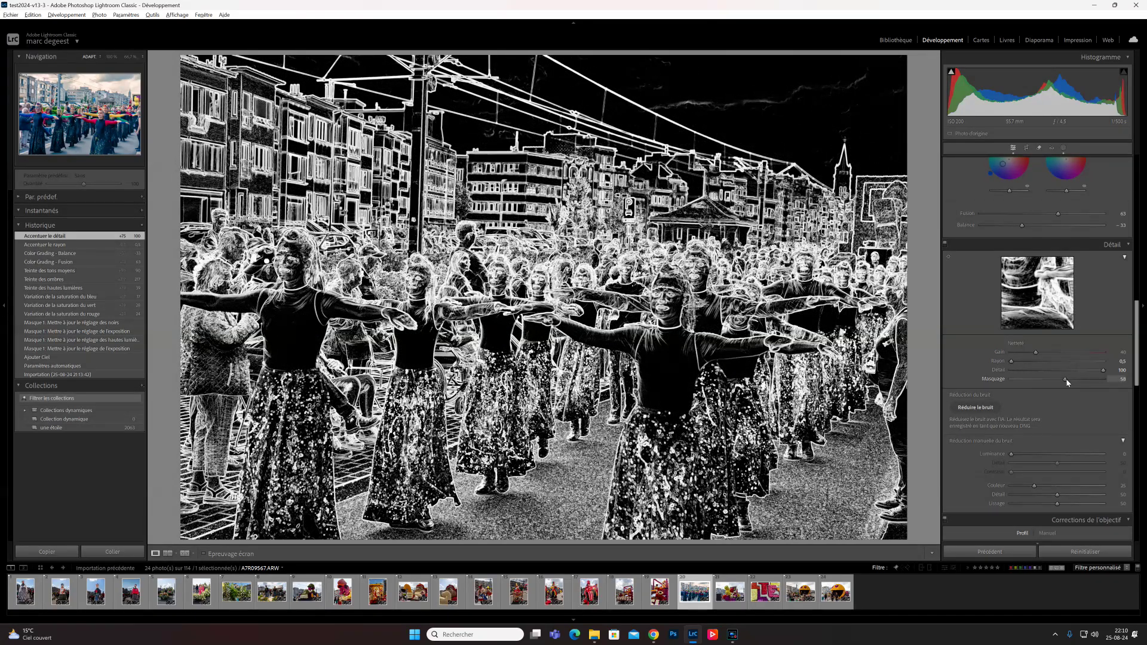
{"action": "left_click_drag", "start_coordinate": [1054, 381], "coordinate": [1073, 381]}
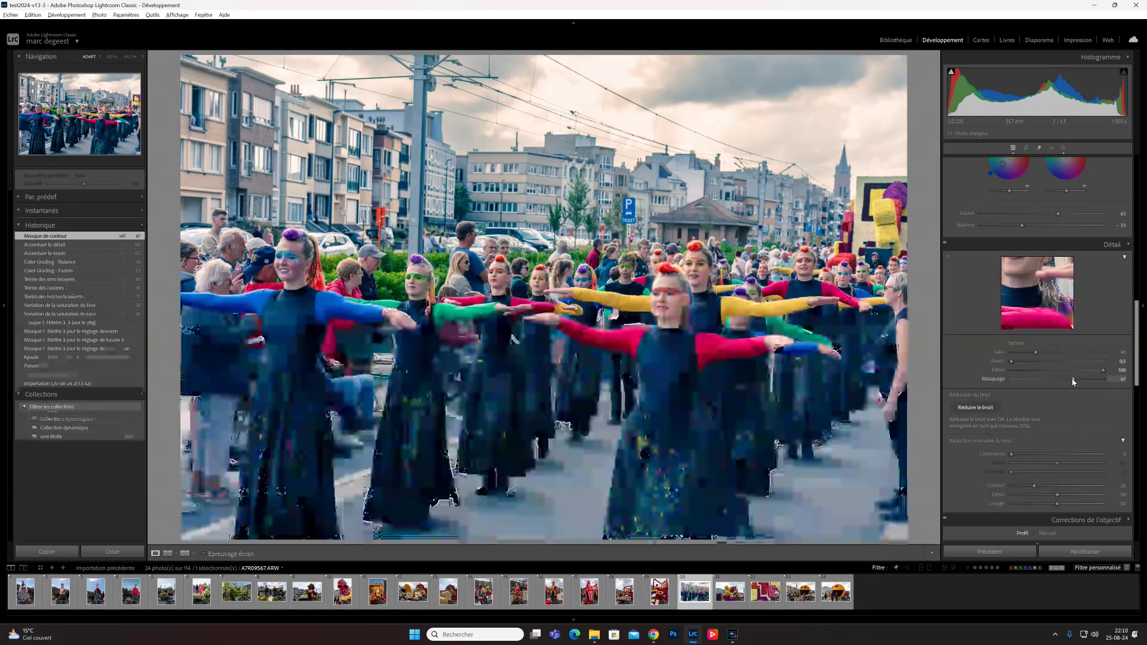
{"action": "left_click", "coordinate": [1036, 353]}
{"action": "left_click_drag", "start_coordinate": [1045, 355], "coordinate": [1069, 356]}
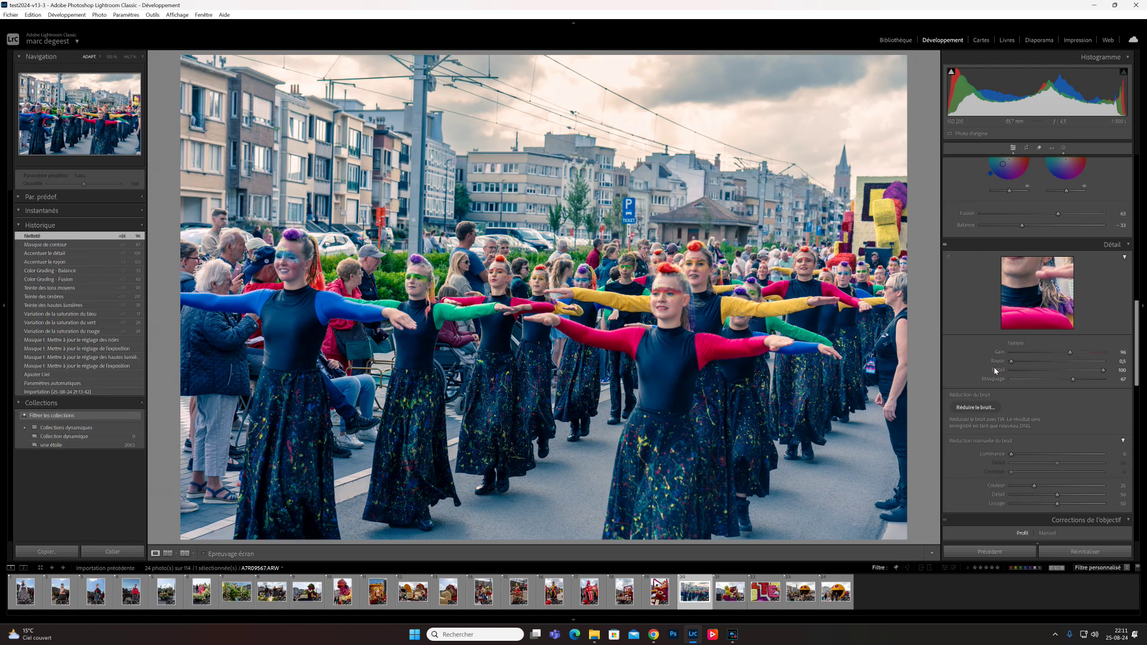
{"action": "scroll", "coordinate": [1009, 377], "scroll_direction": "down", "scroll_amount": 3}
In Calibration, raise blue primary saturation to +56 and red primary saturation to +29.
{"action": "scroll", "coordinate": [1016, 378], "scroll_direction": "down", "scroll_amount": 3}
{"action": "scroll", "coordinate": [1018, 379], "scroll_direction": "down", "scroll_amount": 3}
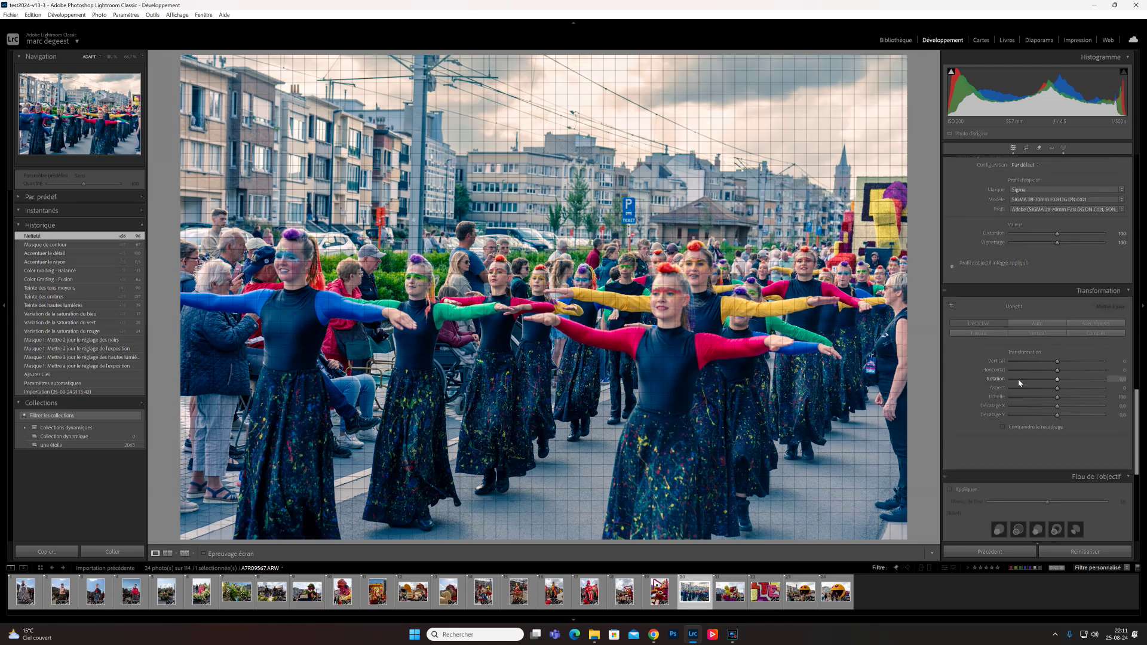
{"action": "scroll", "coordinate": [1018, 378], "scroll_direction": "up", "scroll_amount": 2}
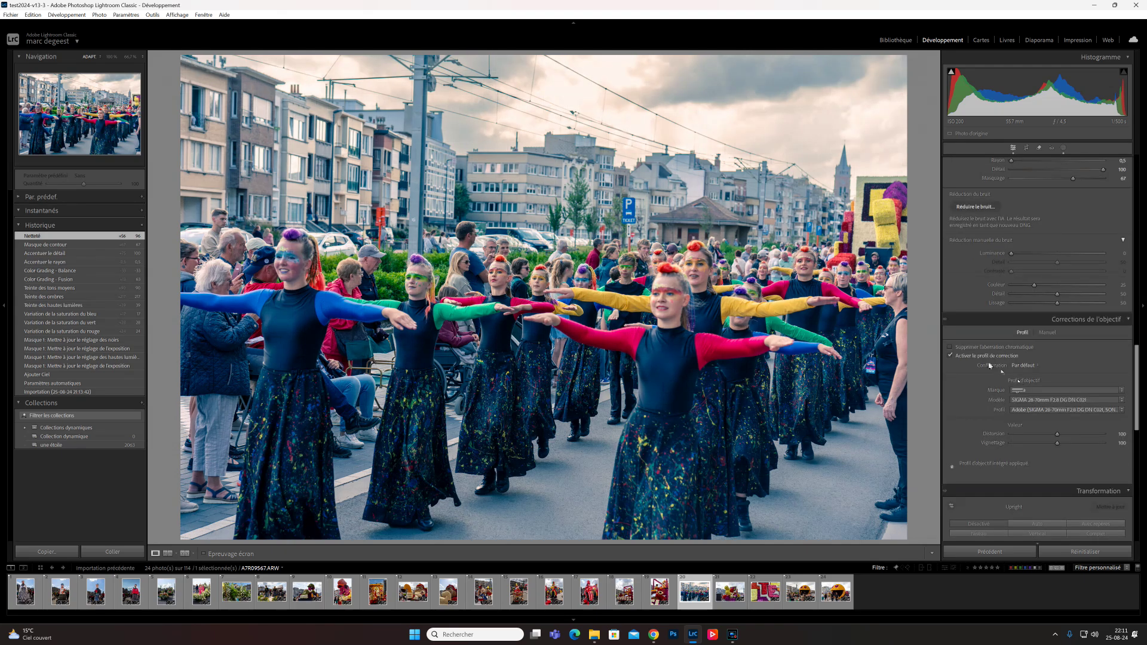
{"action": "scroll", "coordinate": [979, 365], "scroll_direction": "up", "scroll_amount": 1}
{"action": "scroll", "coordinate": [978, 365], "scroll_direction": "down", "scroll_amount": 5}
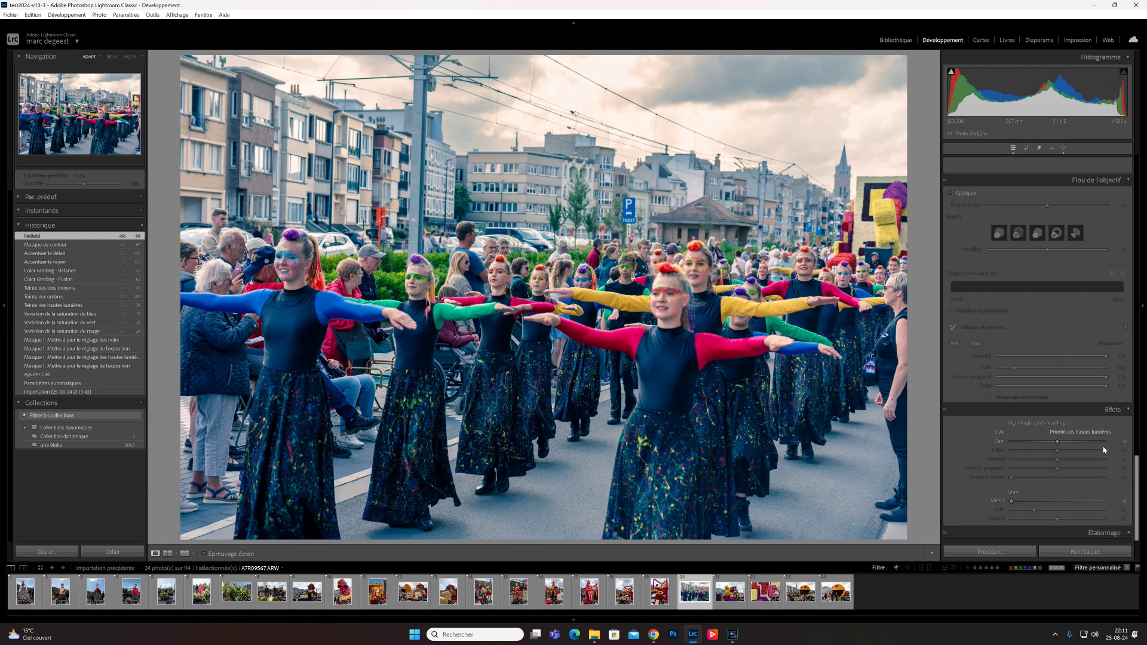
{"action": "left_click", "coordinate": [1129, 533]}
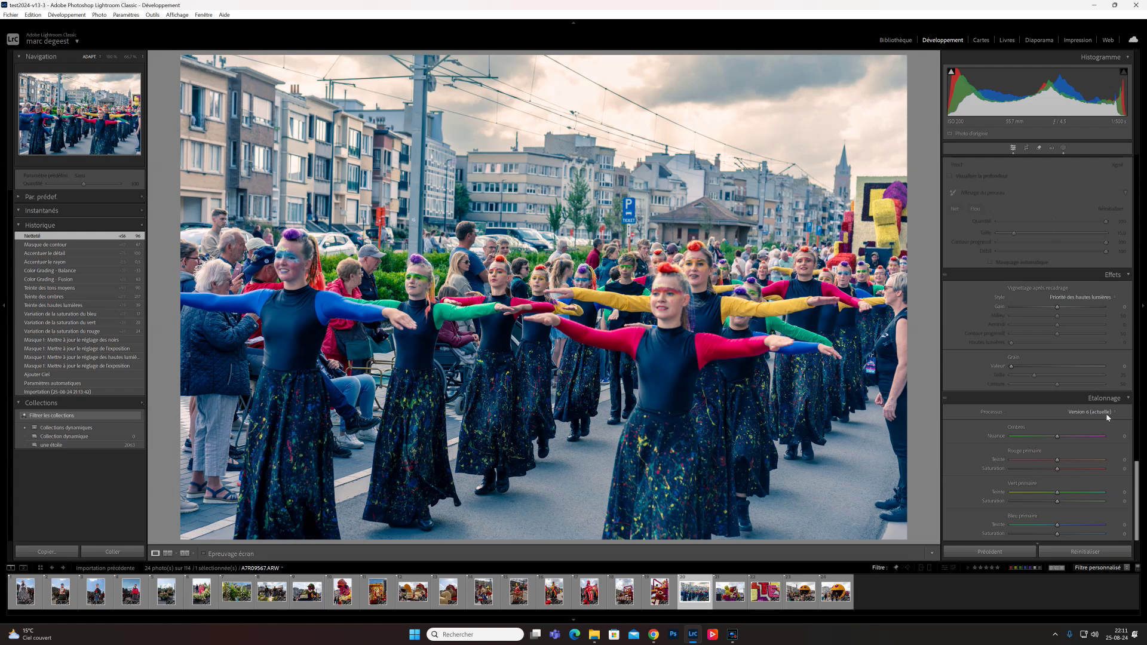
{"action": "left_click", "coordinate": [1135, 489]}
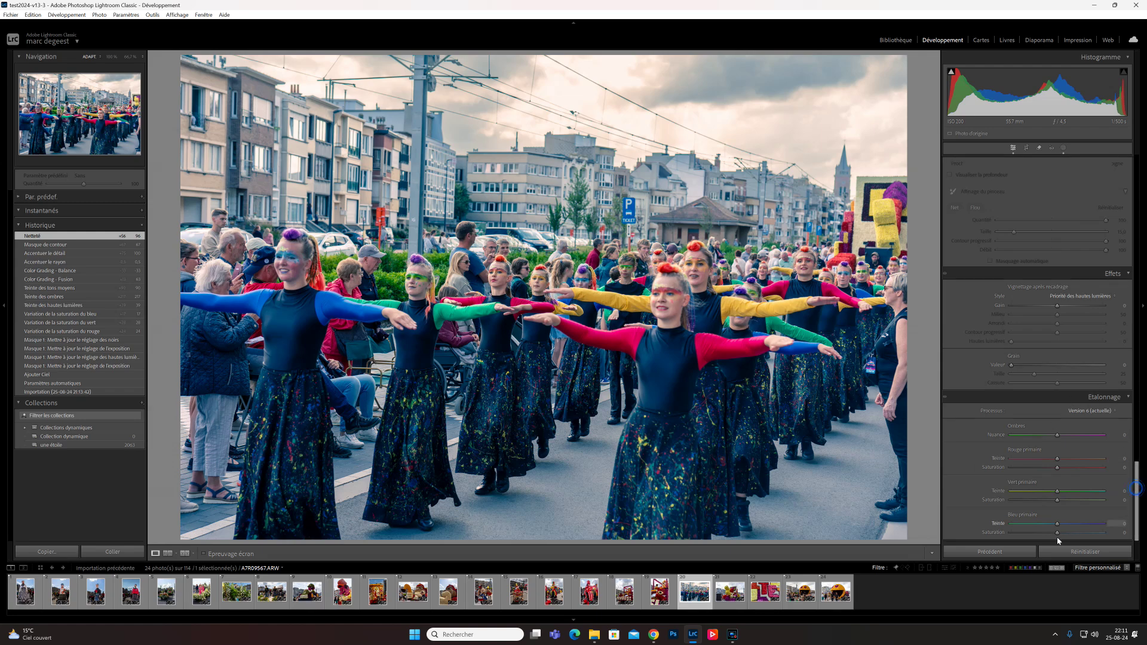
{"action": "mouse_move", "coordinate": [1057, 533]}
{"action": "left_mouse_down"}
{"action": "mouse_move", "coordinate": [1037, 533]}
{"action": "mouse_move", "coordinate": [1065, 532]}
{"action": "left_mouse_up"}
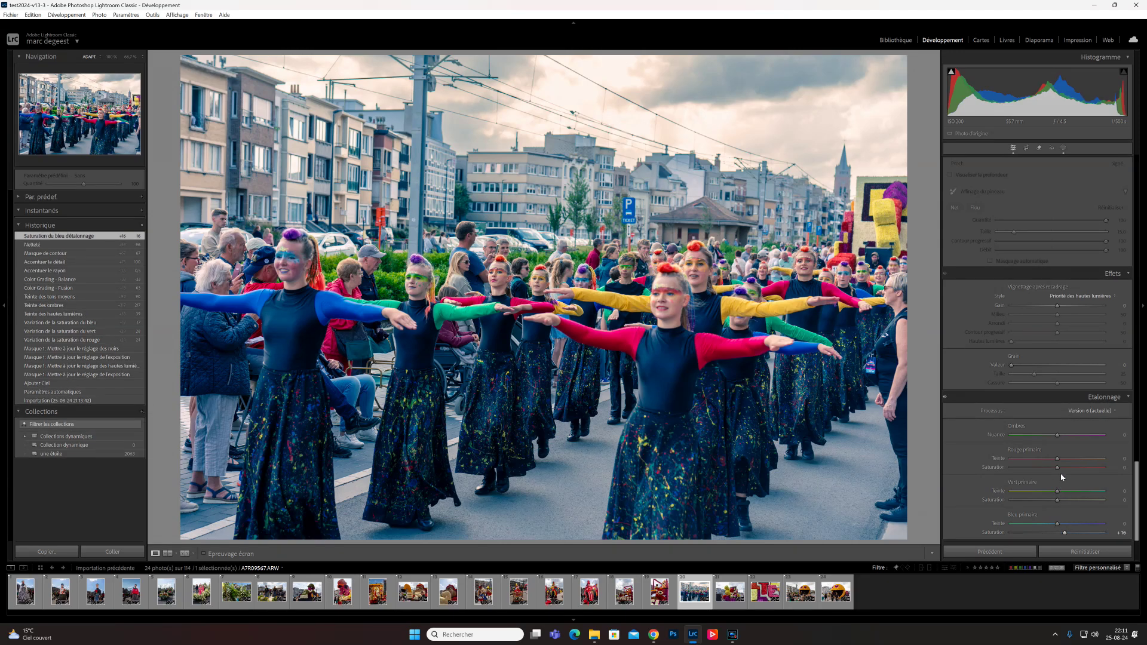
{"action": "left_click_drag", "start_coordinate": [1057, 467], "coordinate": [1075, 469]}
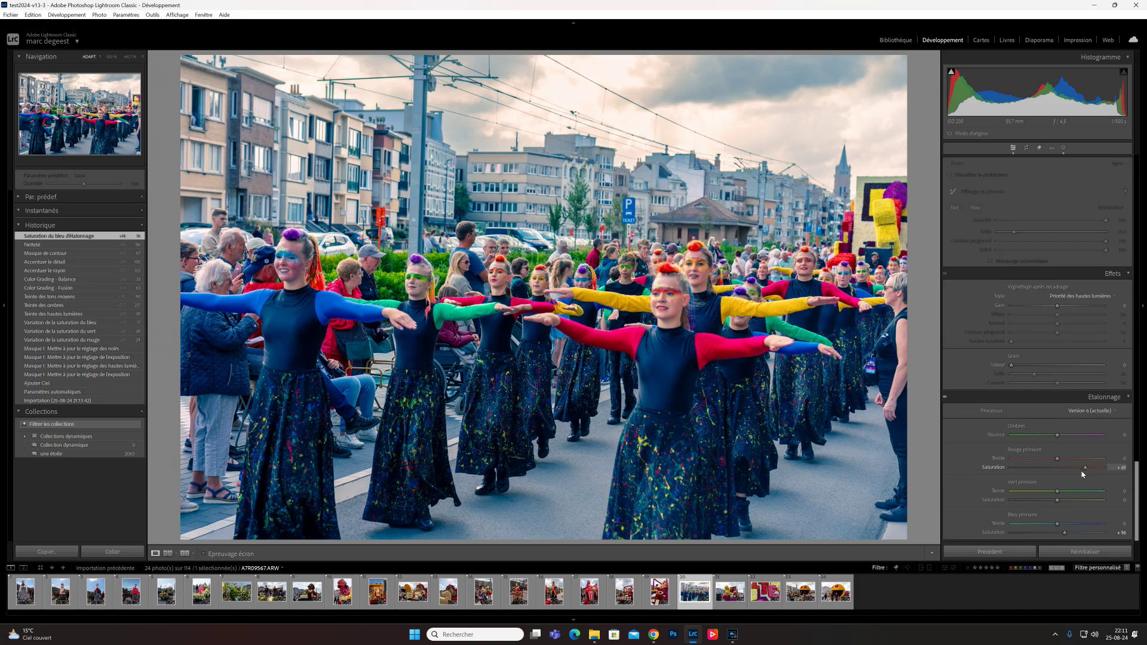
{"action": "left_click_drag", "start_coordinate": [1075, 470], "coordinate": [1137, 198]}
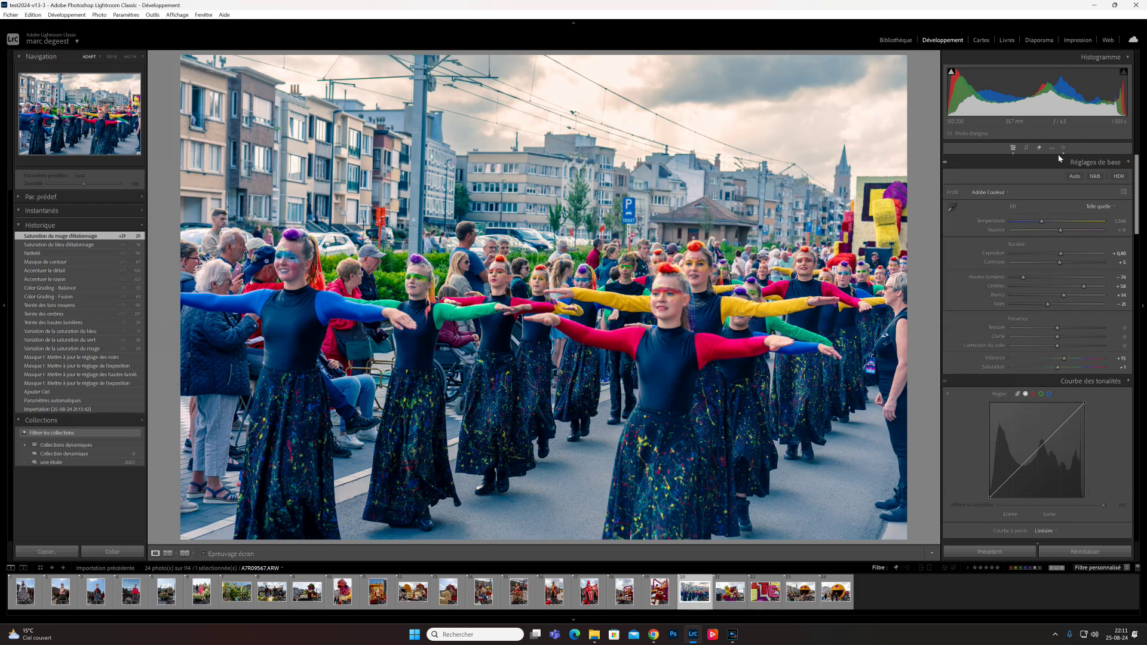
Preview the Adobe Eclatant, Paysage, Portrait and Standard profiles on the photo.
{"action": "left_click", "coordinate": [988, 193]}
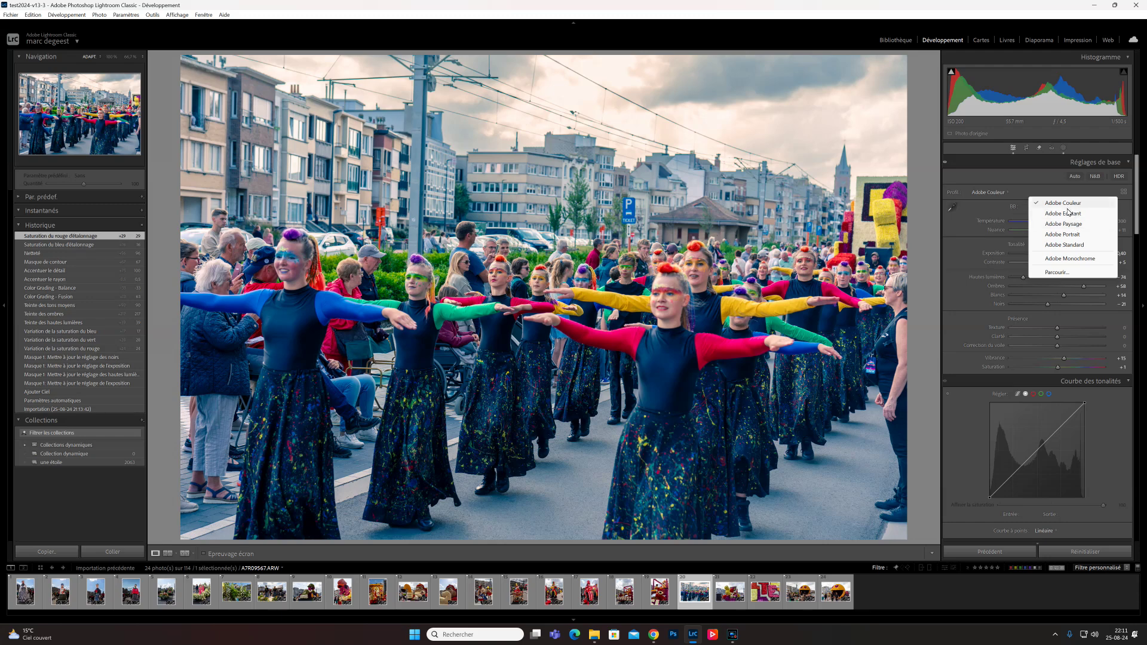
{"action": "left_click", "coordinate": [1068, 216]}
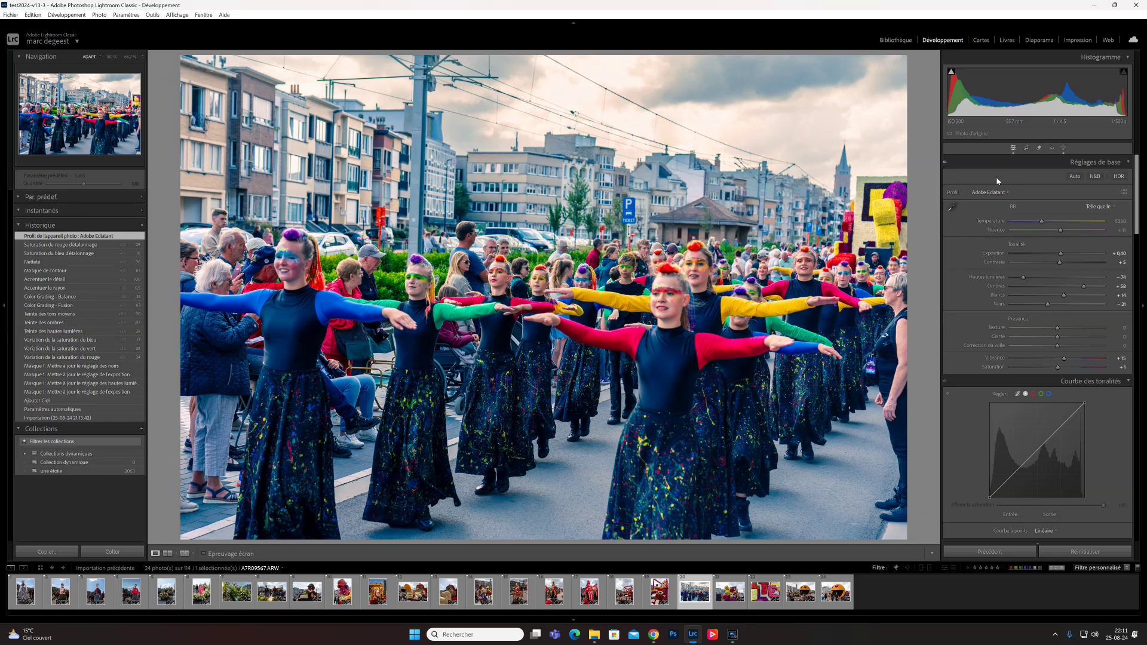
{"action": "left_click", "coordinate": [999, 195]}
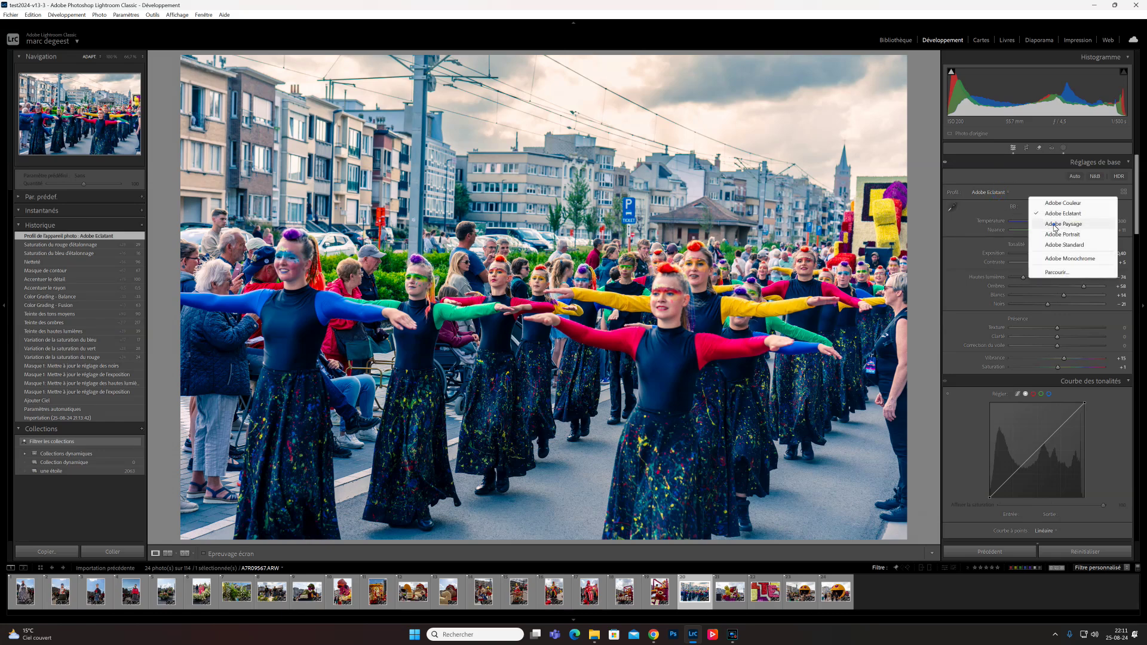
{"action": "left_click", "coordinate": [1054, 224]}
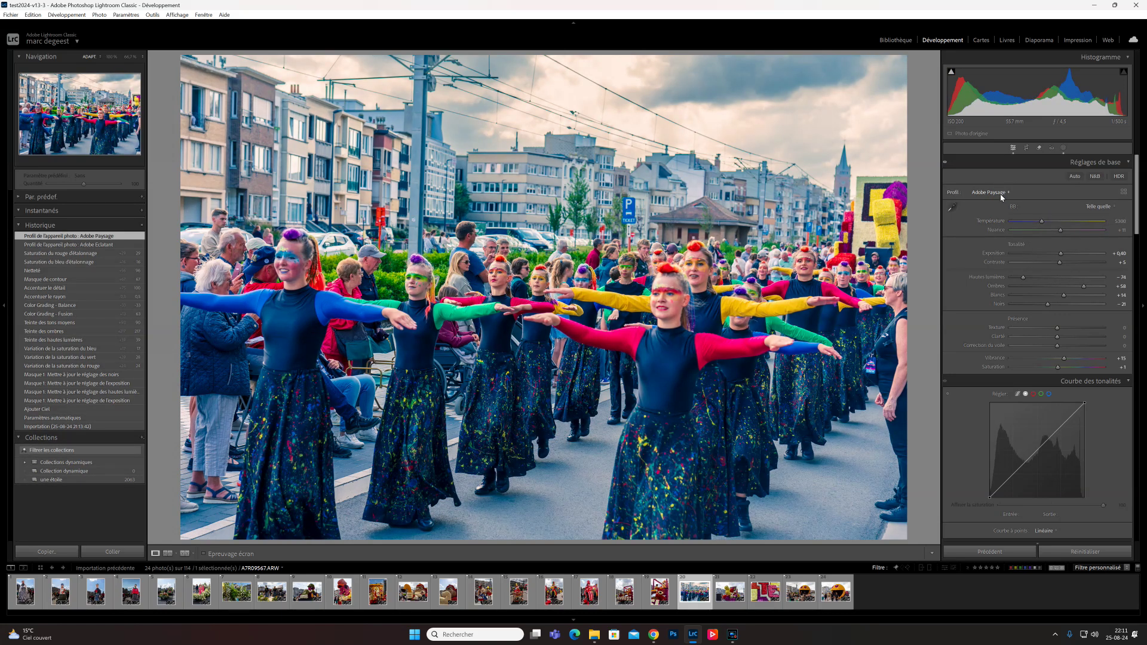
{"action": "left_click", "coordinate": [1002, 195]}
{"action": "left_click", "coordinate": [1056, 235]}
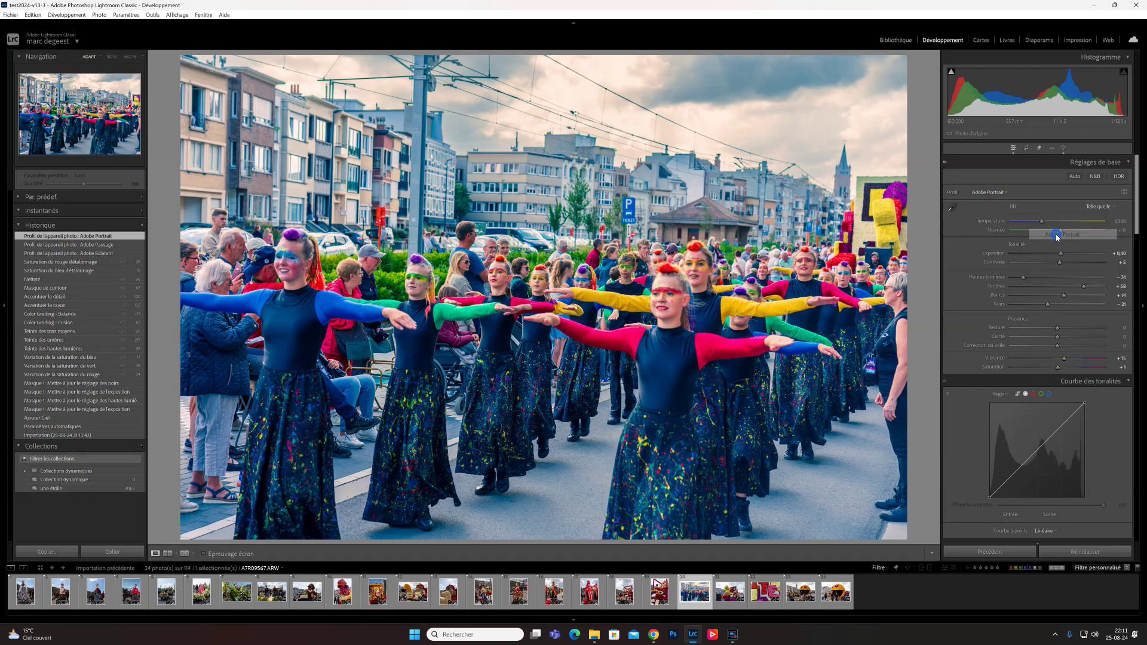
{"action": "left_click", "coordinate": [998, 193]}
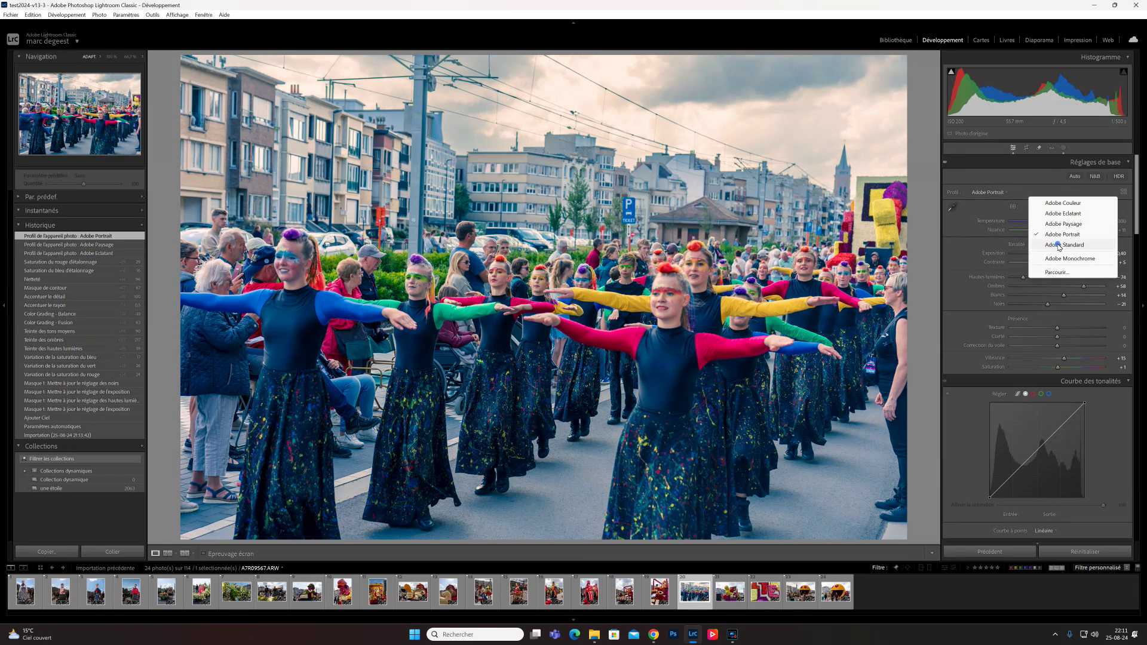
{"action": "left_click", "coordinate": [1058, 245]}
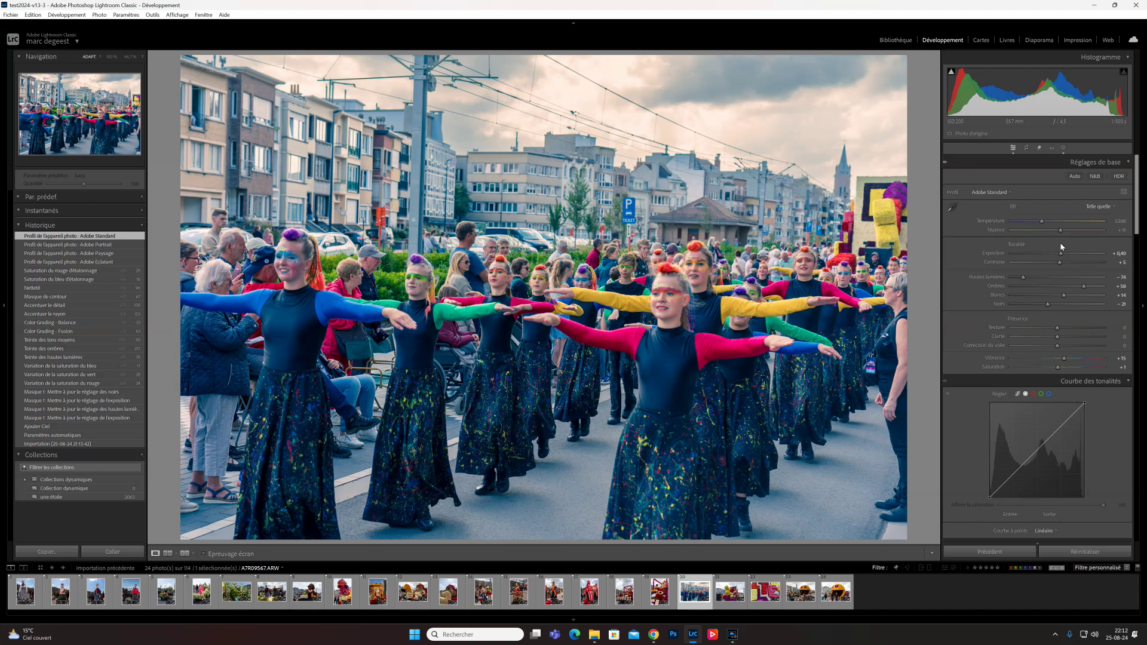
Revisit Adobe Paysage, then settle on the Adobe Eclatant profile.
{"action": "left_click", "coordinate": [1001, 192]}
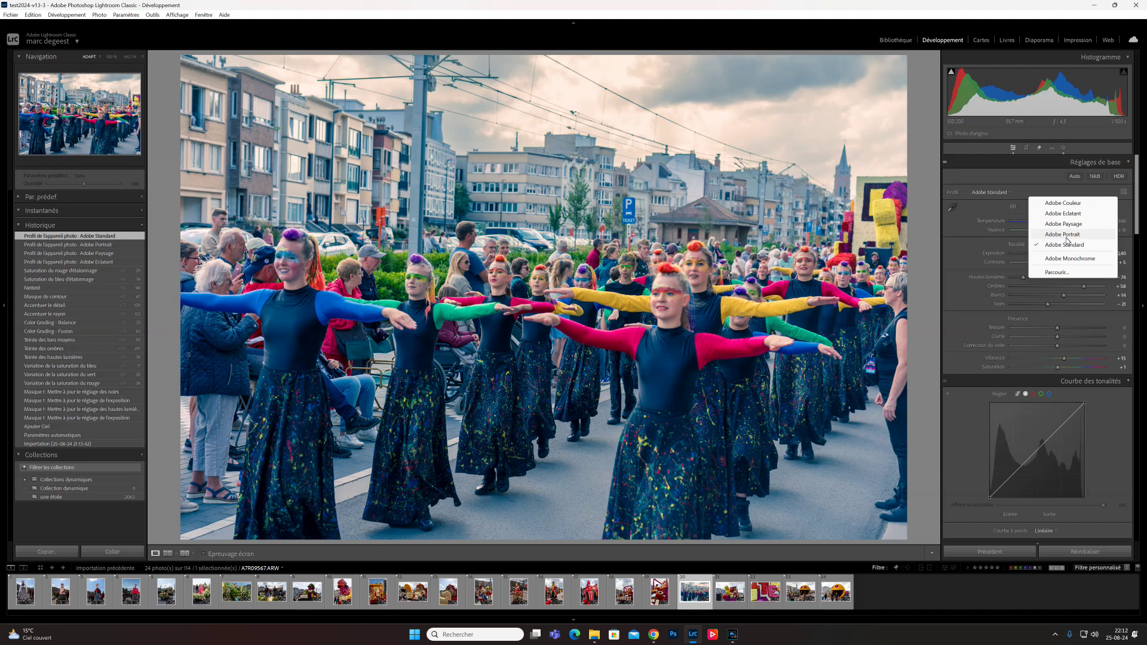
{"action": "left_click", "coordinate": [1063, 225]}
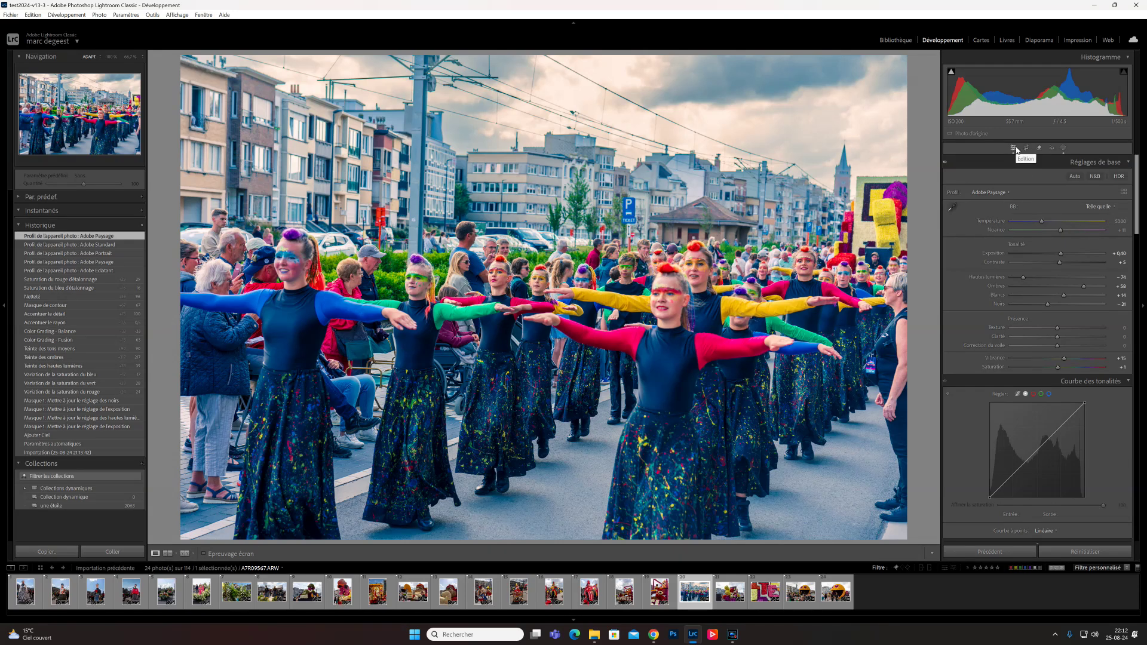
{"action": "left_click", "coordinate": [1016, 150]}
{"action": "left_click", "coordinate": [1009, 192]}
{"action": "left_click", "coordinate": [1054, 215]}
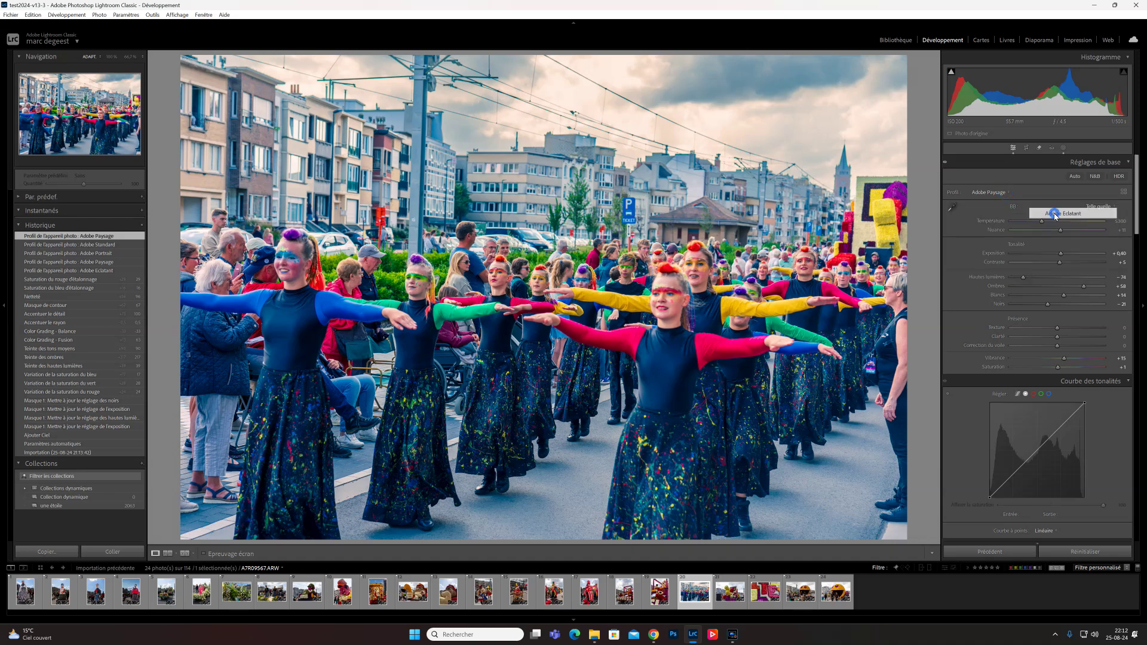